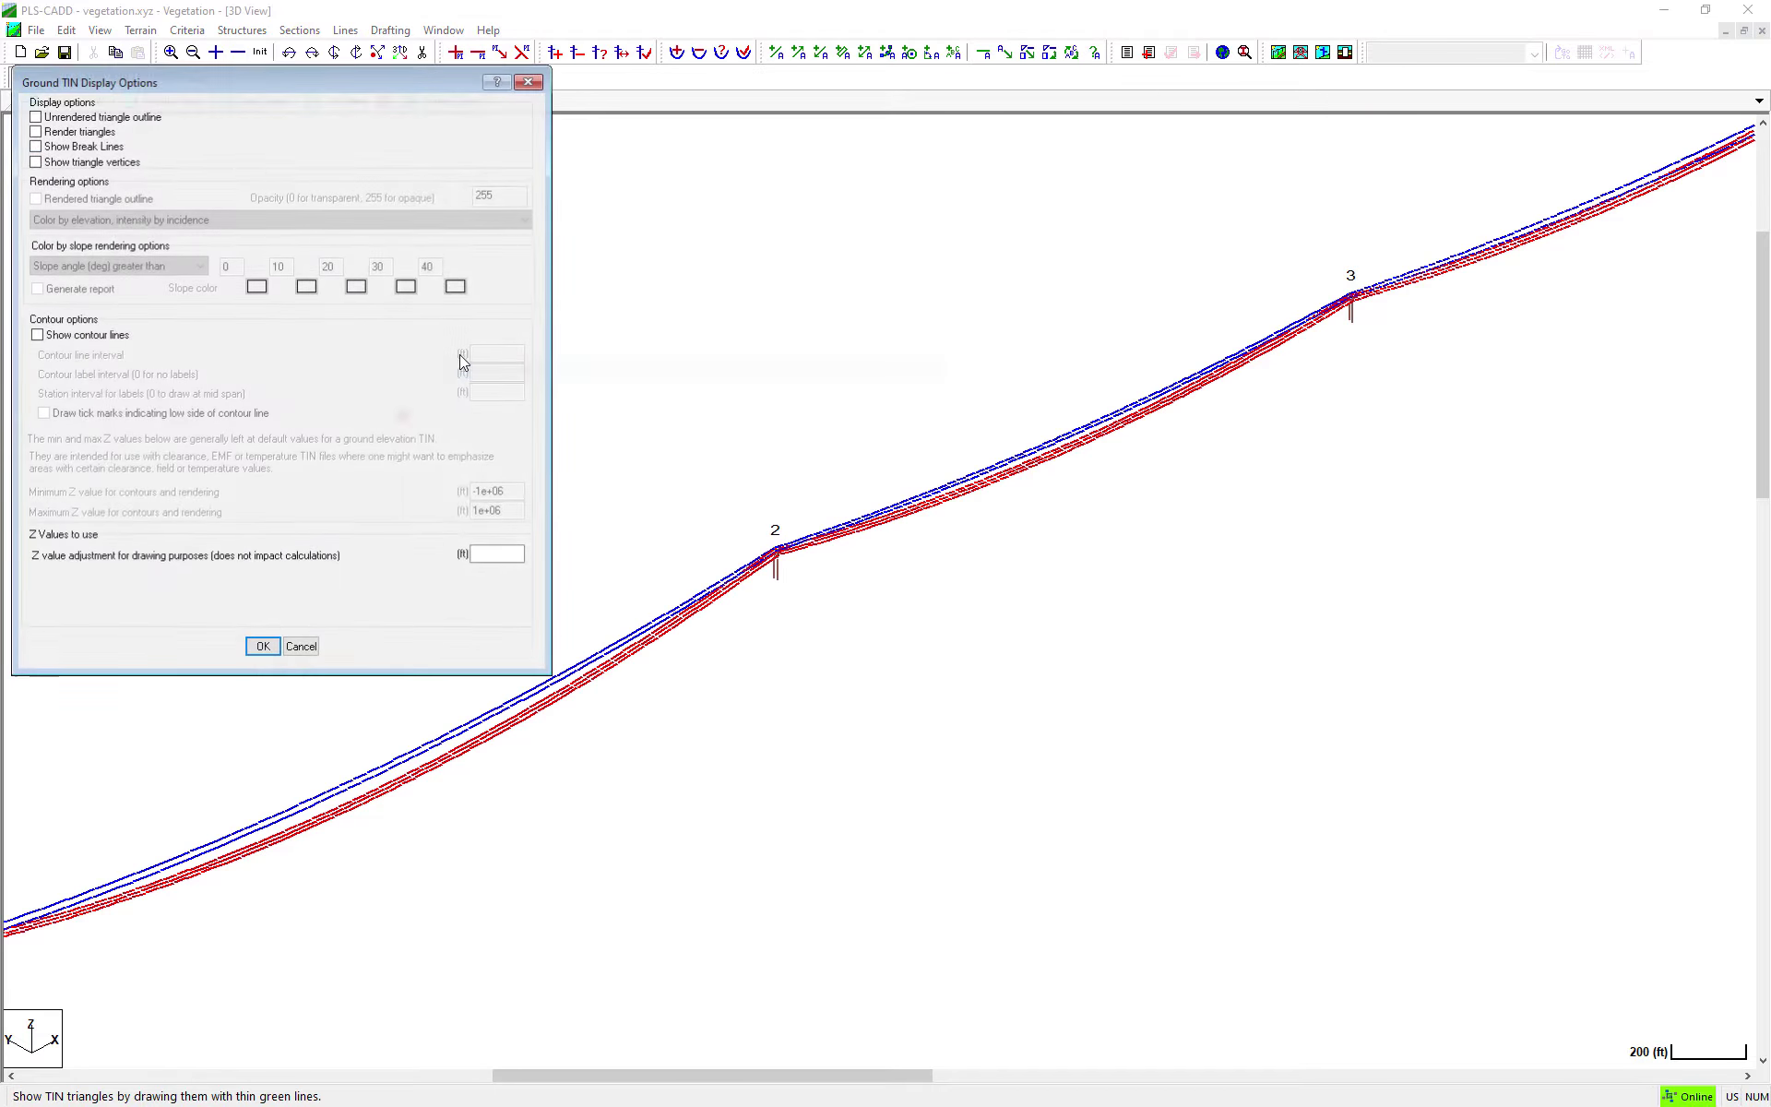
Display the ground TIN as rendered triangles and inspect the terrain around structure 2.
{"action": "left_click", "coordinate": [57, 132]}
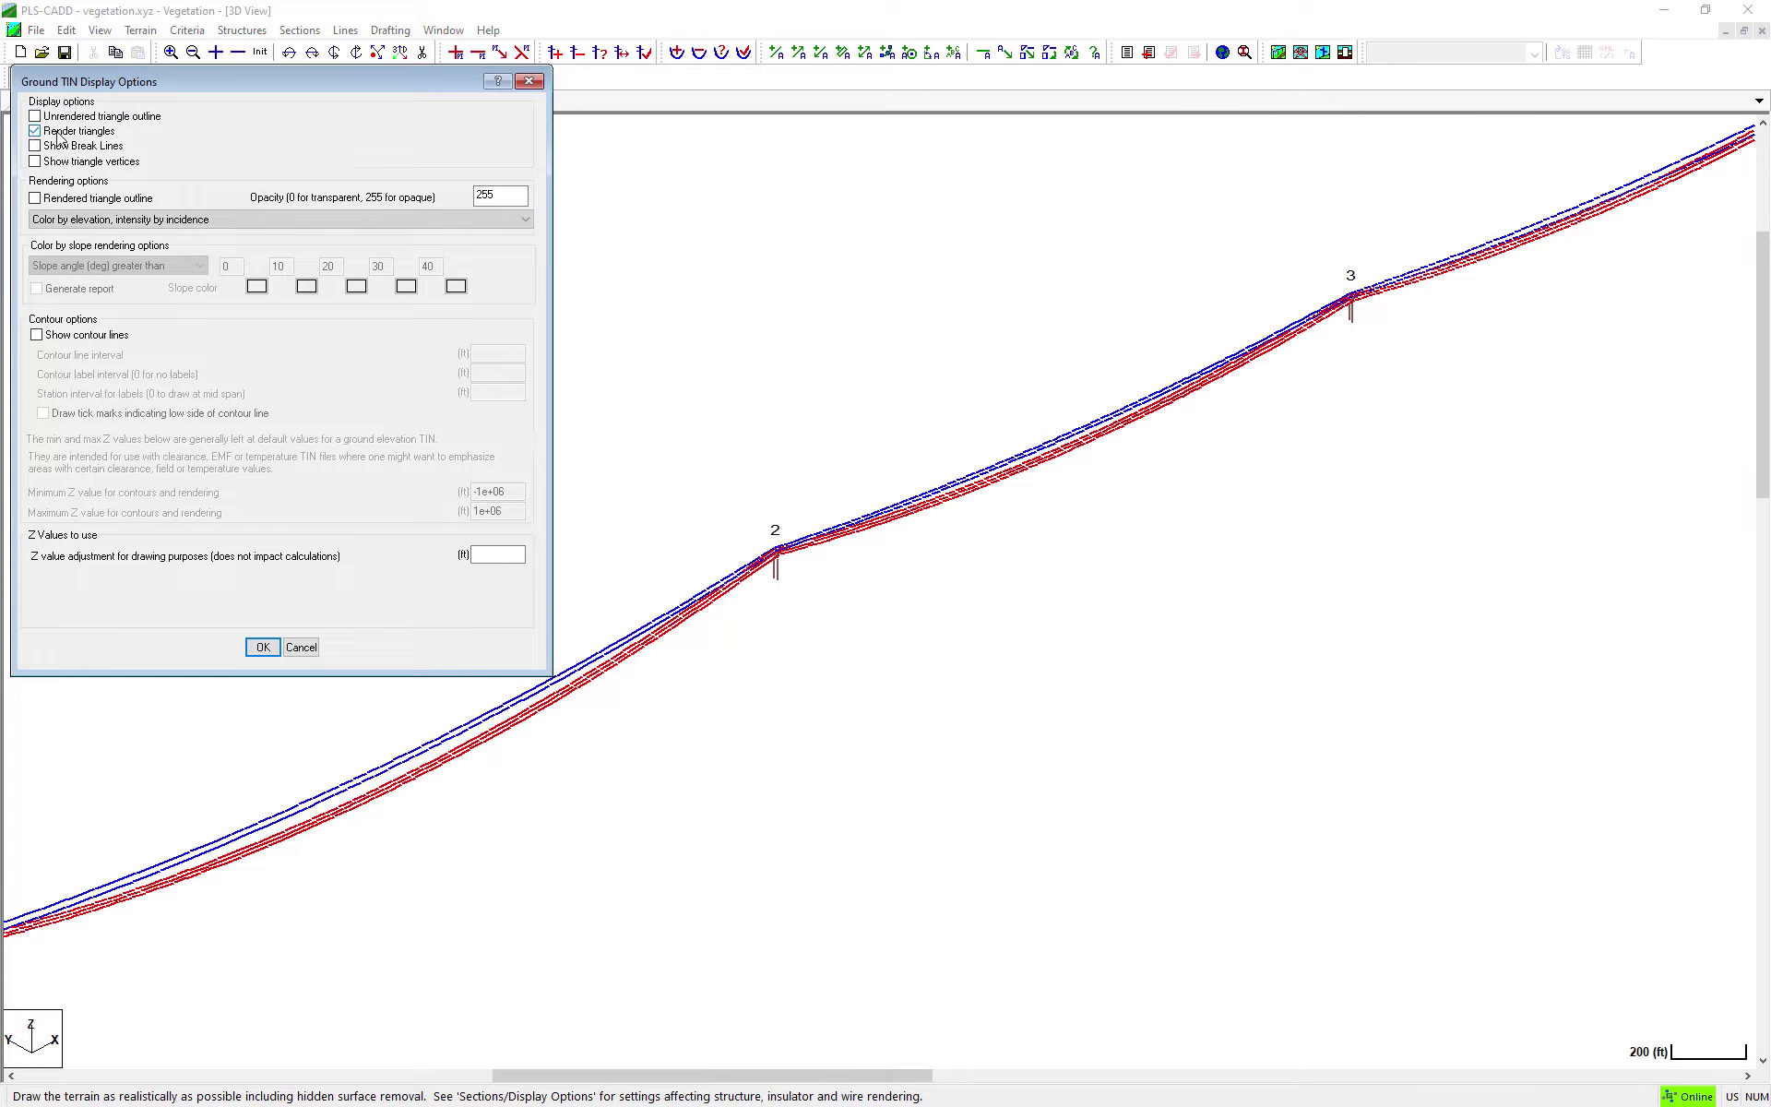
{"action": "left_click", "coordinate": [262, 649]}
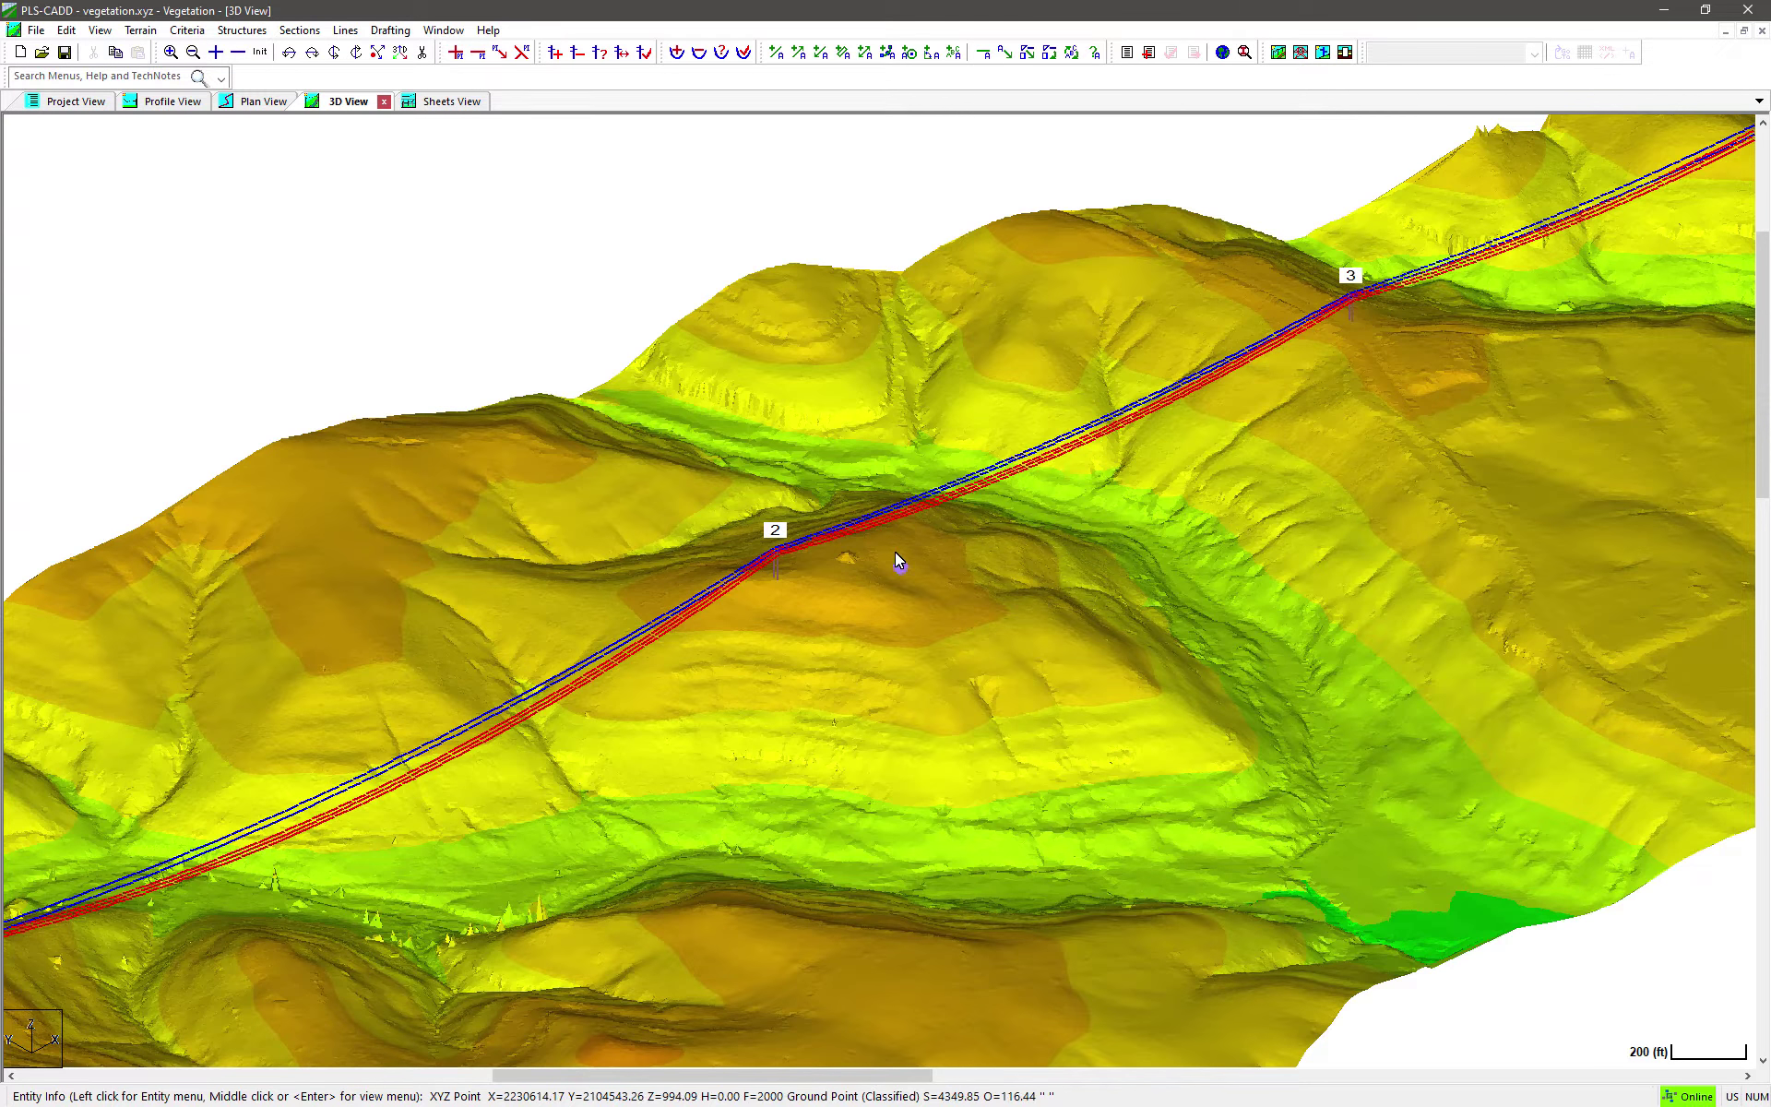
{"action": "scroll", "coordinate": [898, 533], "scroll_direction": "up", "scroll_amount": 3}
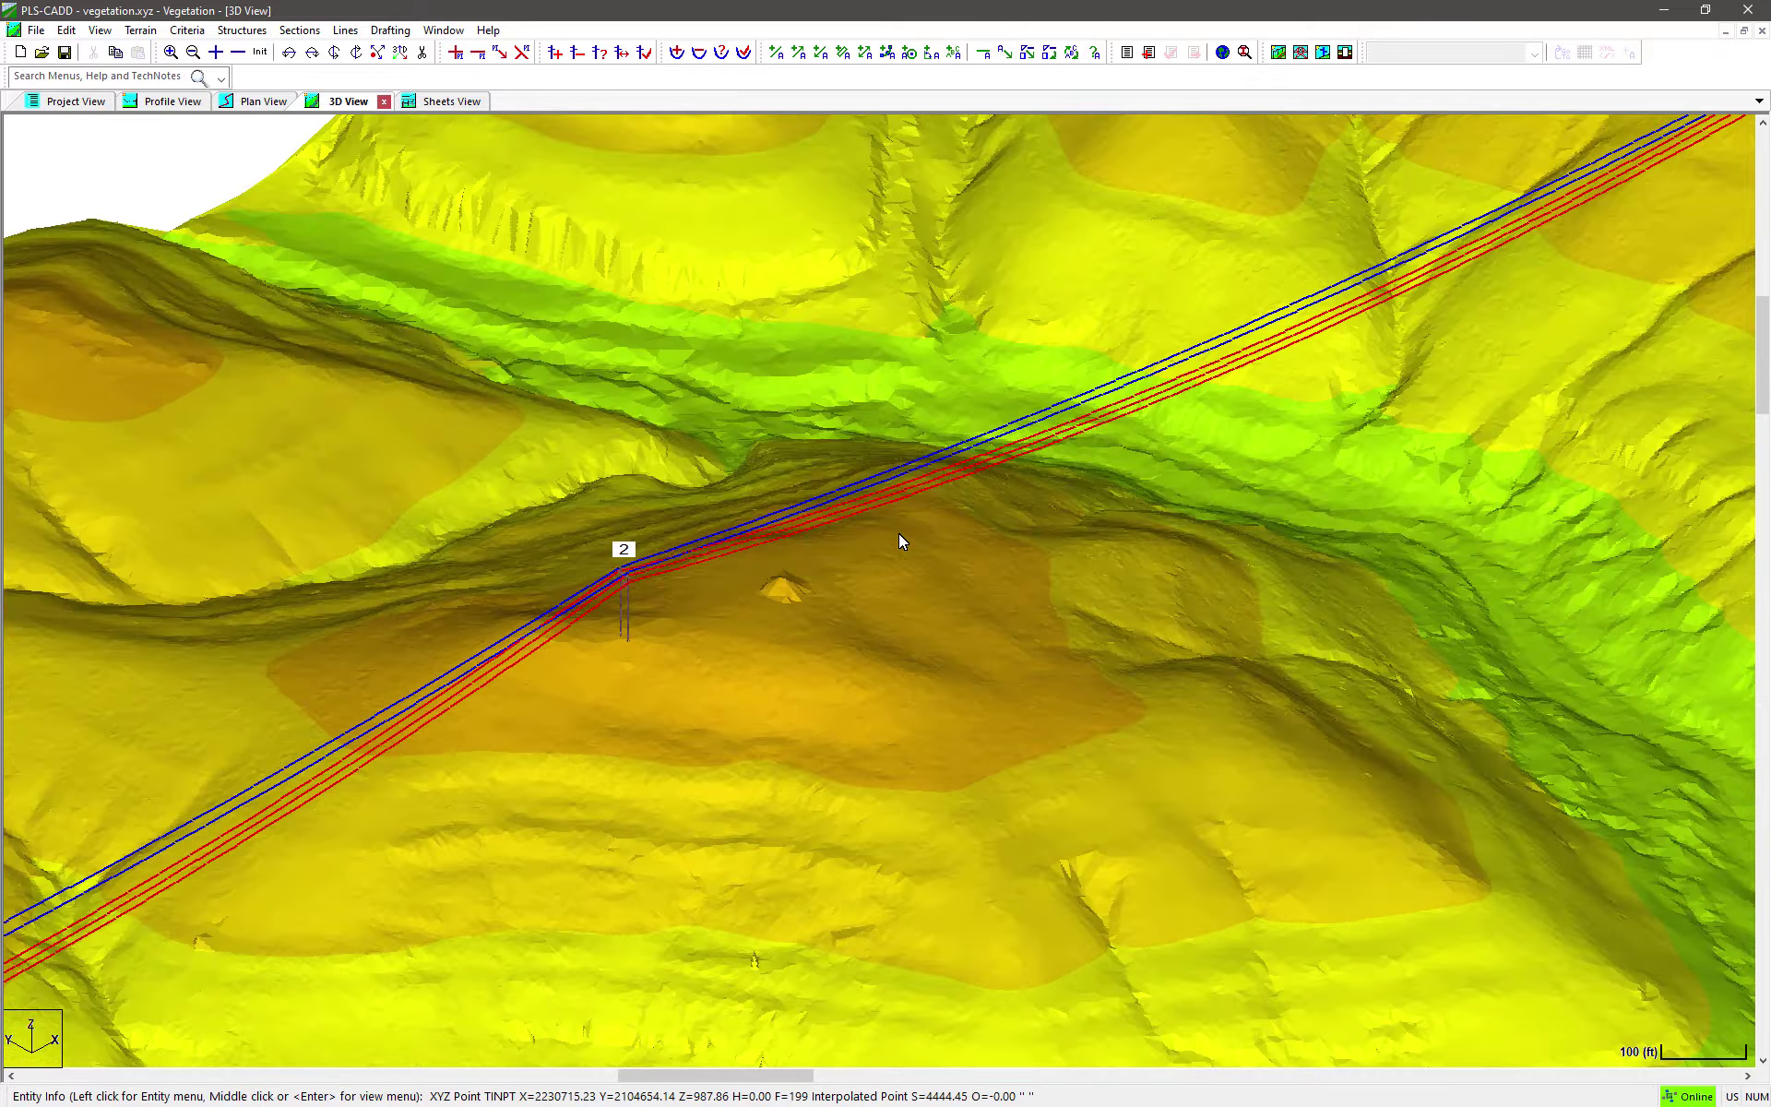
{"action": "mouse_move", "coordinate": [898, 533]}
{"action": "middle_mouse_down"}
{"action": "mouse_move", "coordinate": [957, 600]}
{"action": "mouse_move", "coordinate": [1039, 572]}
{"action": "middle_mouse_up"}
{"action": "left_click", "coordinate": [1038, 574]}
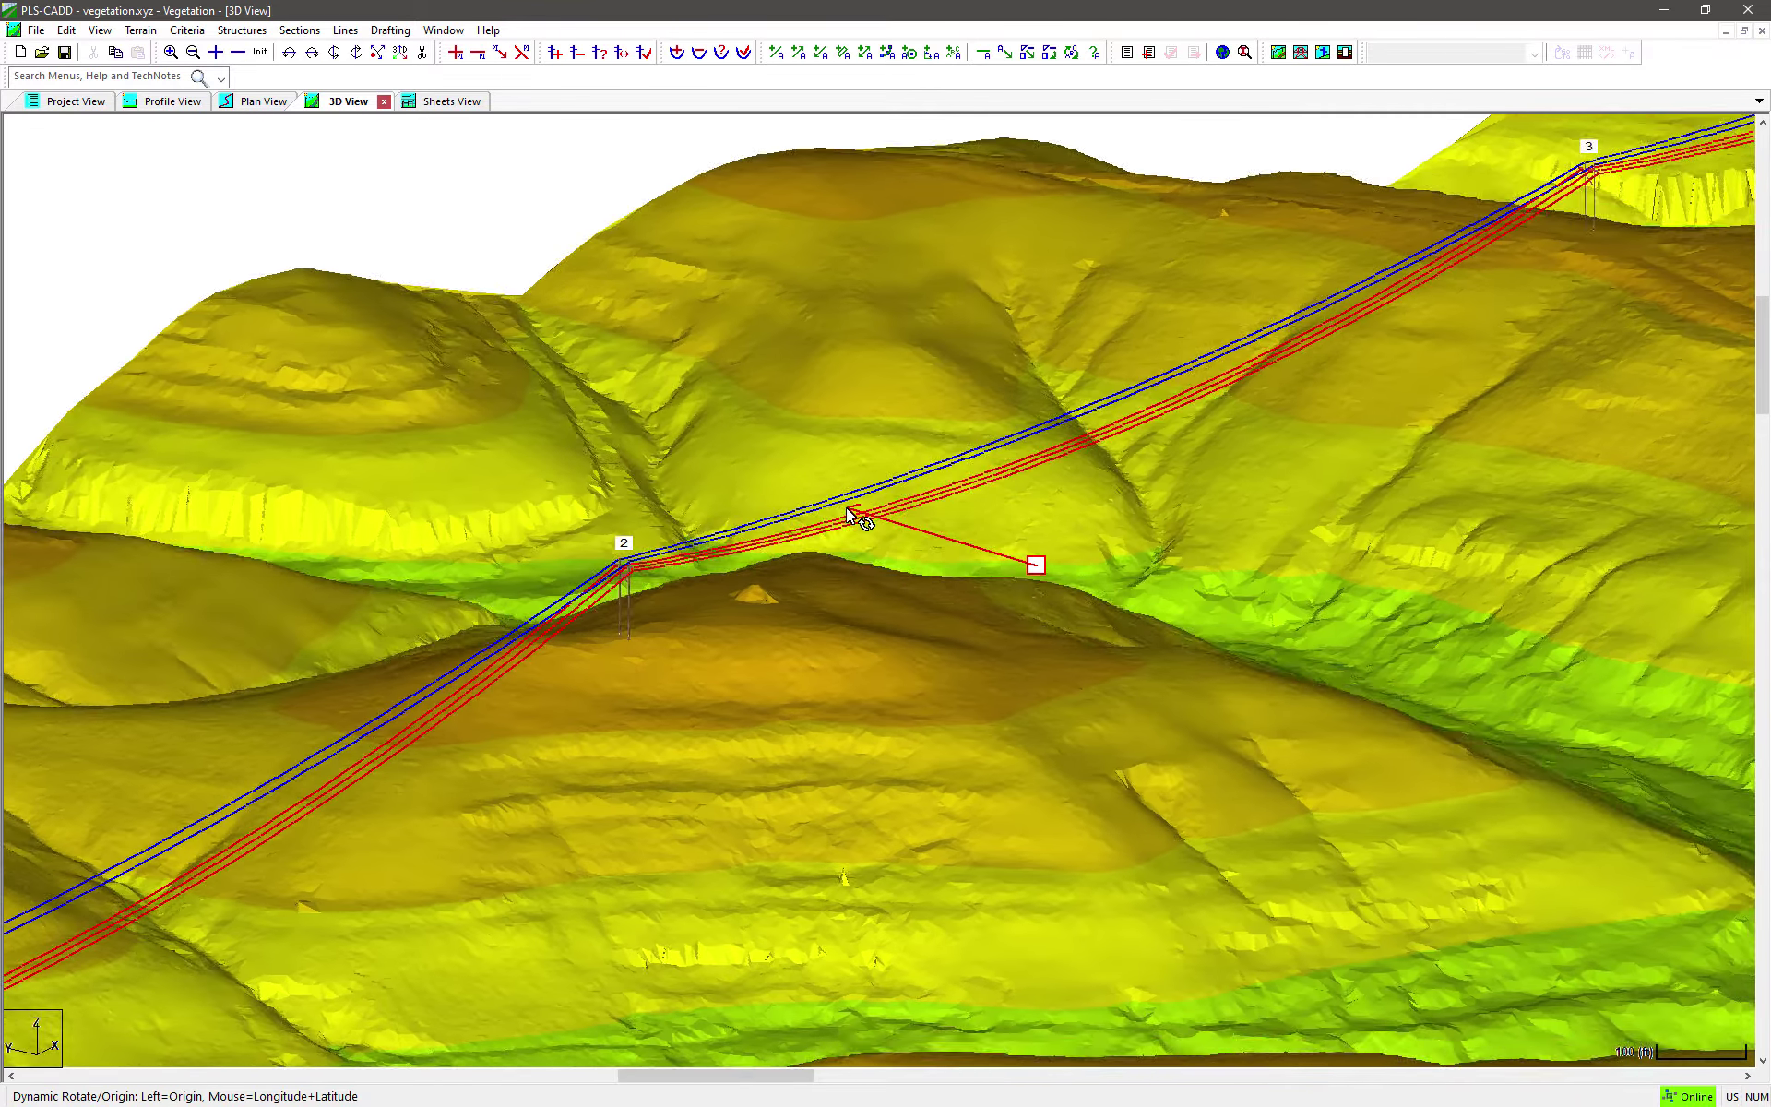
{"action": "middle_click_drag", "start_coordinate": [849, 509], "coordinate": [849, 508]}
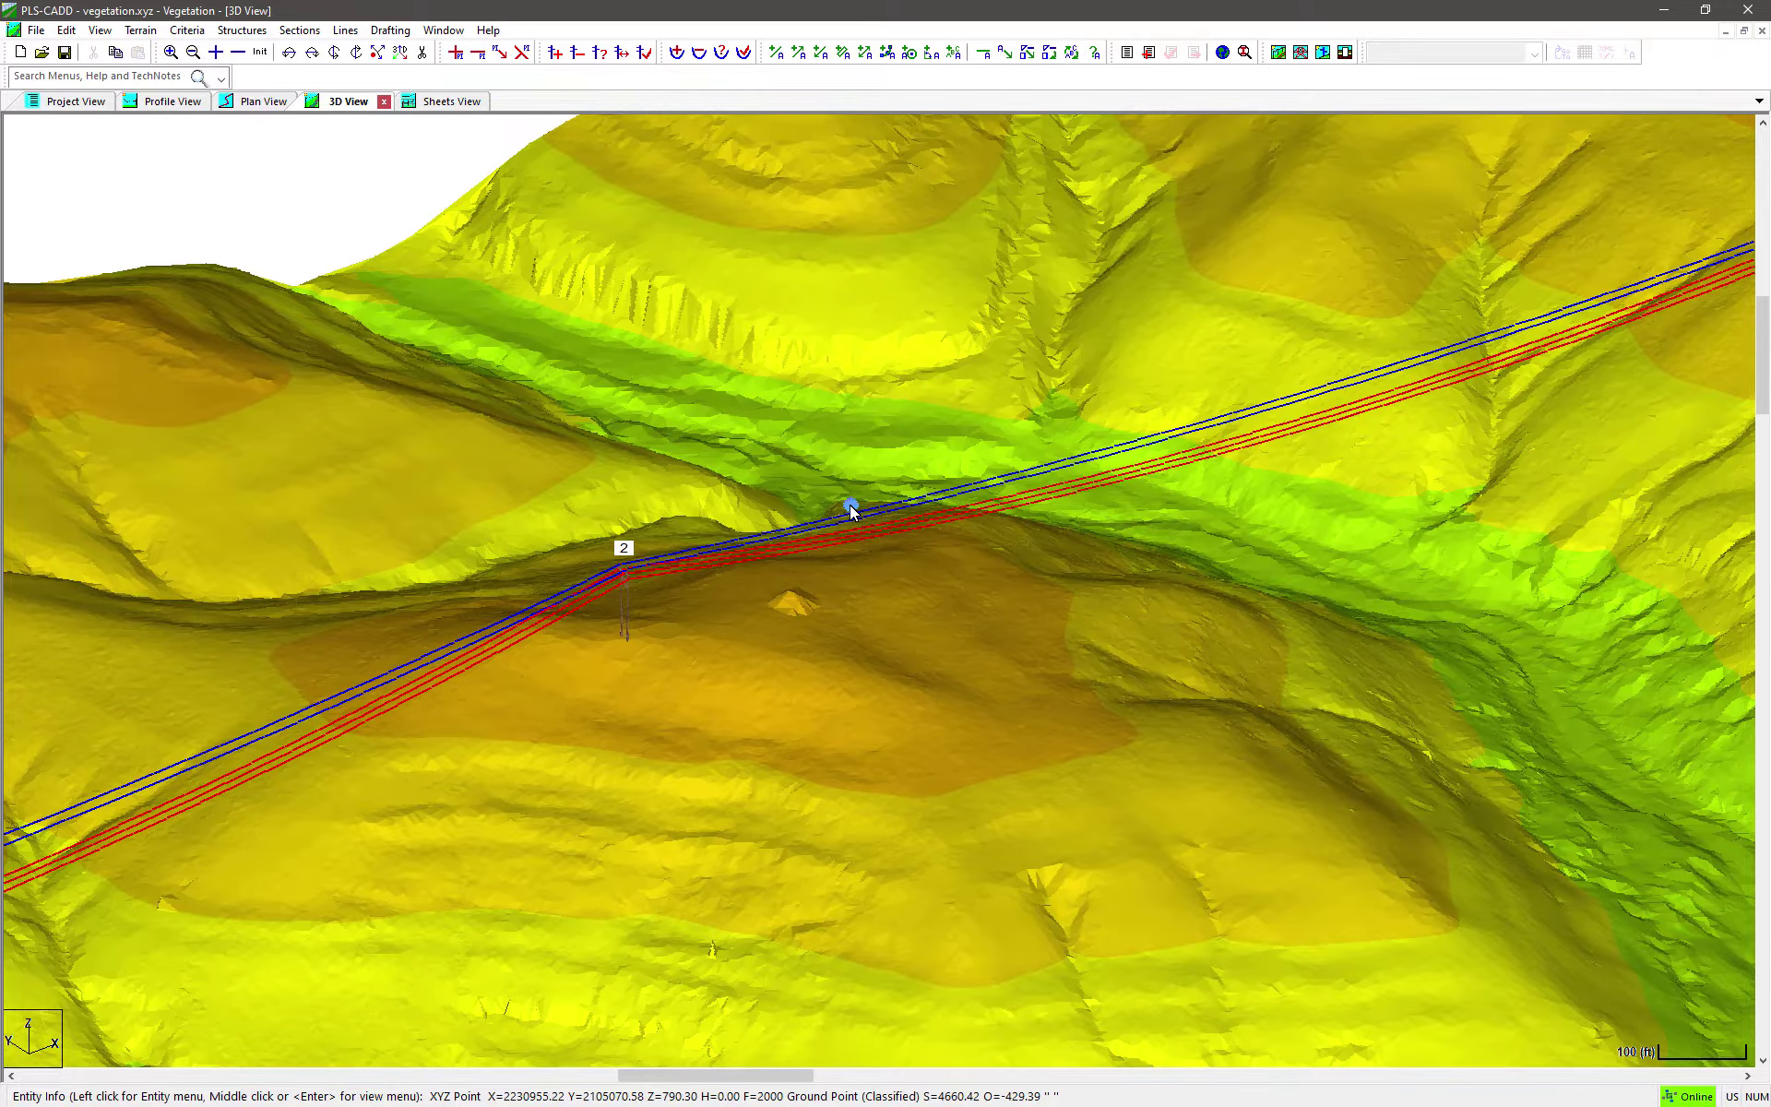
Review the start and end structure choices for creating a clearance TIN, and close the settings without creating it.
{"action": "left_click", "coordinate": [141, 31]}
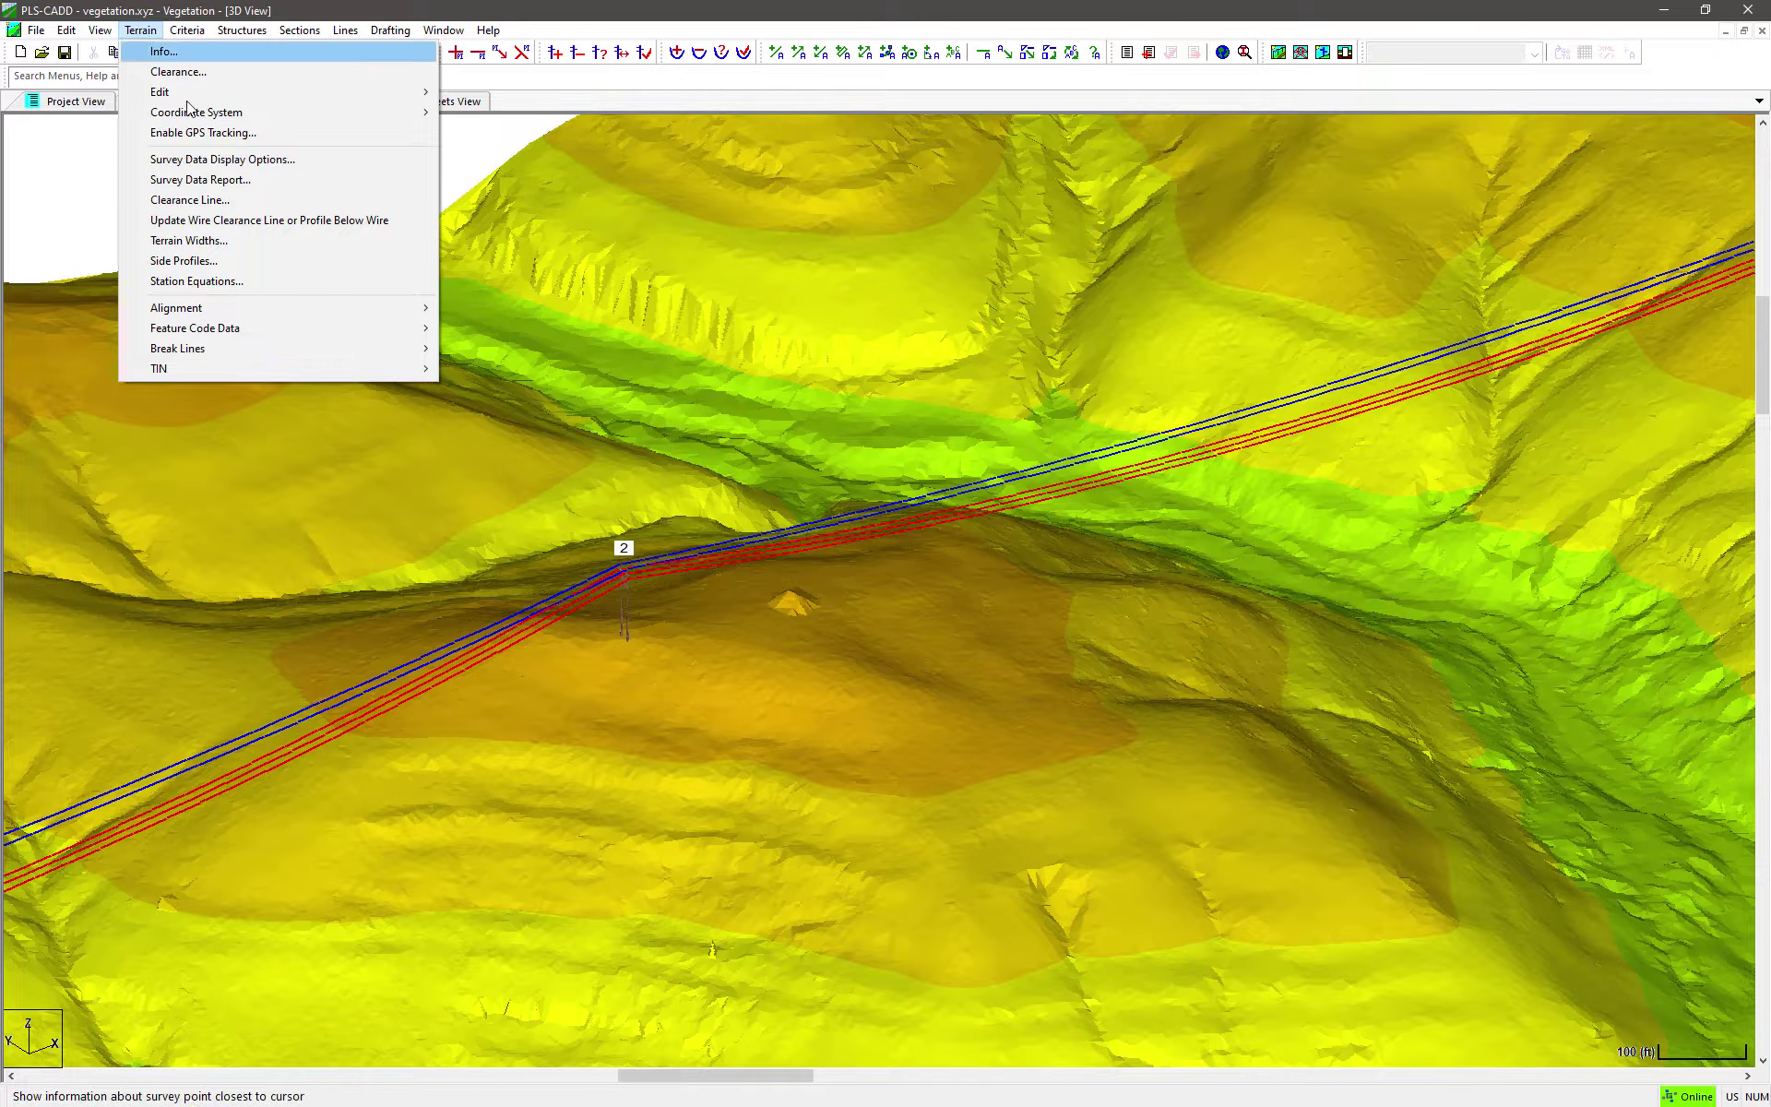
{"action": "mouse_move", "coordinate": [411, 373]}
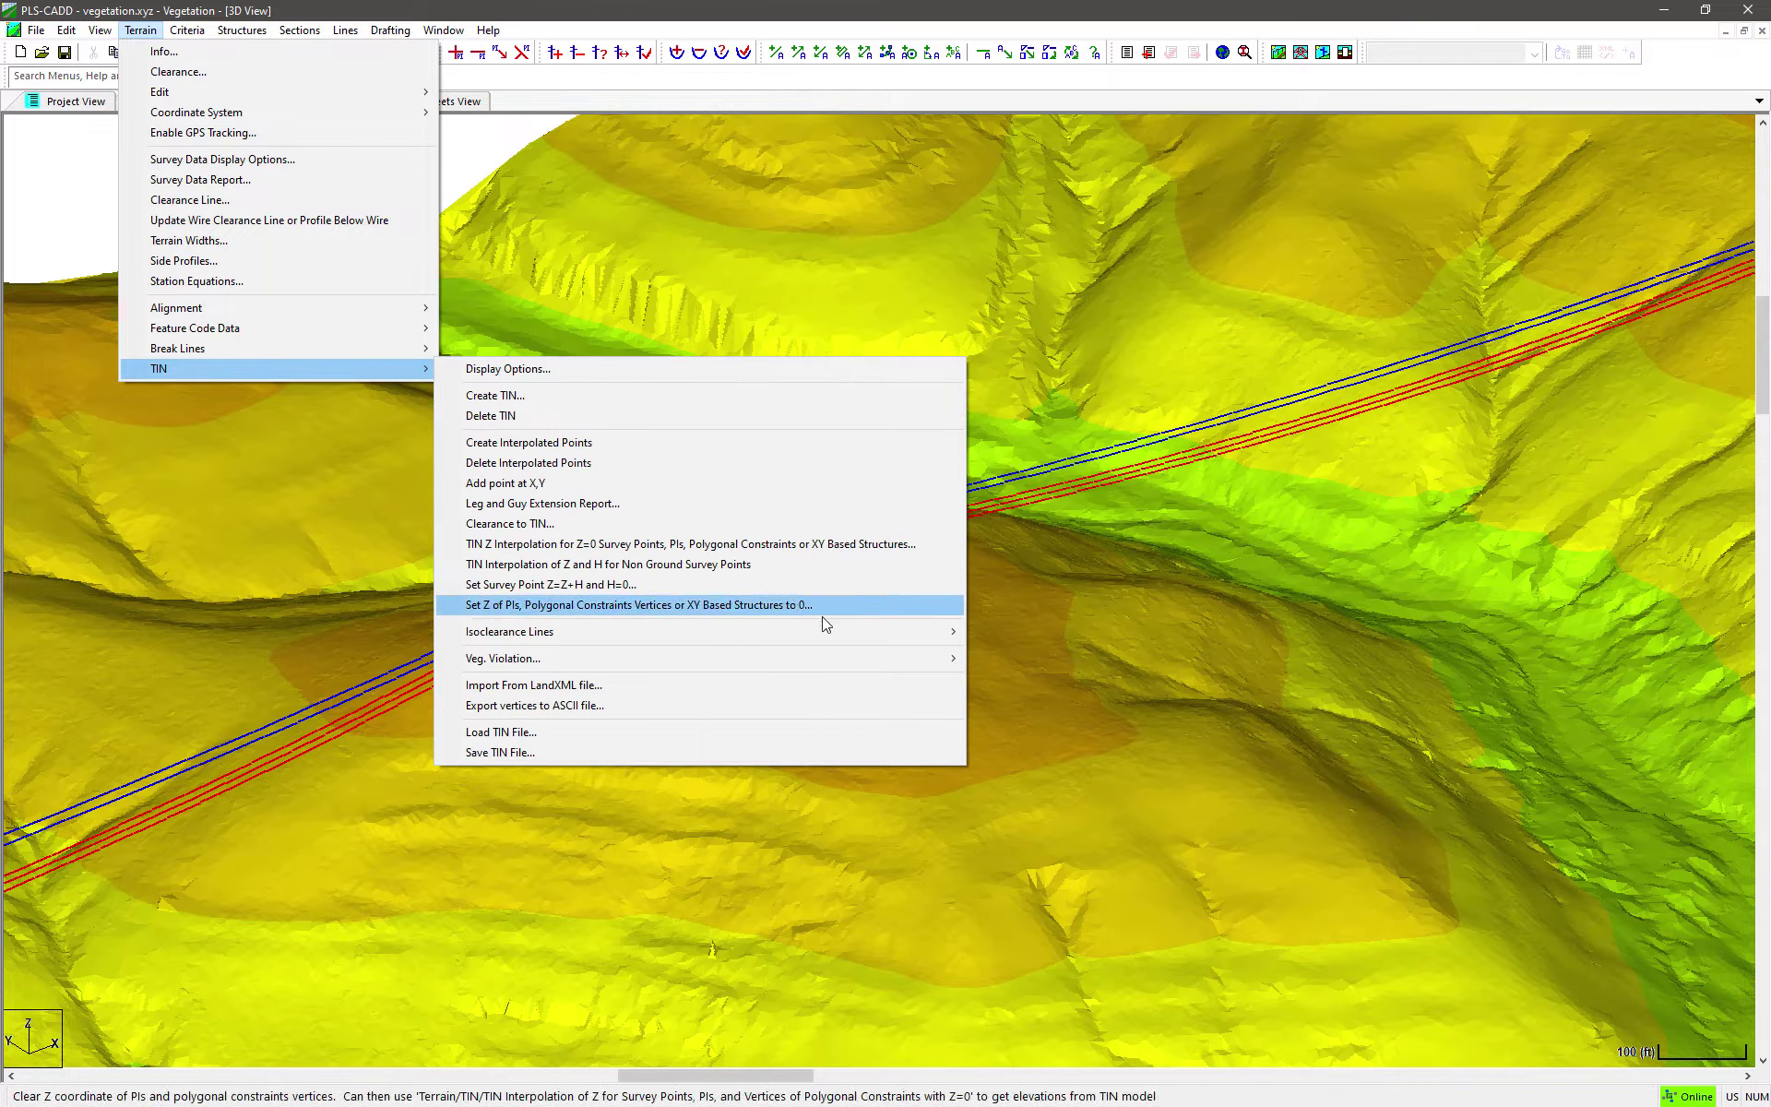
{"action": "mouse_move", "coordinate": [840, 631]}
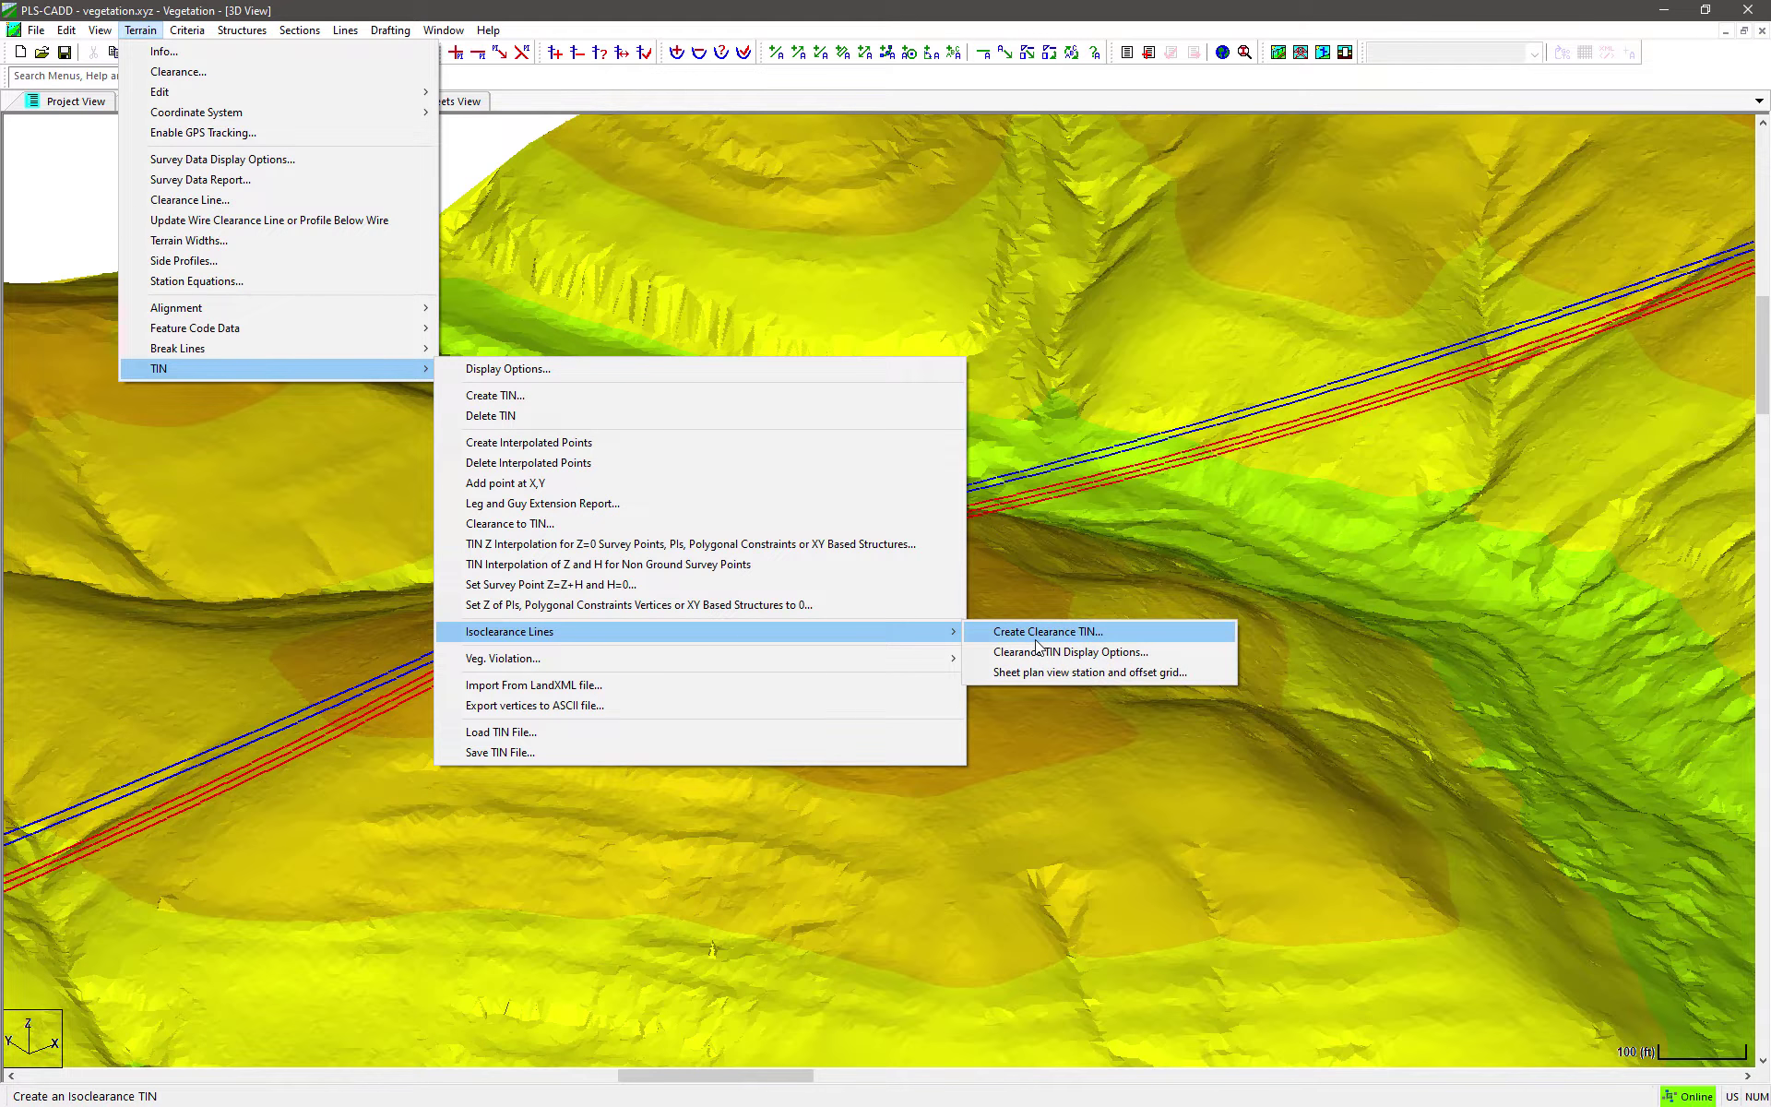
{"action": "left_click", "coordinate": [1037, 635]}
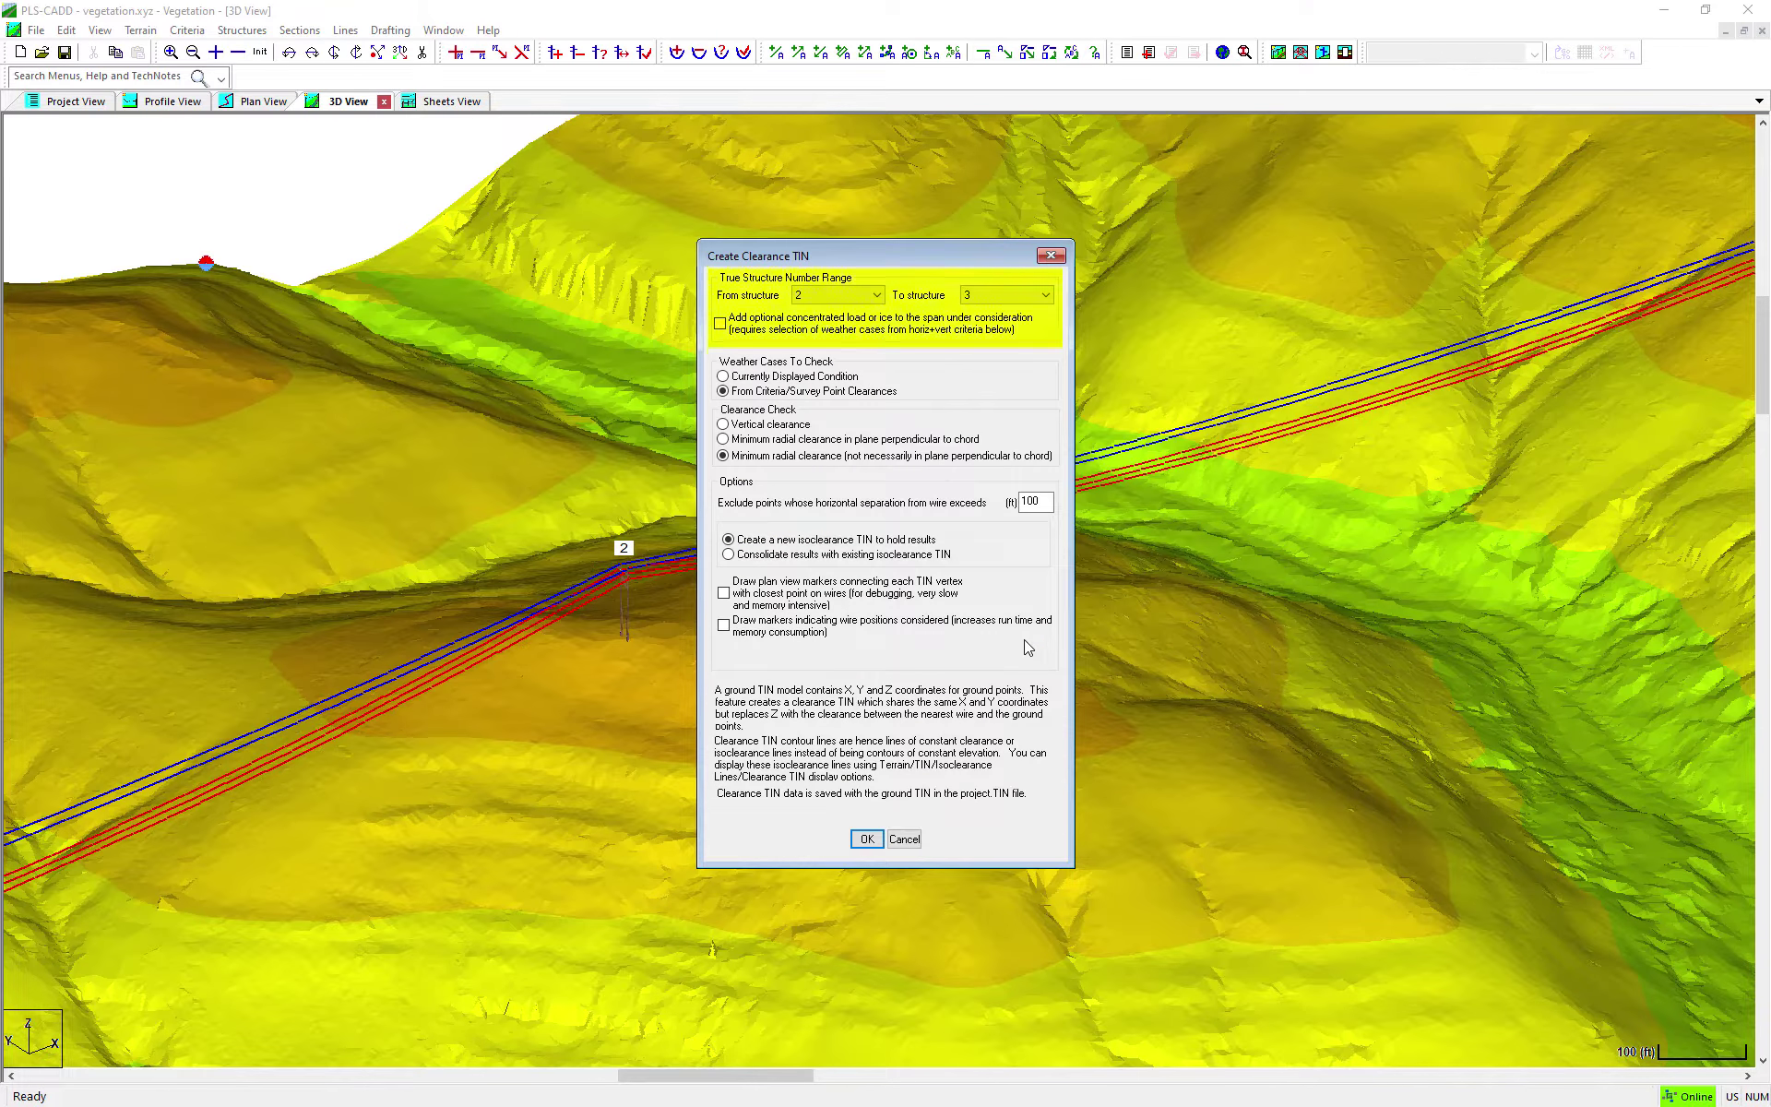
{"action": "left_click", "coordinate": [856, 296]}
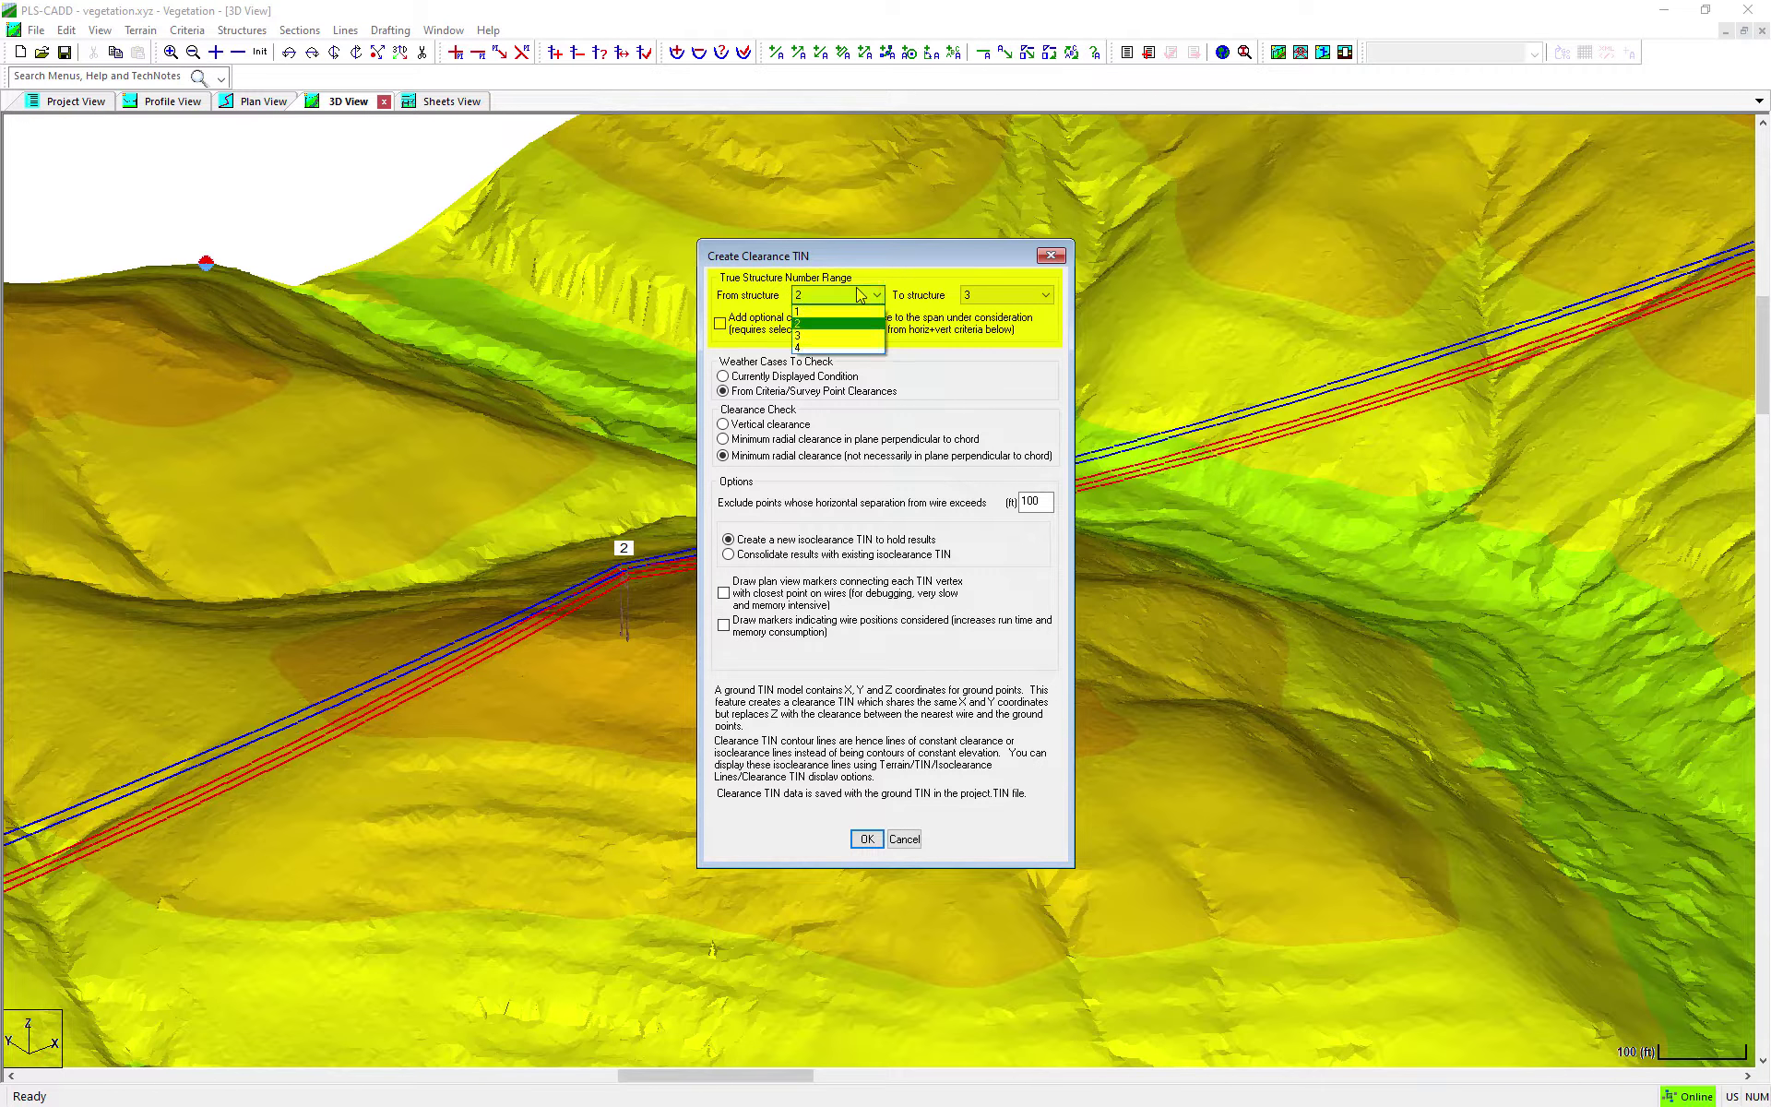
{"action": "left_click", "coordinate": [856, 296]}
{"action": "left_click", "coordinate": [1009, 296]}
{"action": "left_click", "coordinate": [1011, 296]}
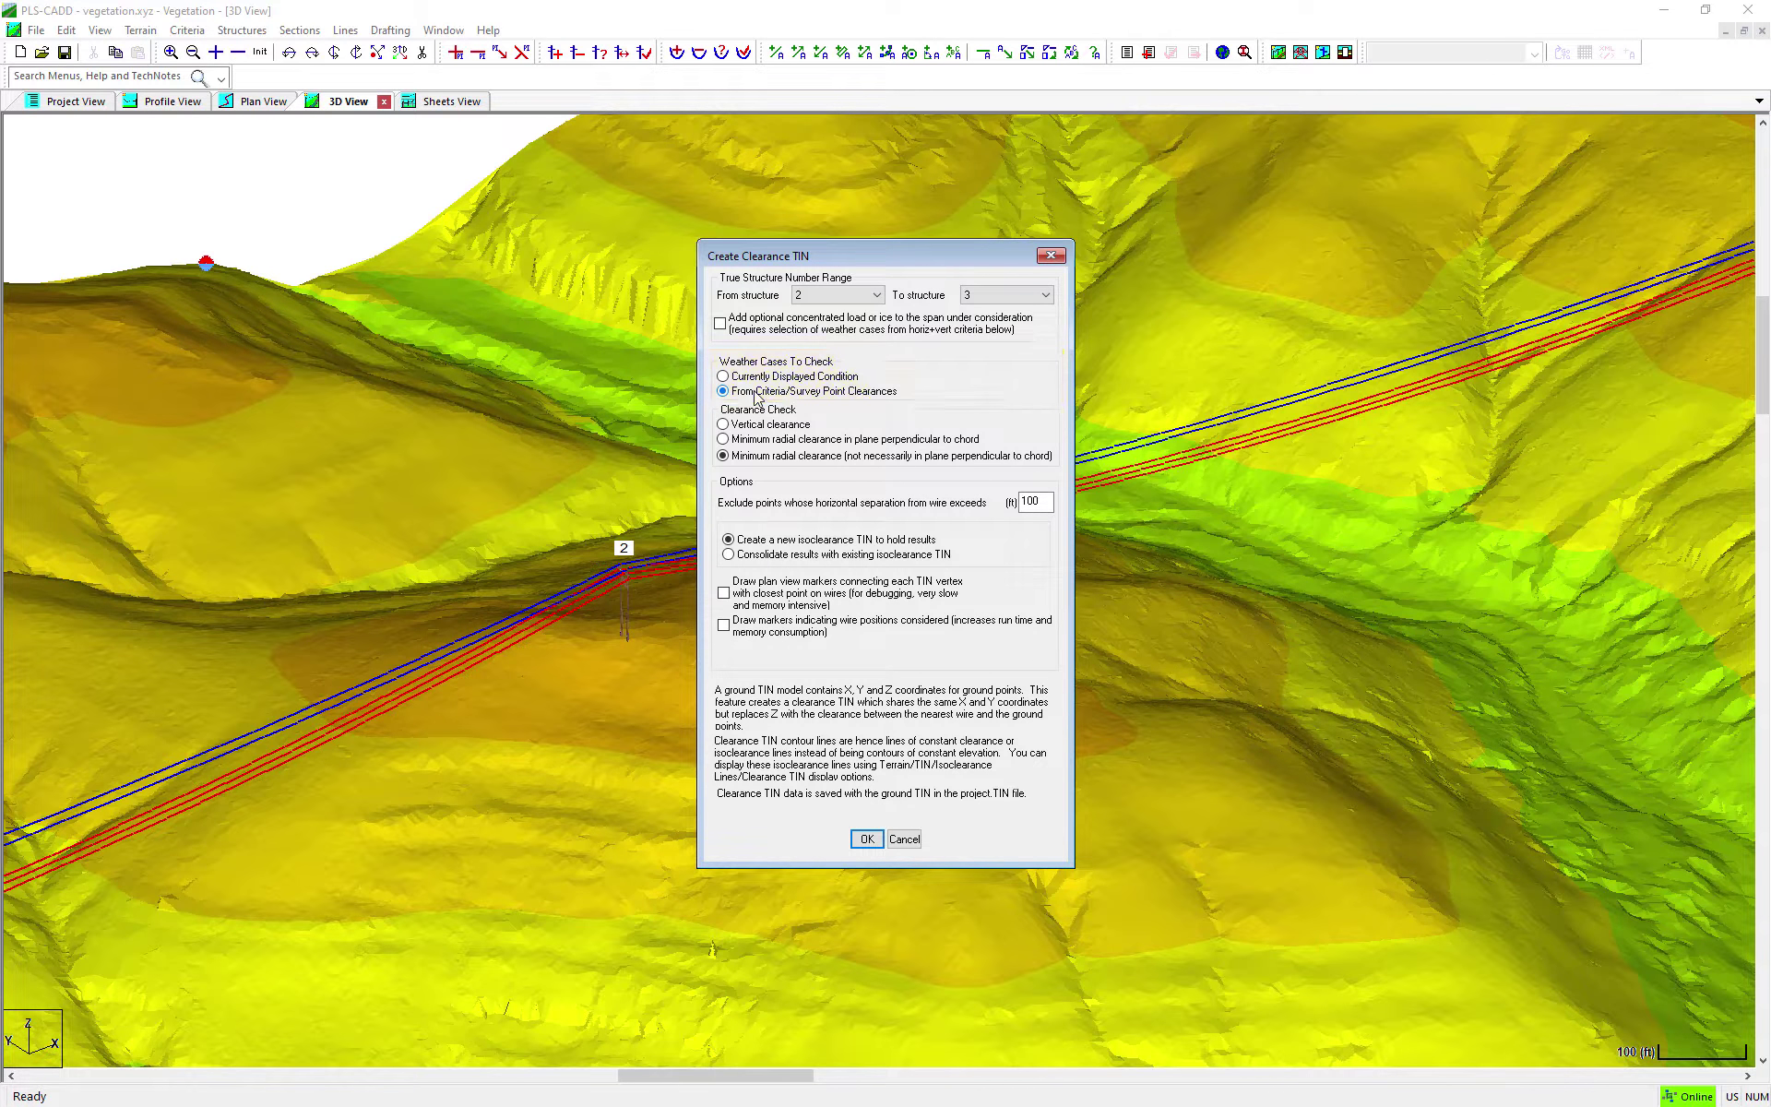
{"action": "left_click", "coordinate": [1054, 255]}
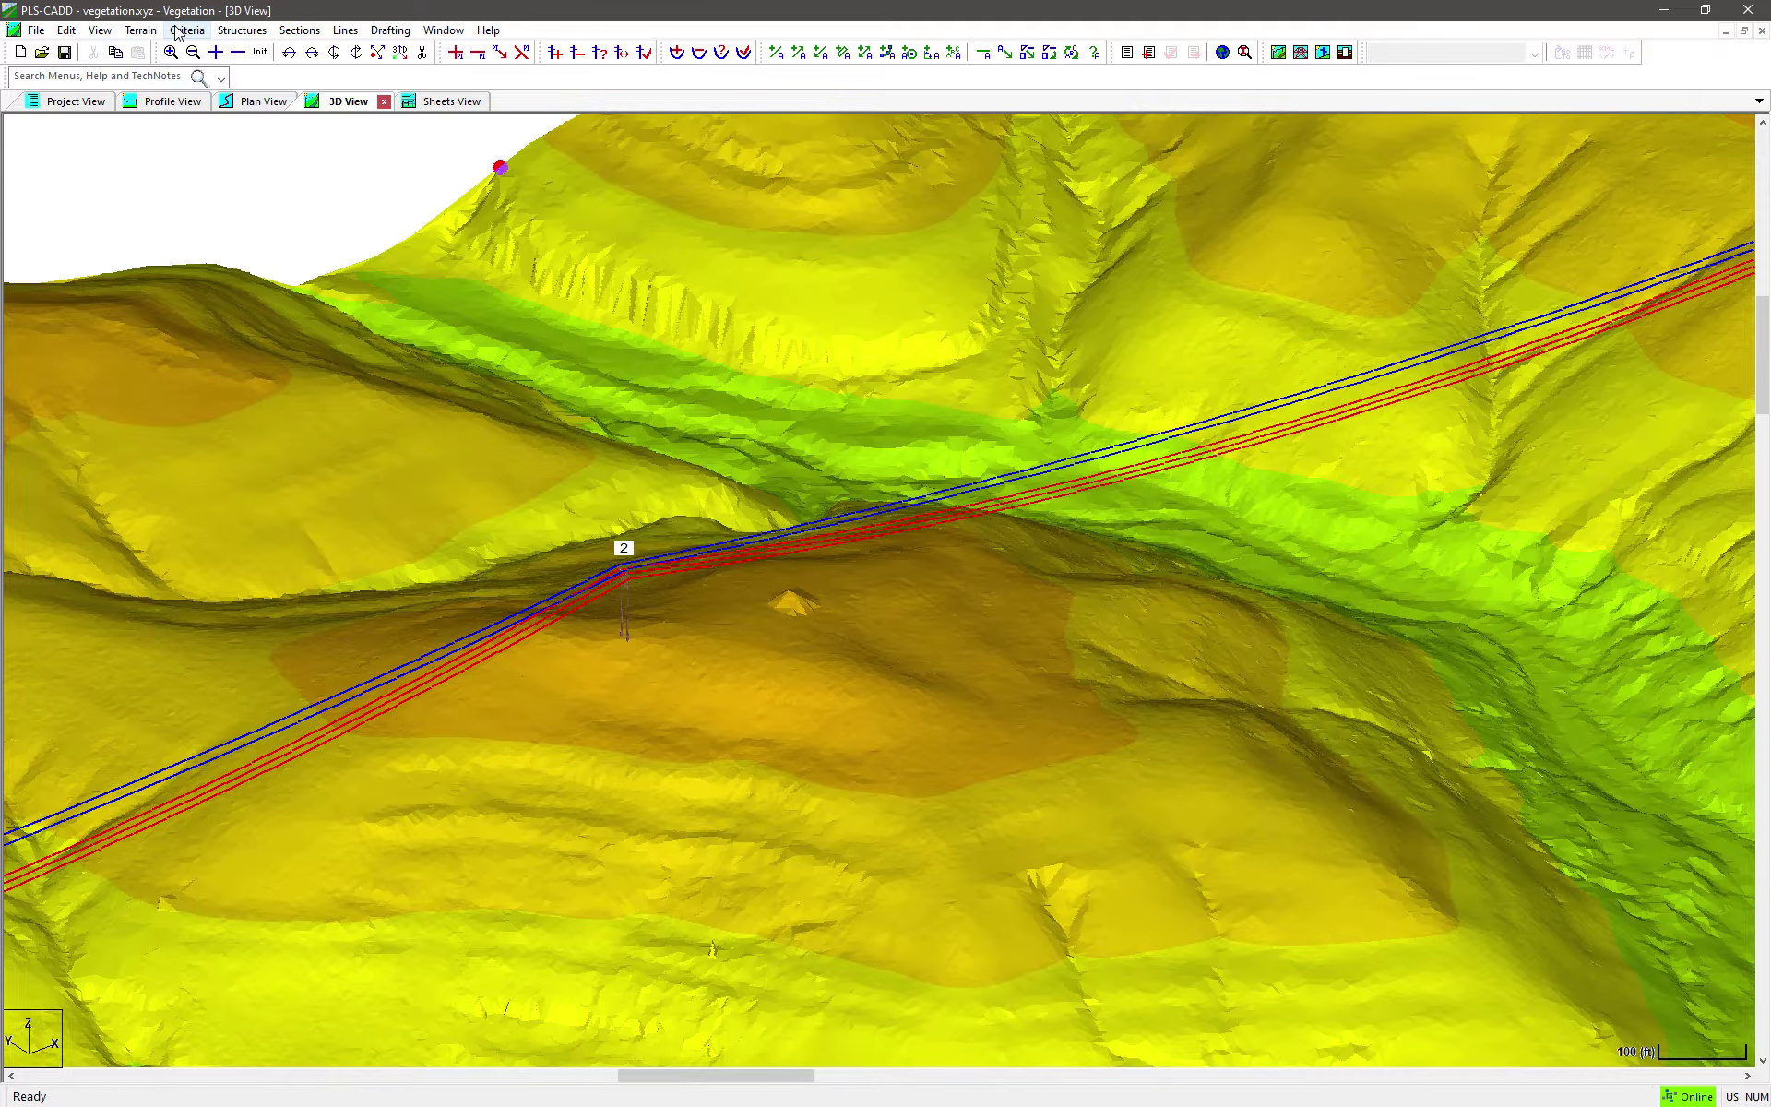
Review the weather cases used for isoclearance lines in the survey point clearance criteria without changing them.
{"action": "left_click", "coordinate": [181, 30]}
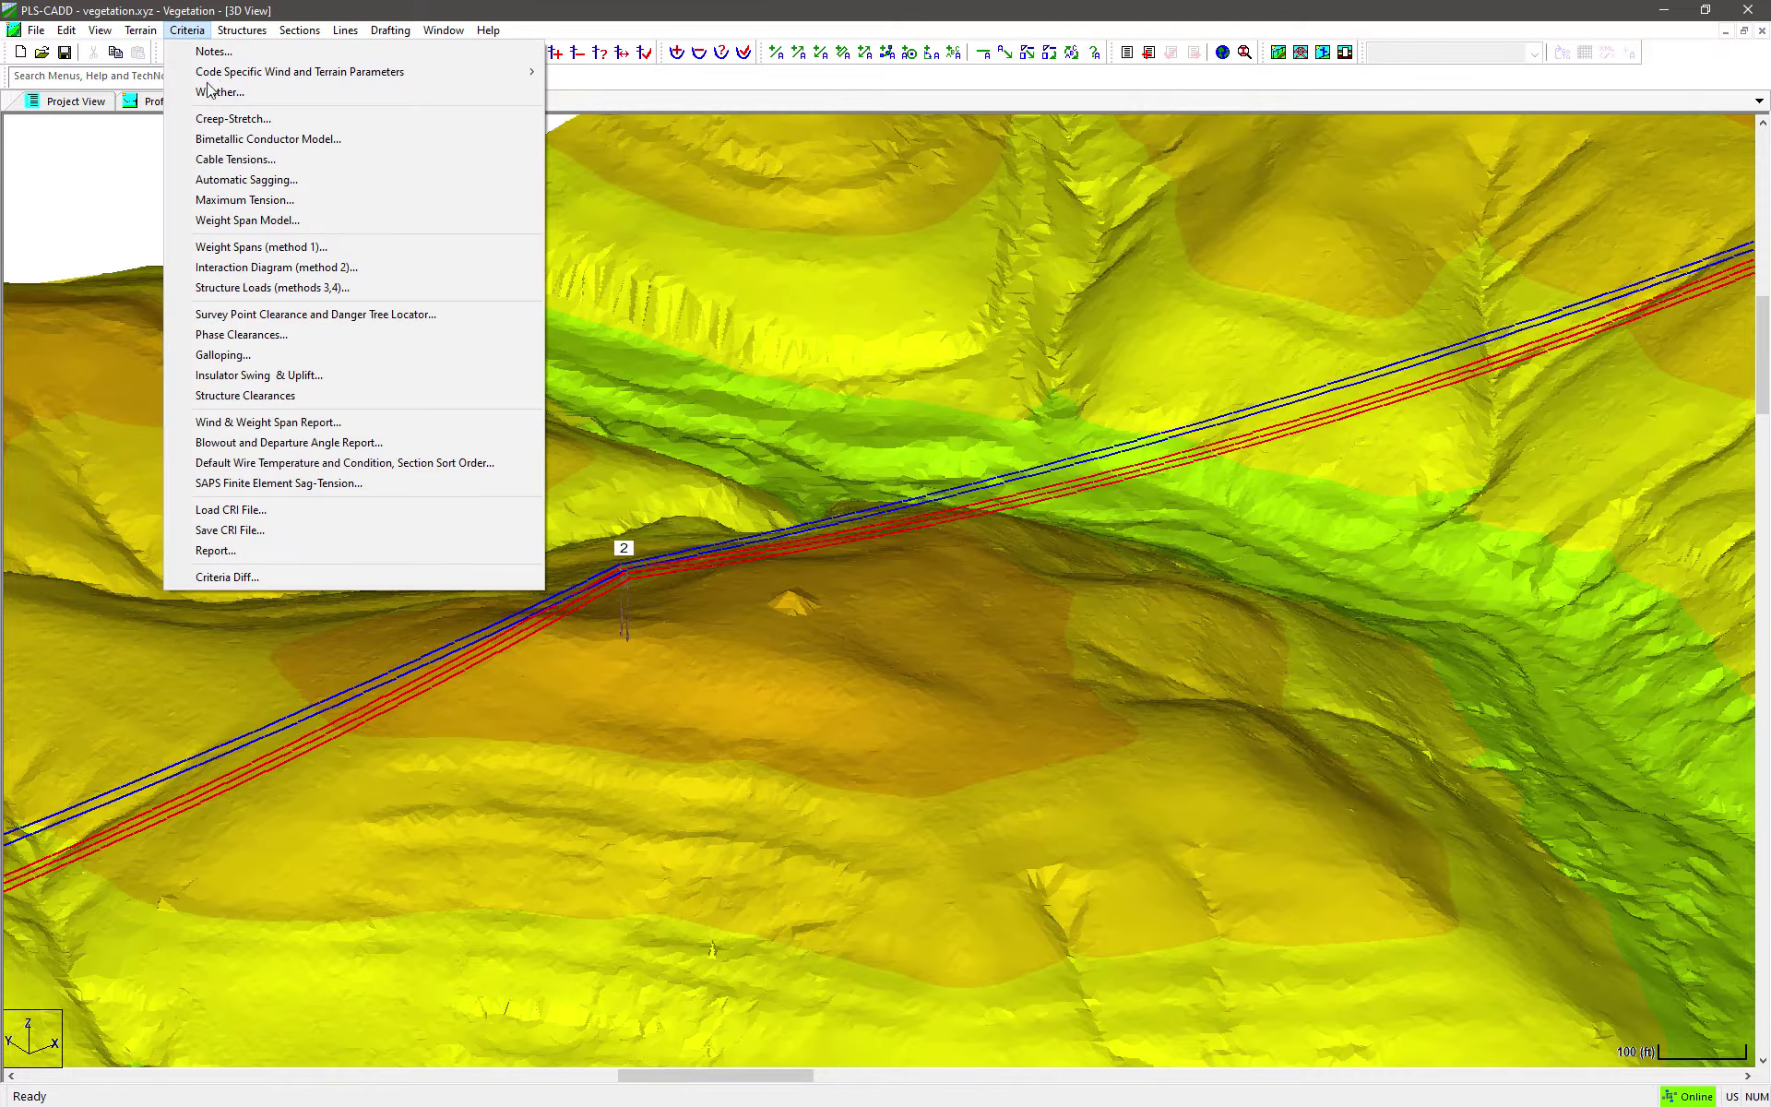
{"action": "left_click", "coordinate": [333, 315]}
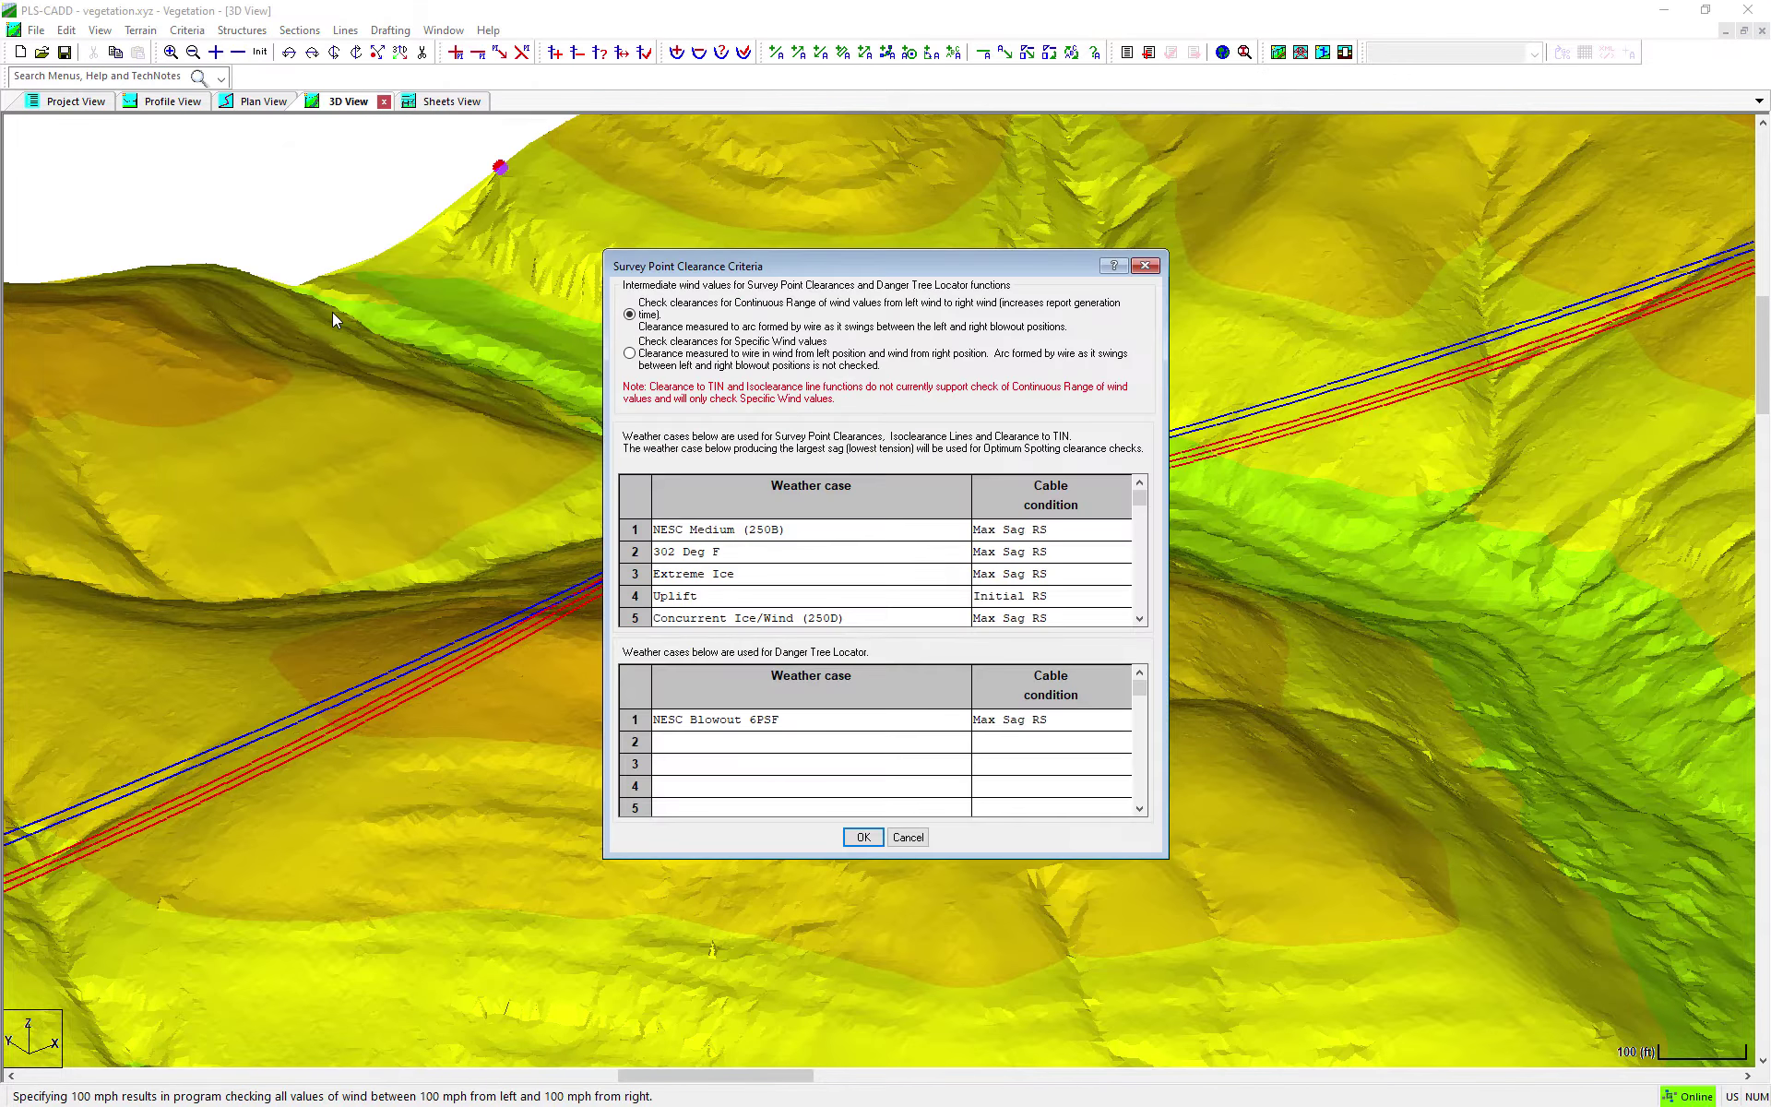
{"action": "left_click", "coordinate": [752, 571]}
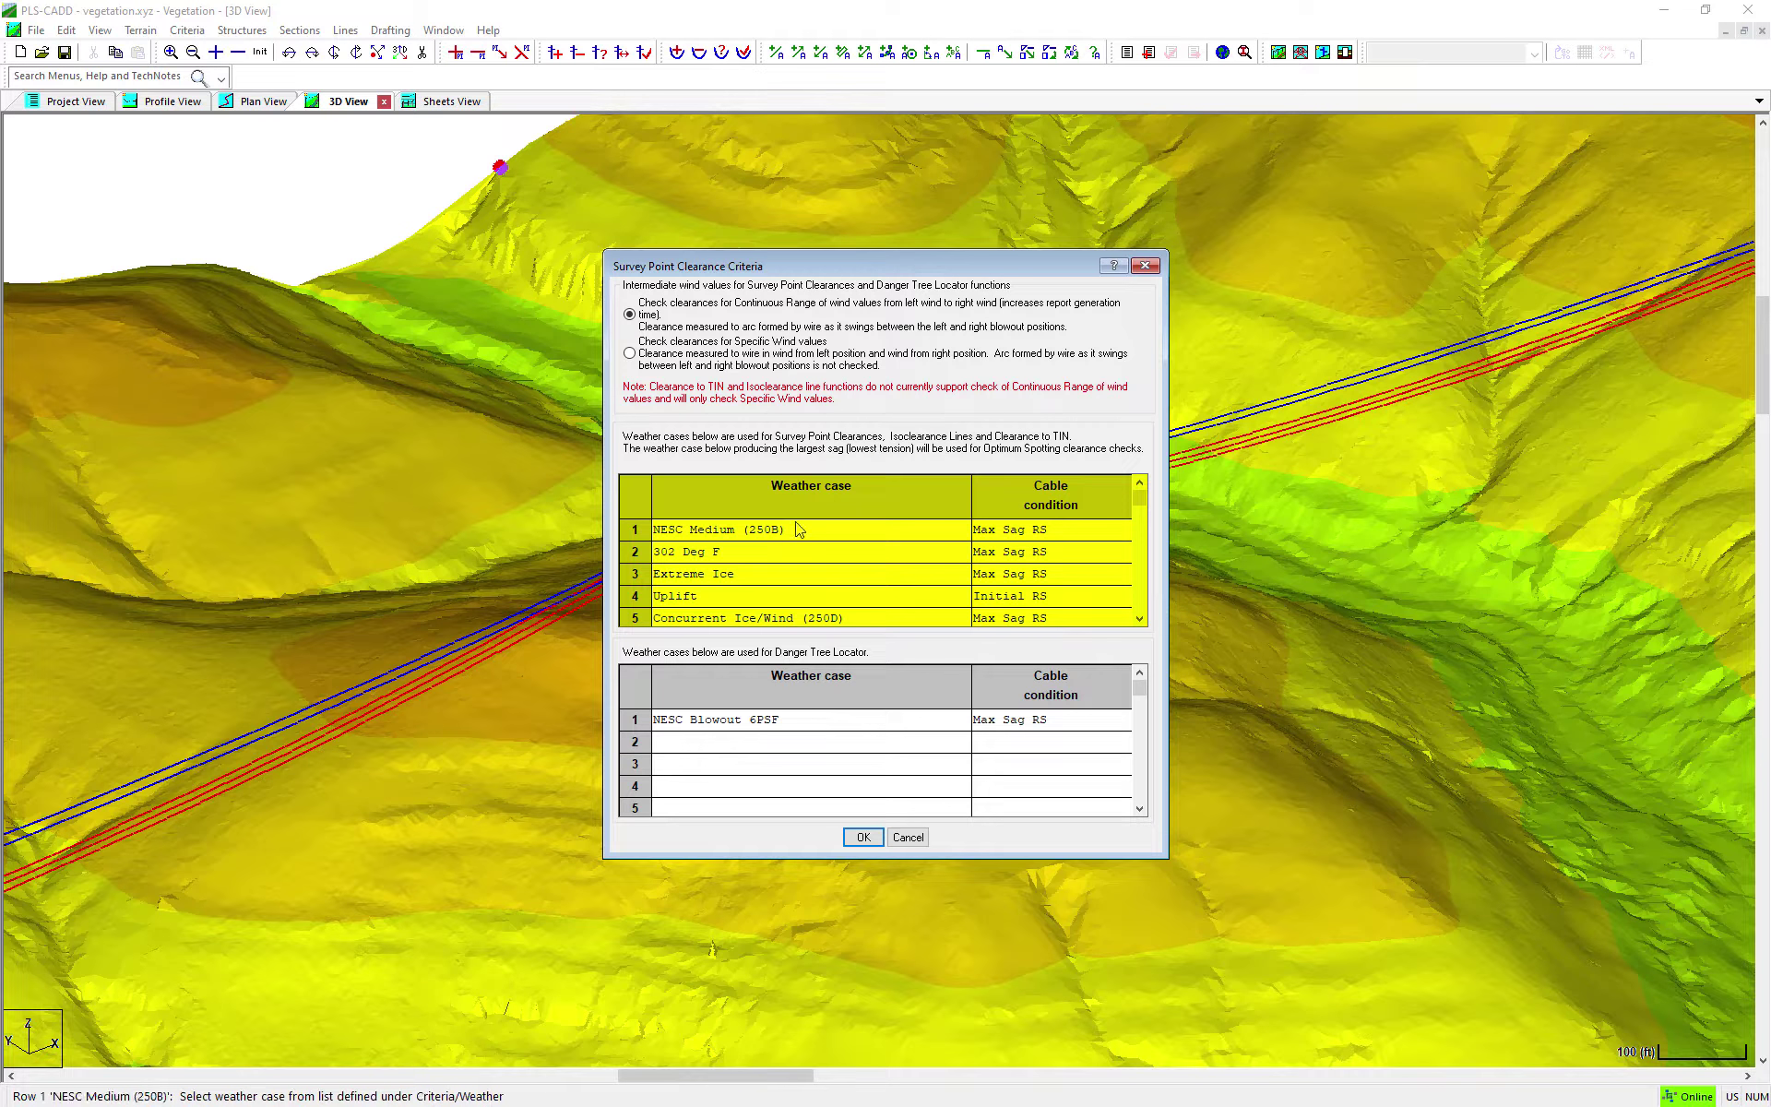
{"action": "left_click_drag", "start_coordinate": [798, 528], "coordinate": [813, 623]}
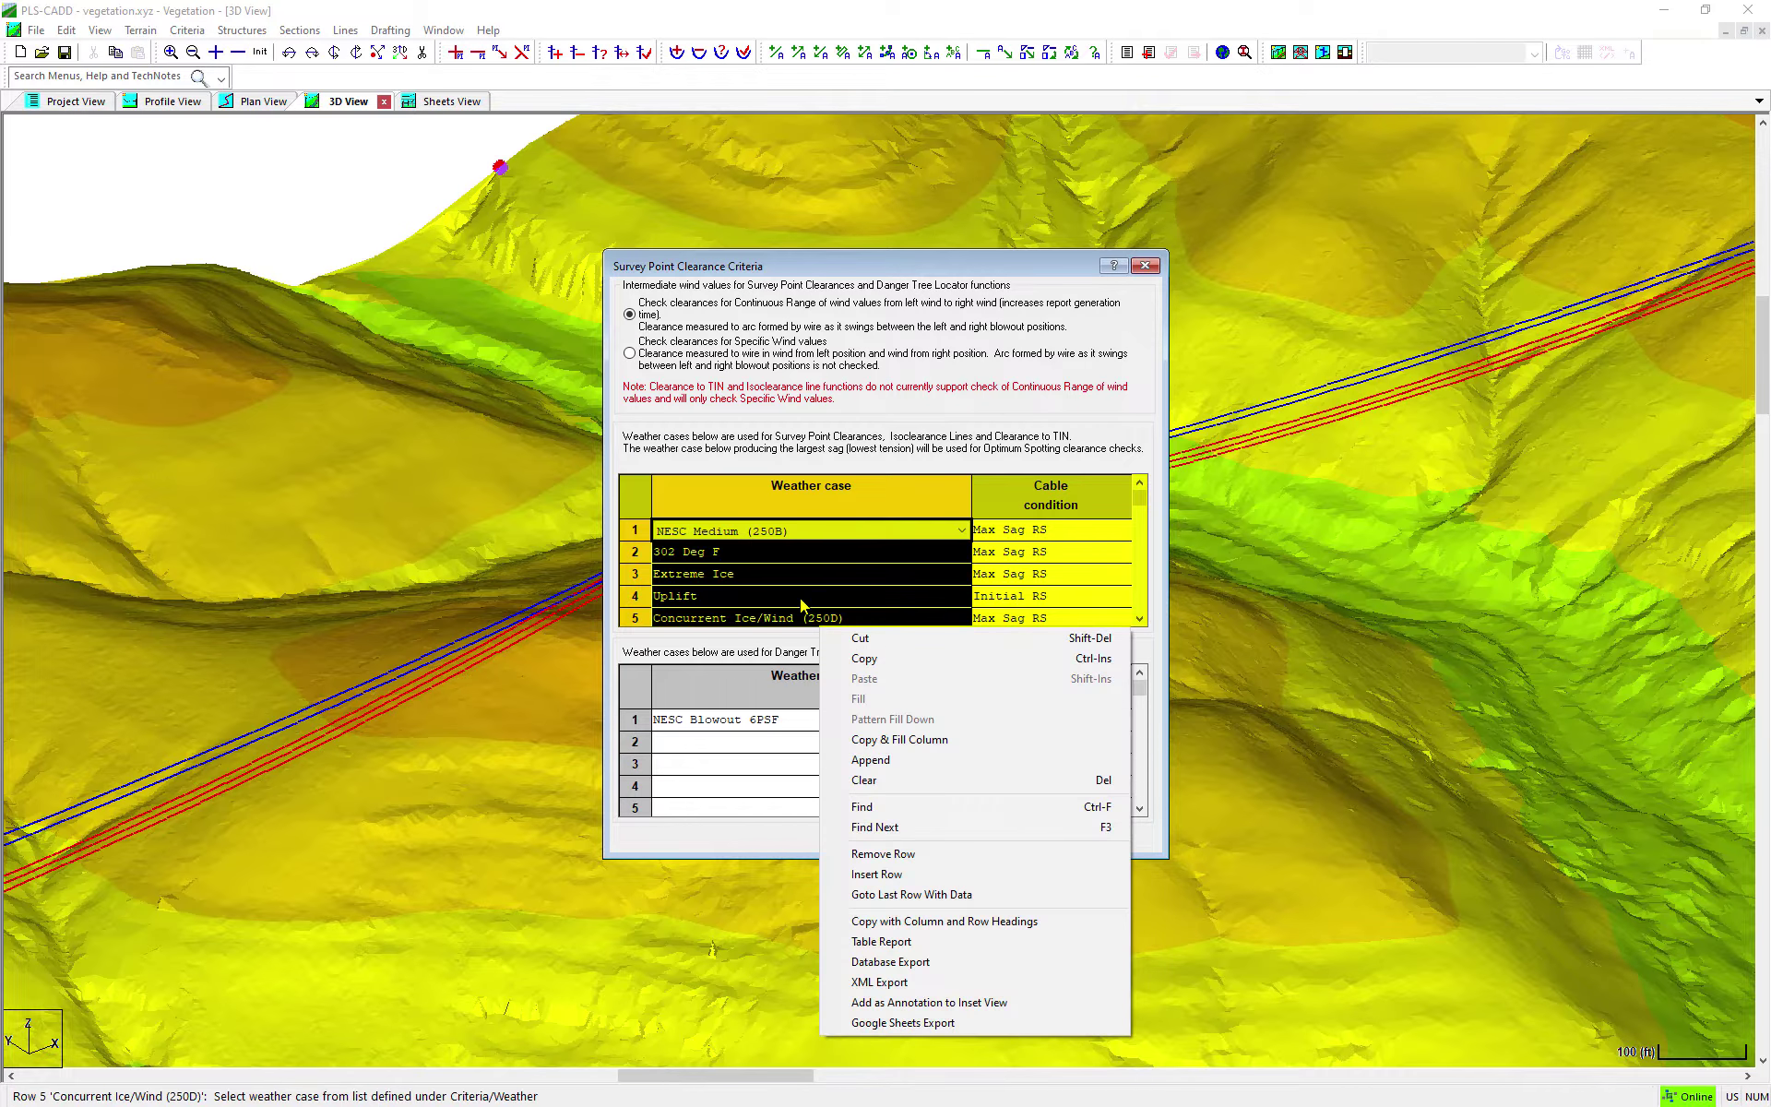
{"action": "left_click", "coordinate": [803, 601]}
{"action": "left_click", "coordinate": [821, 596]}
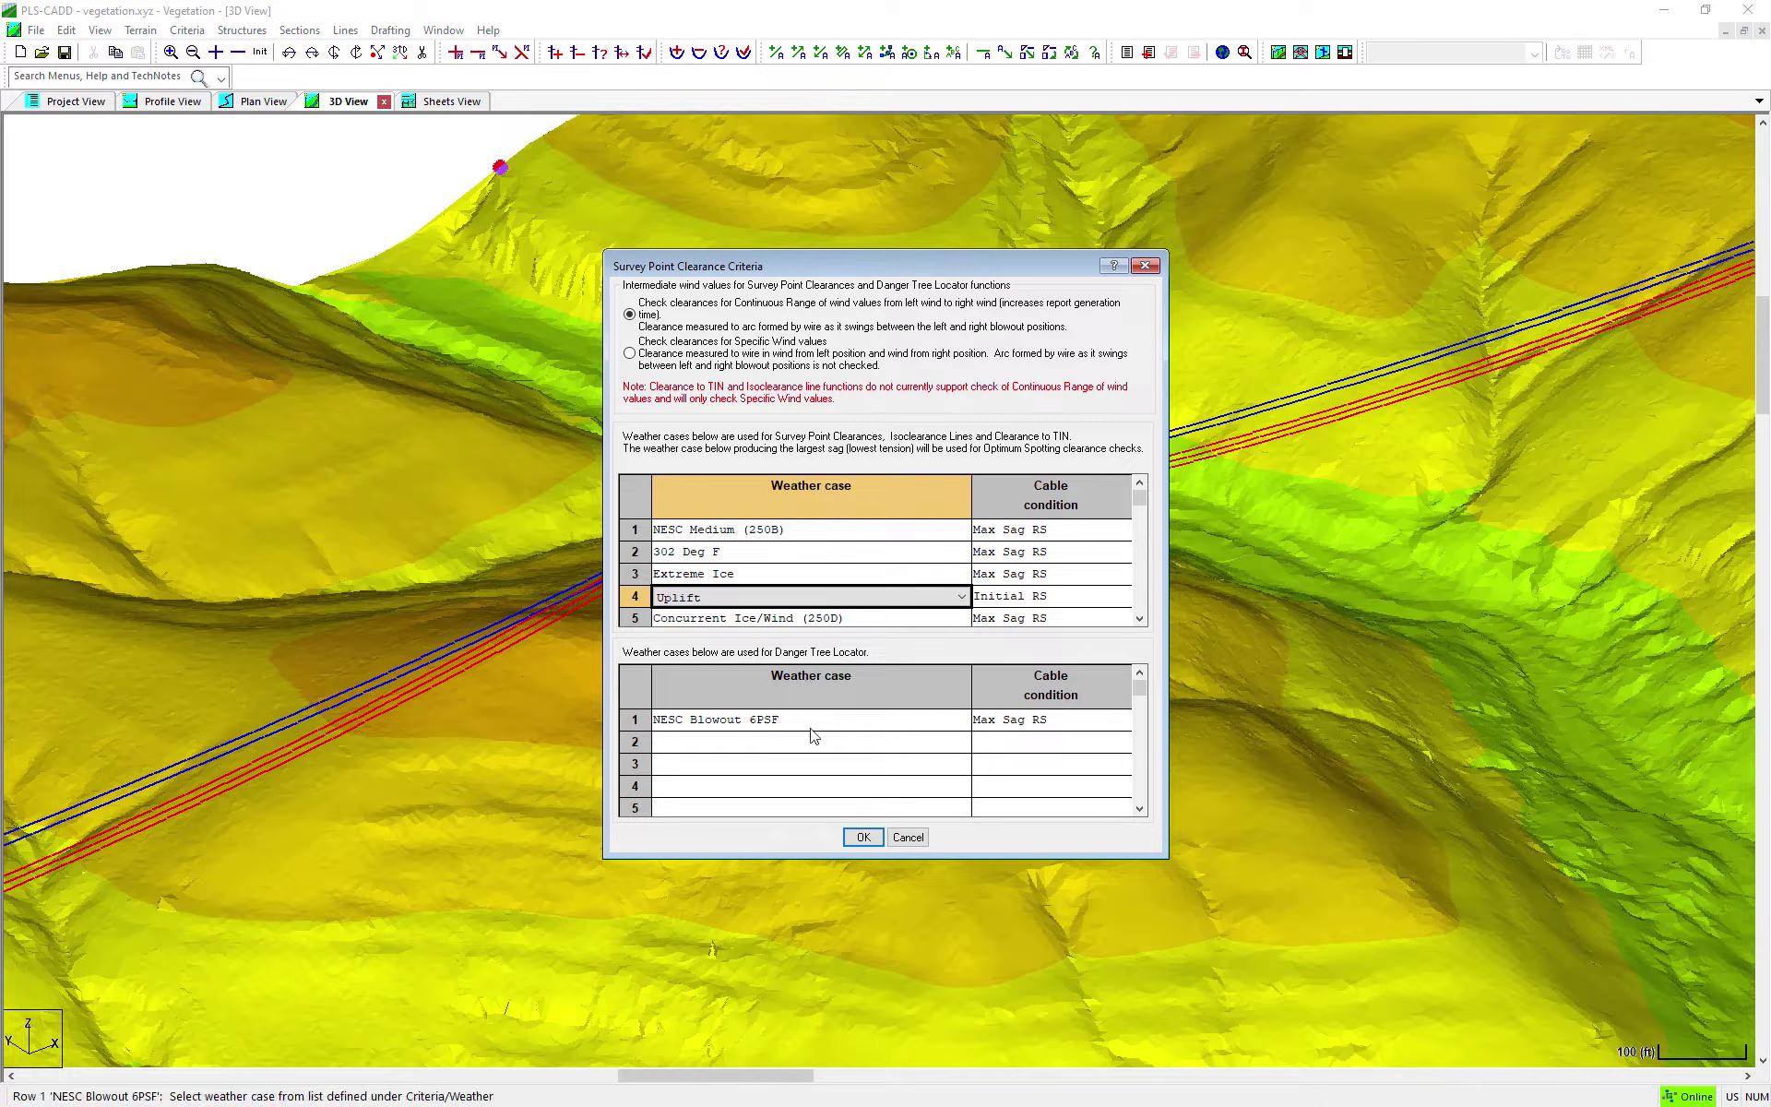
{"action": "left_click", "coordinate": [756, 529]}
{"action": "left_click", "coordinate": [729, 554]}
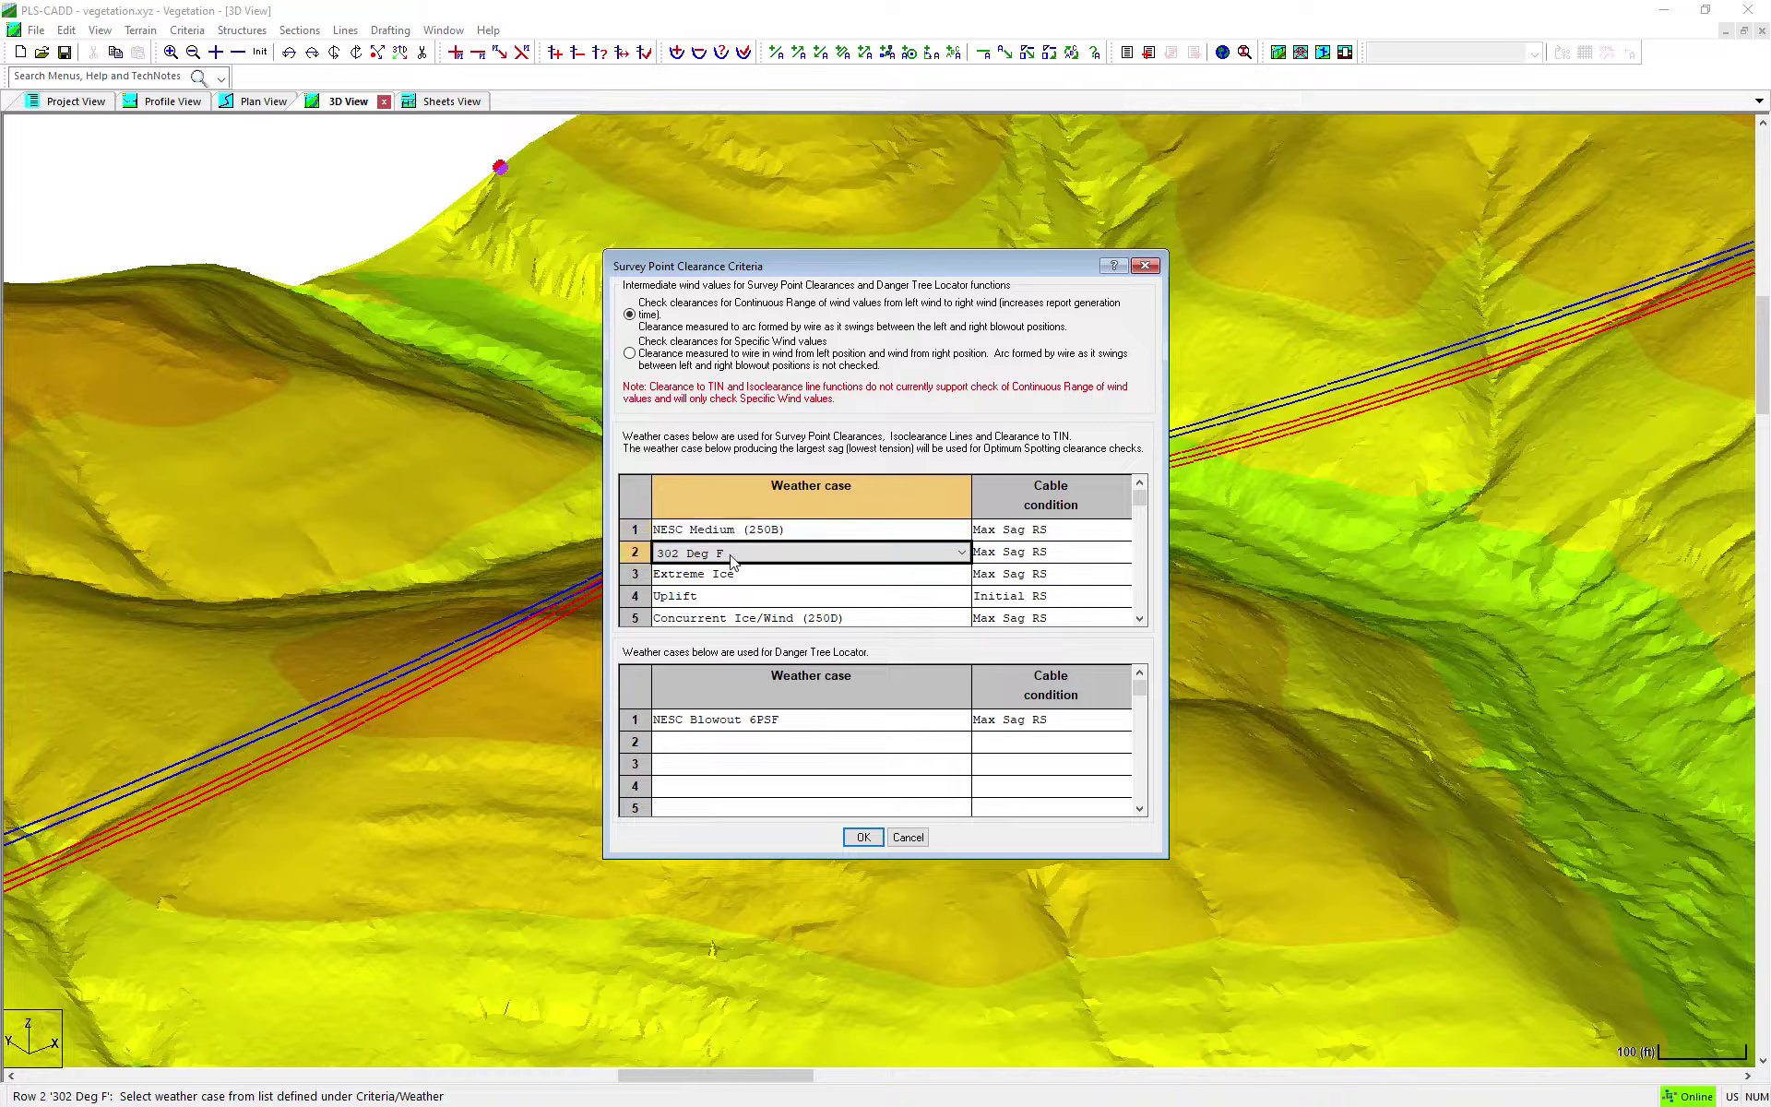
{"action": "left_click", "coordinate": [904, 838]}
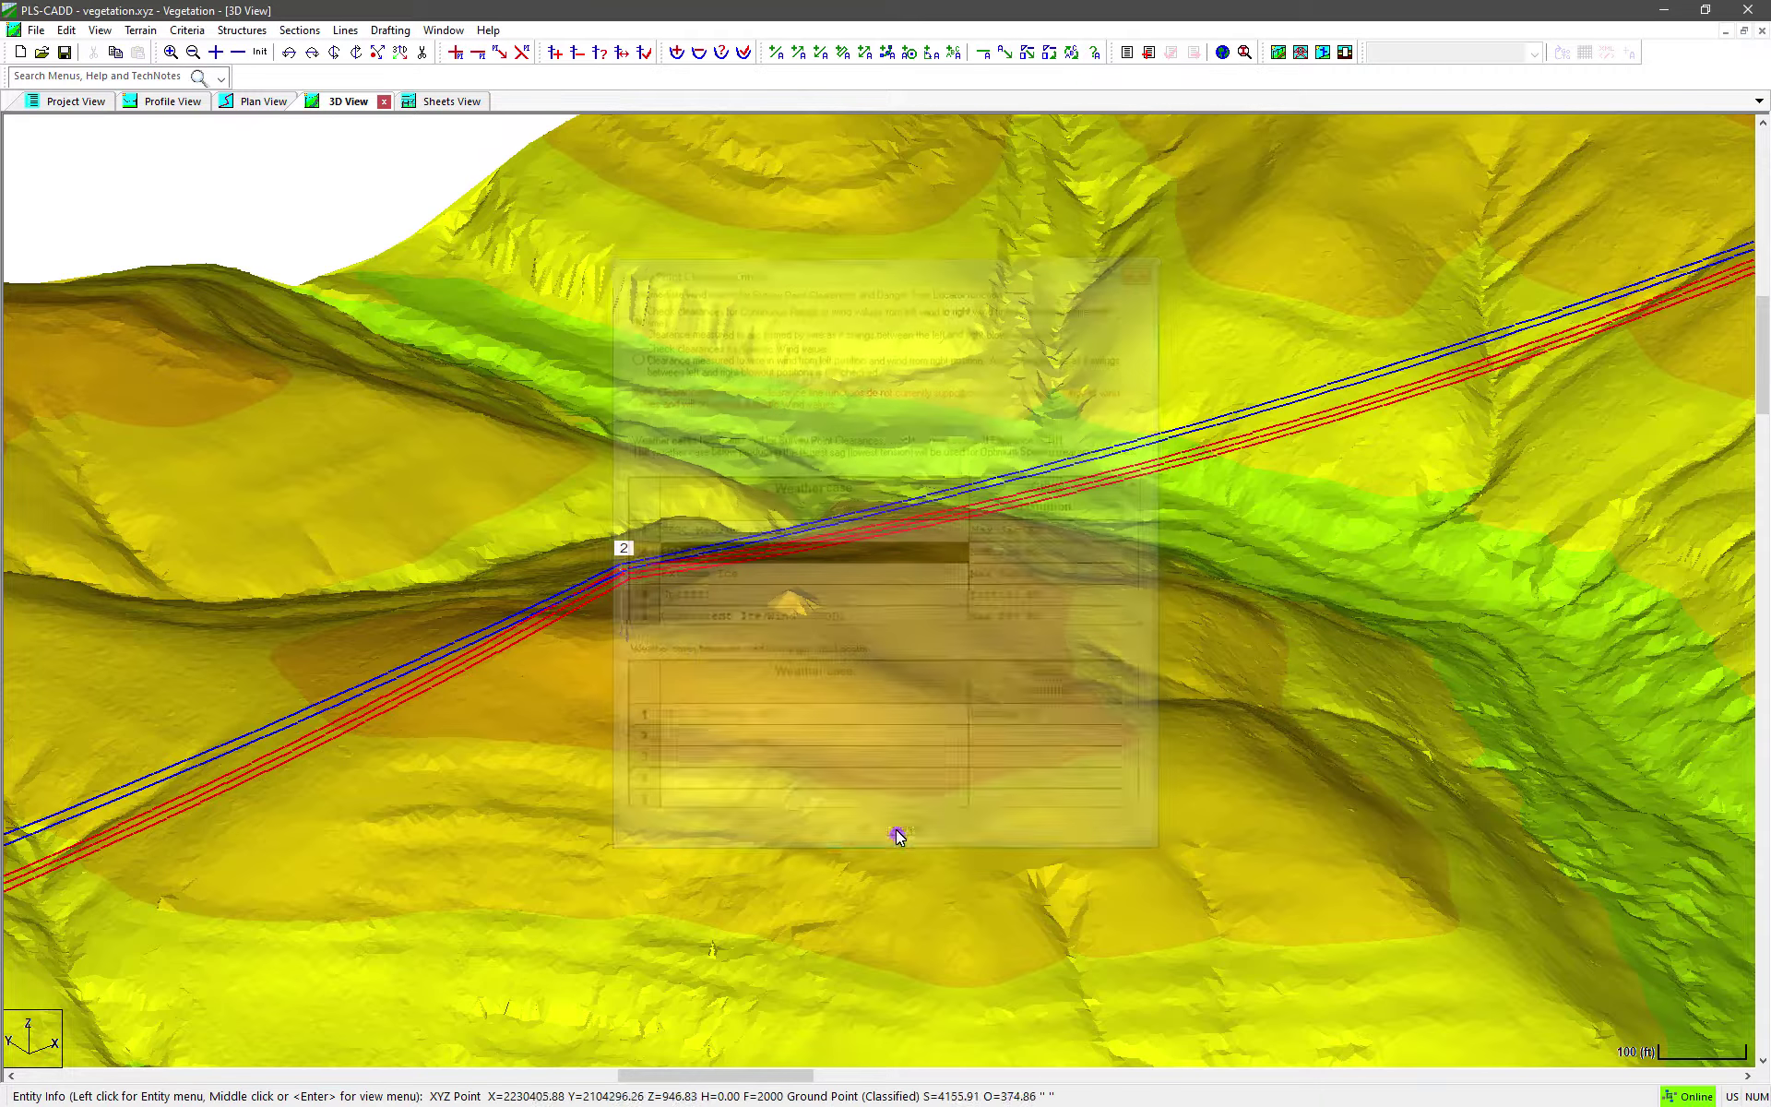
Create a new clearance TIN for structures 2 to 3 using criteria weather cases, minimum radial clearance not necessarily perpendicular to chord, and a 100 ft horizontal limit.
{"action": "left_click", "coordinate": [140, 29]}
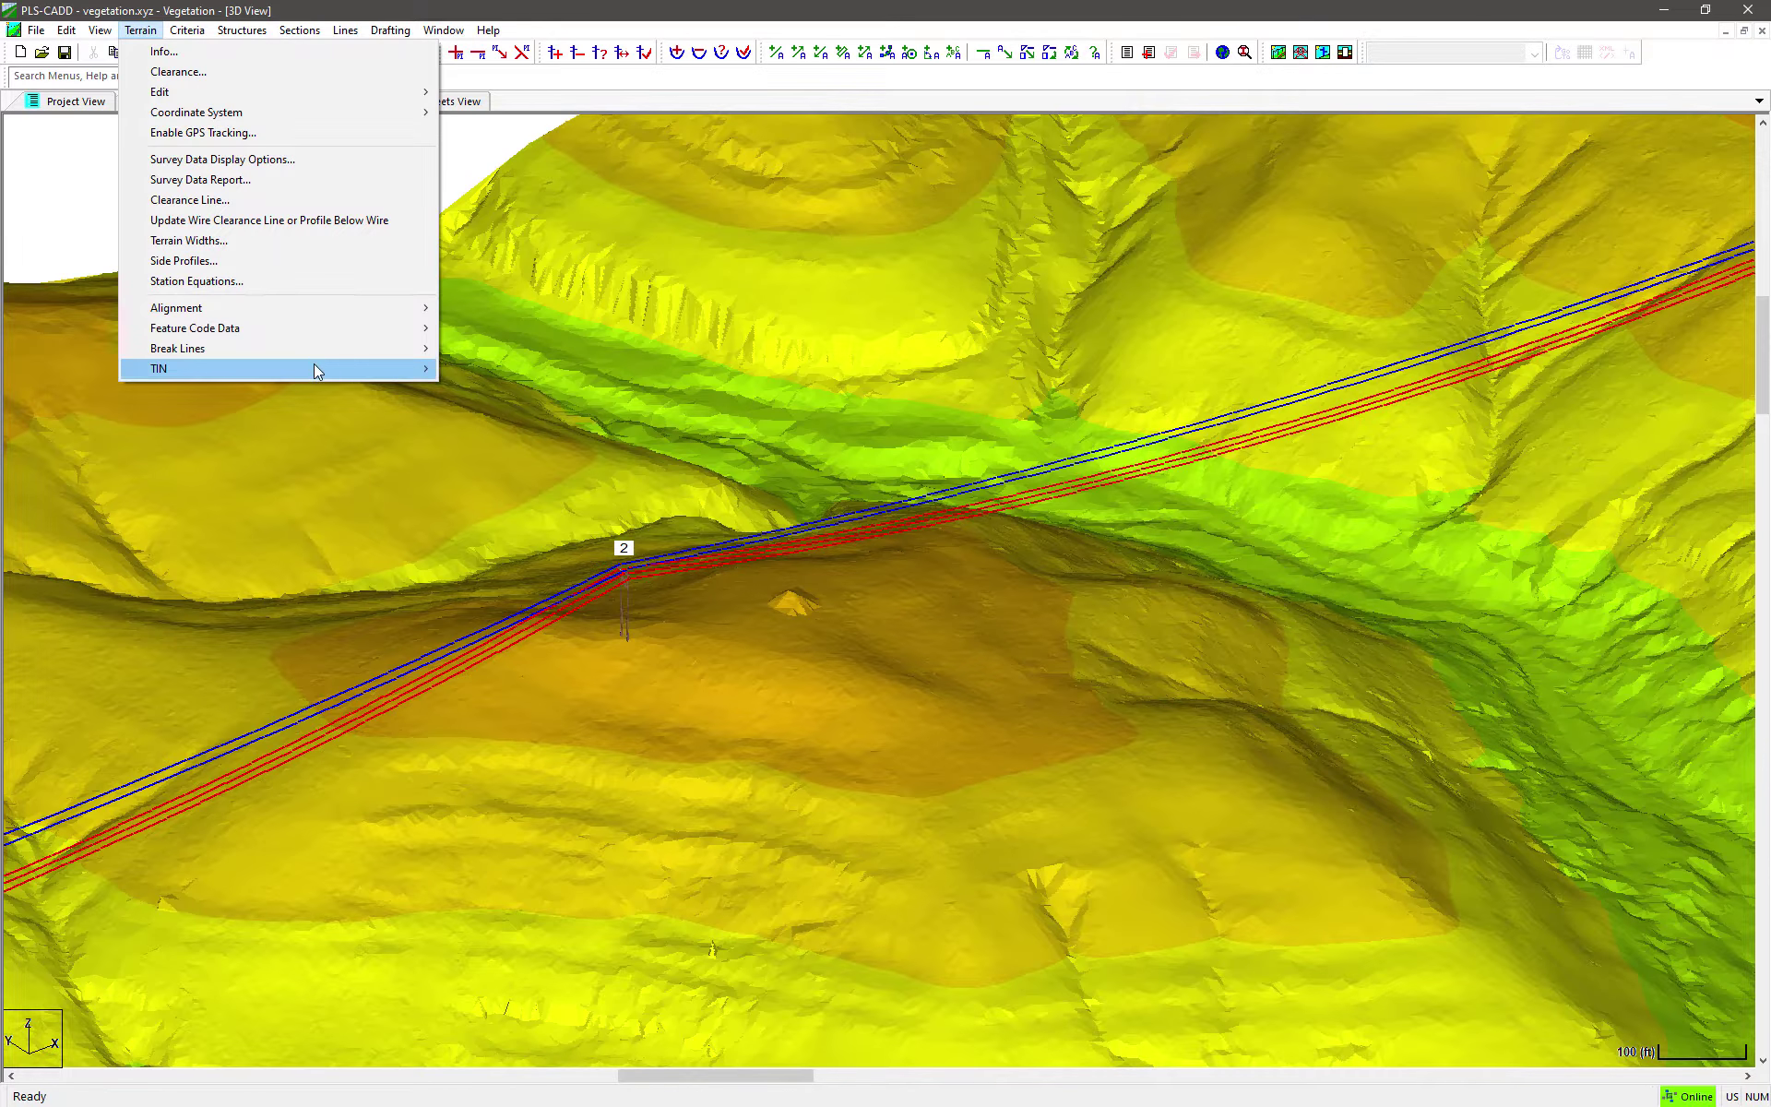
{"action": "mouse_move", "coordinate": [318, 365]}
{"action": "mouse_move", "coordinate": [931, 624]}
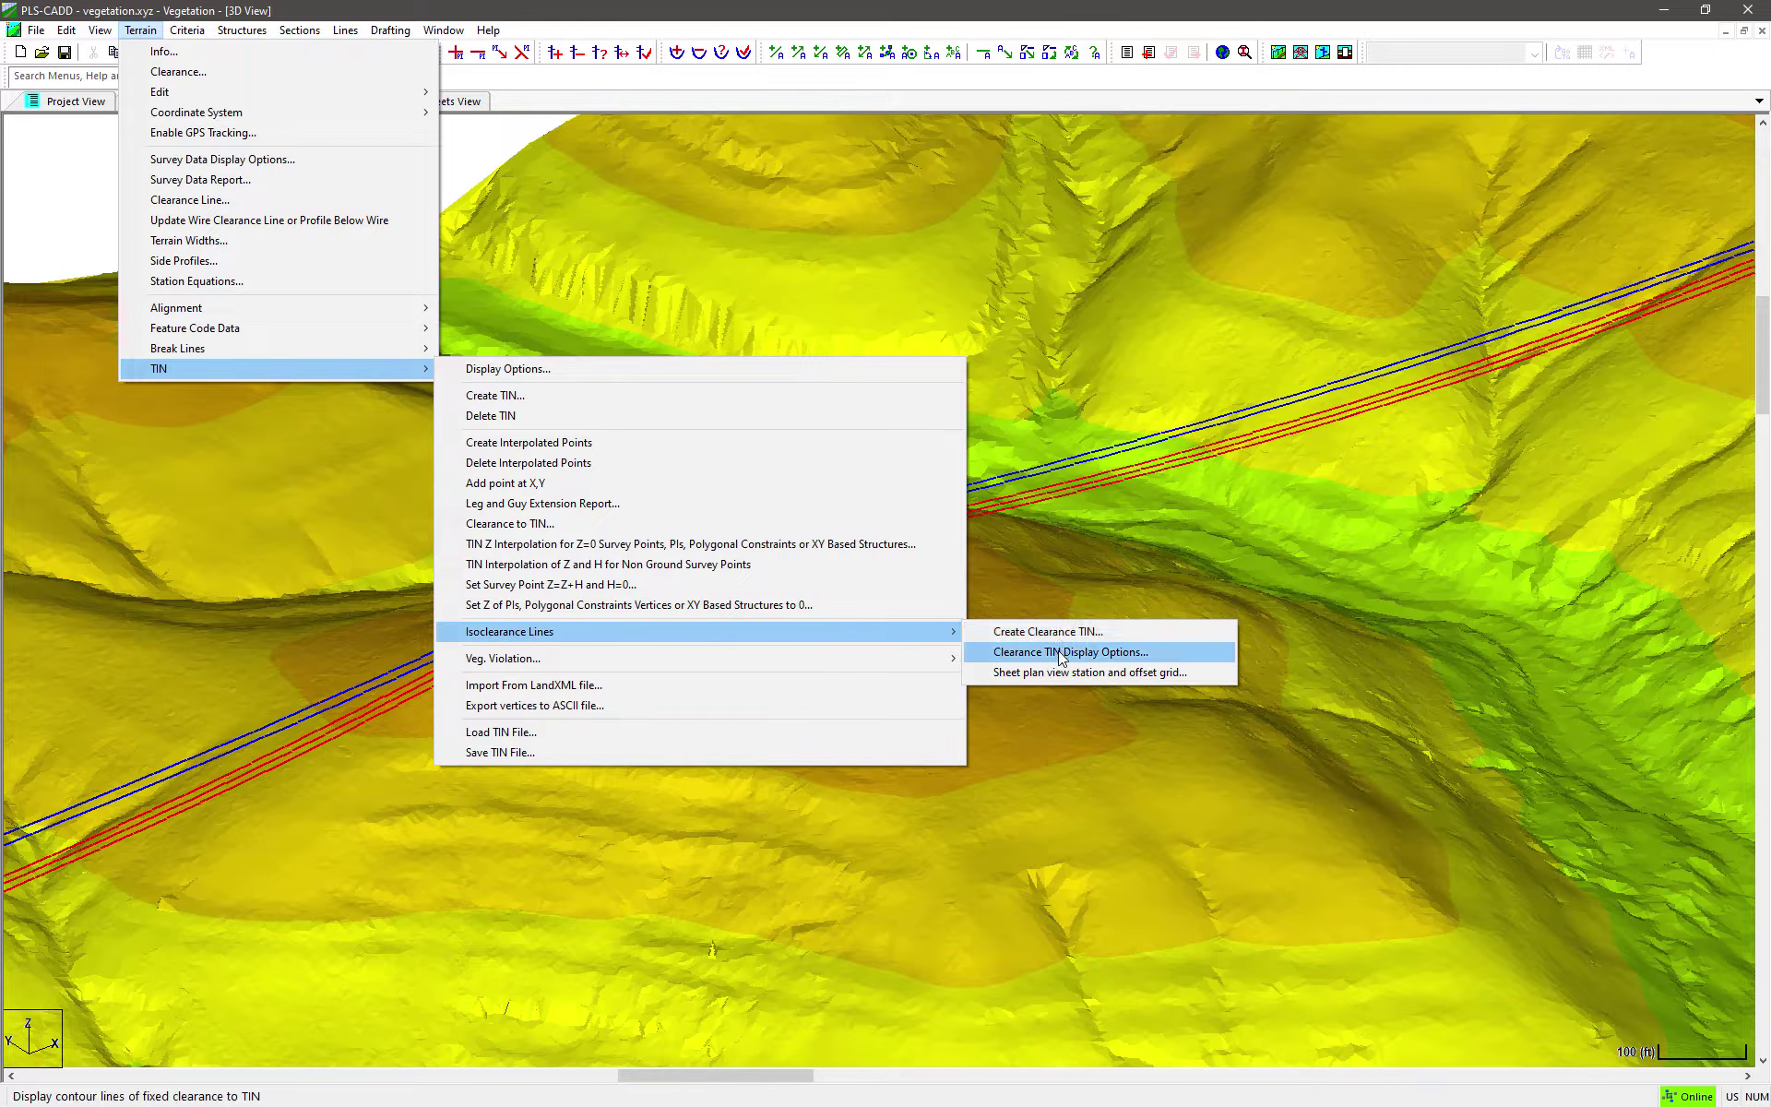
{"action": "left_click", "coordinate": [1050, 633]}
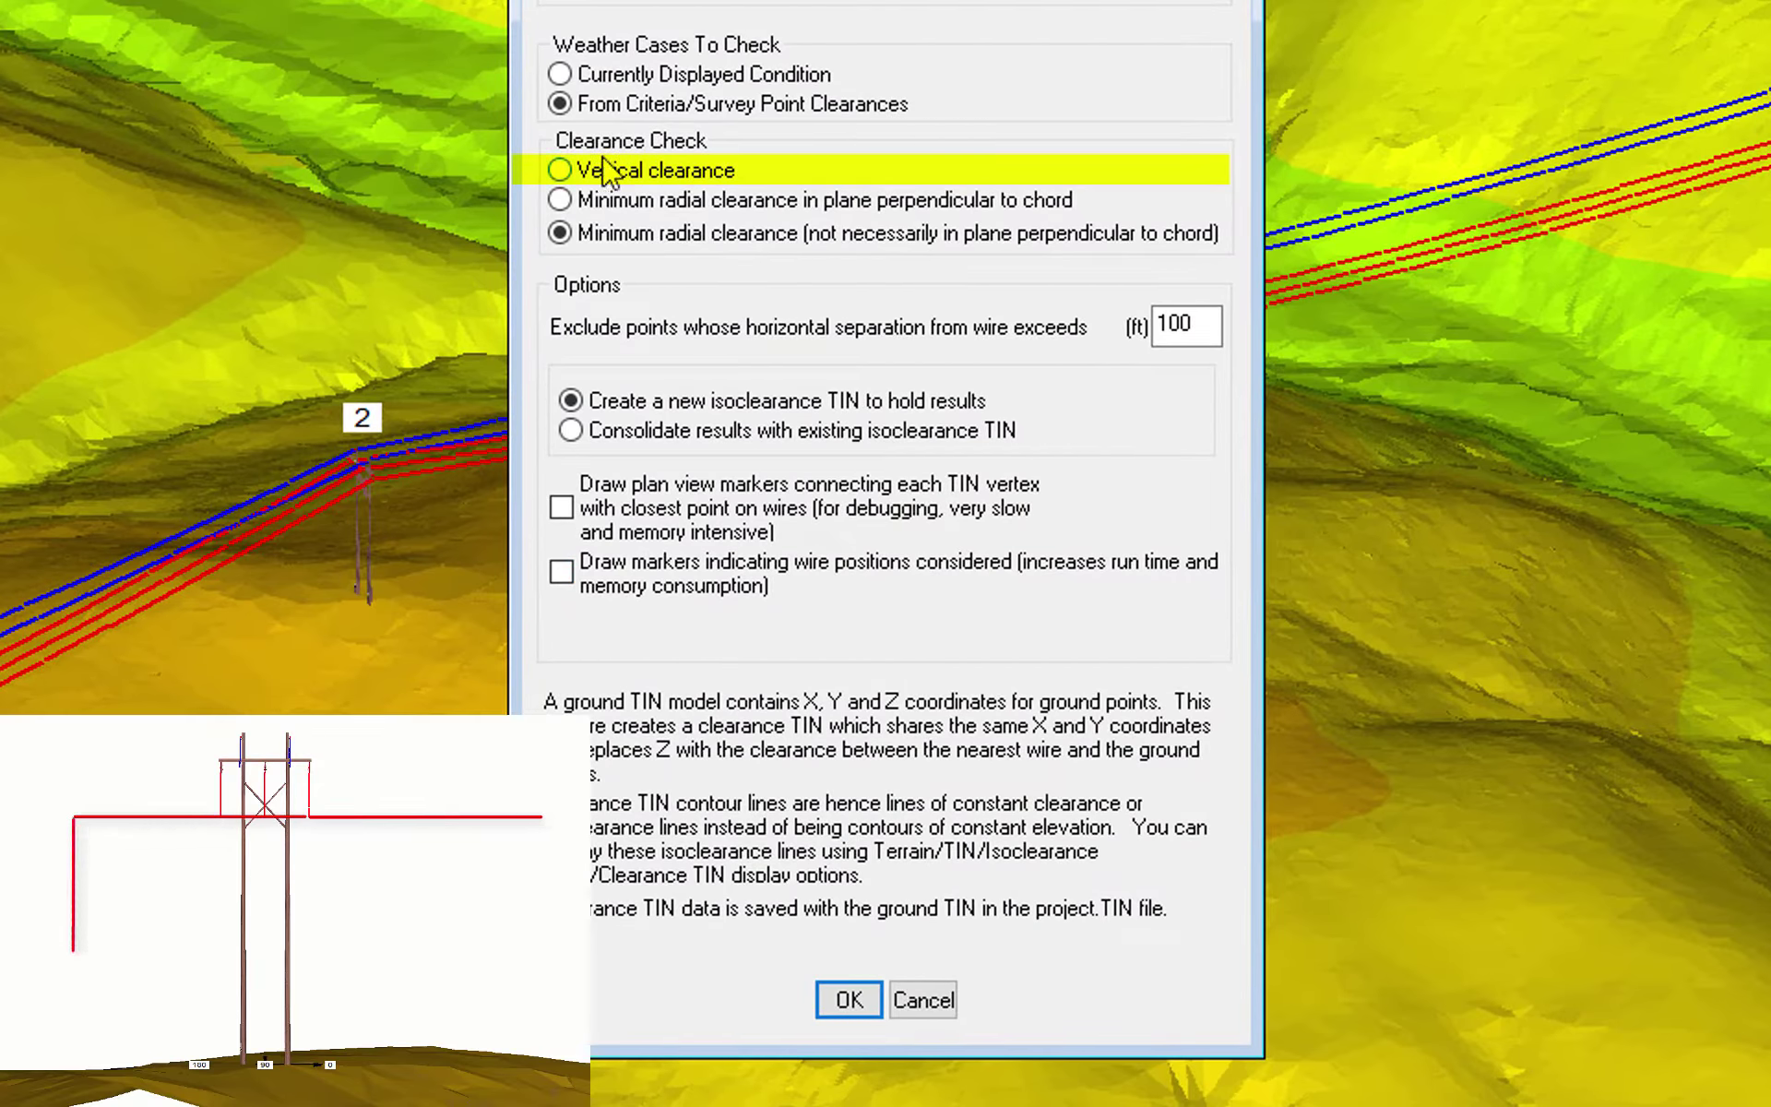
{"action": "left_click", "coordinate": [595, 174]}
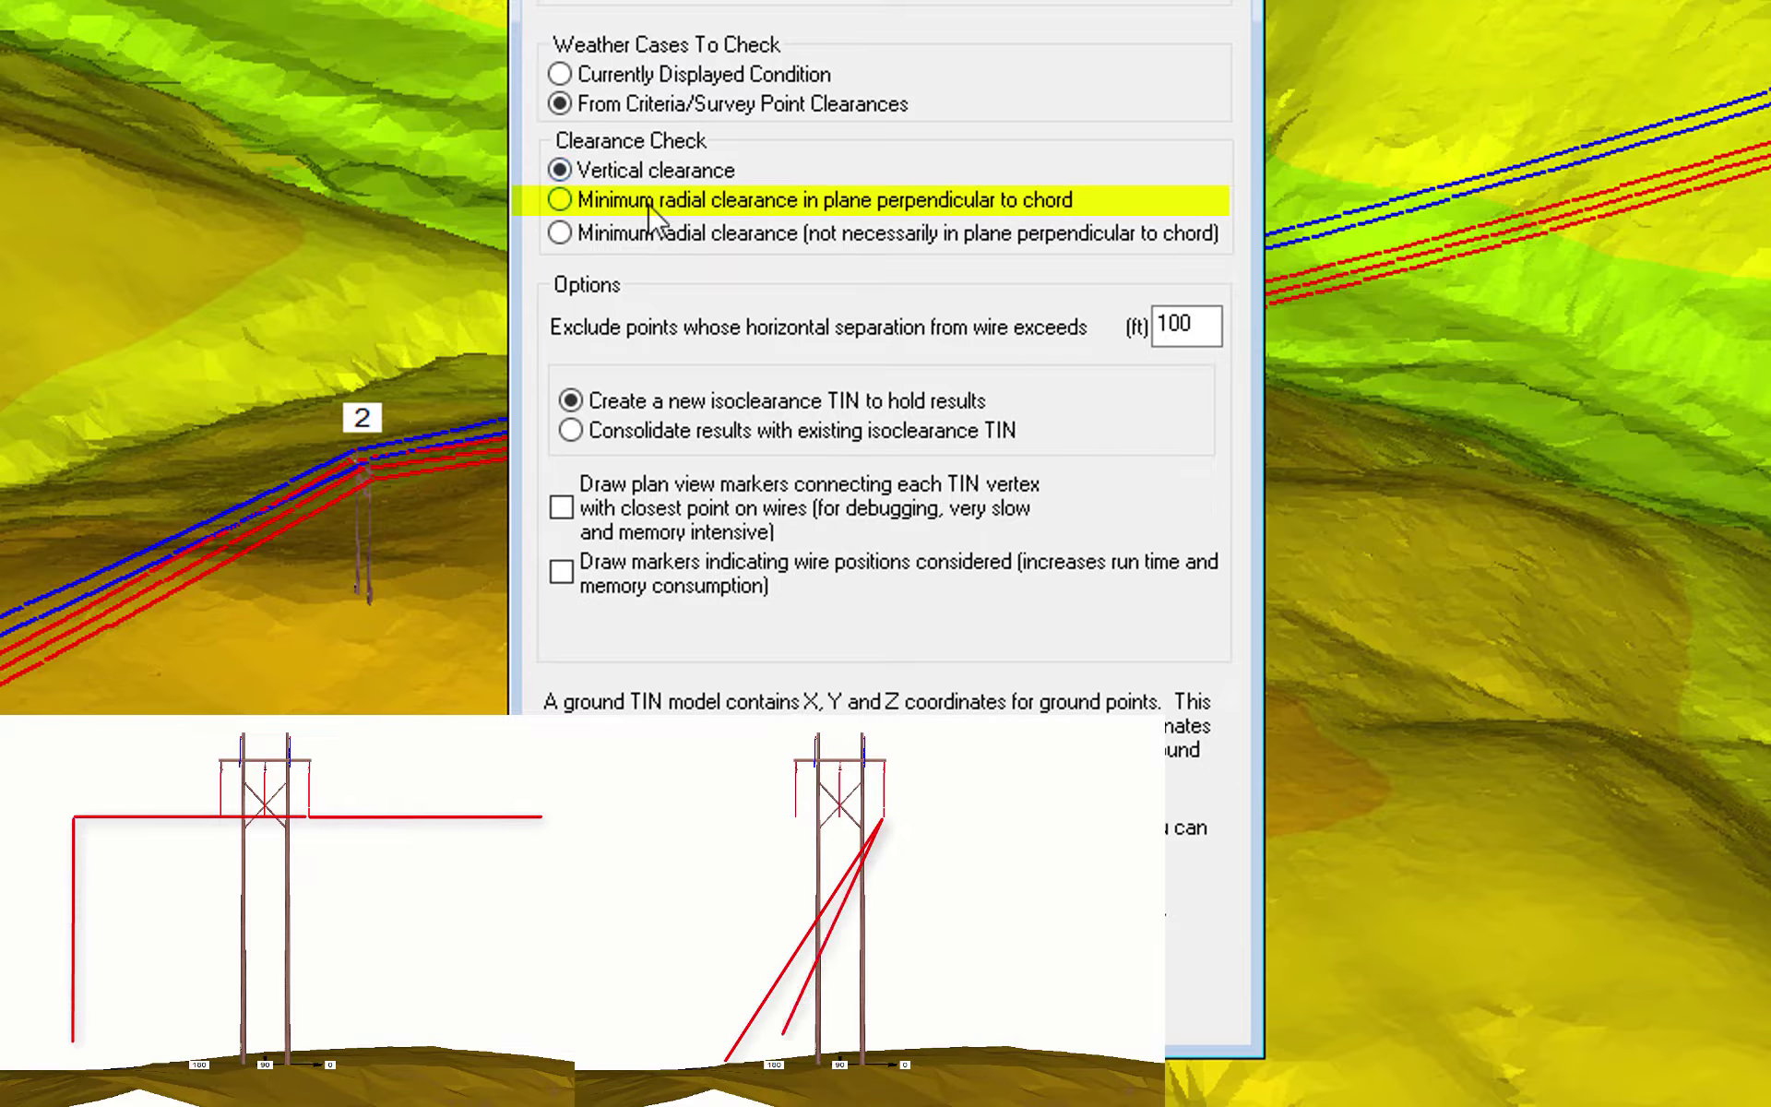
{"action": "left_click", "coordinate": [659, 200]}
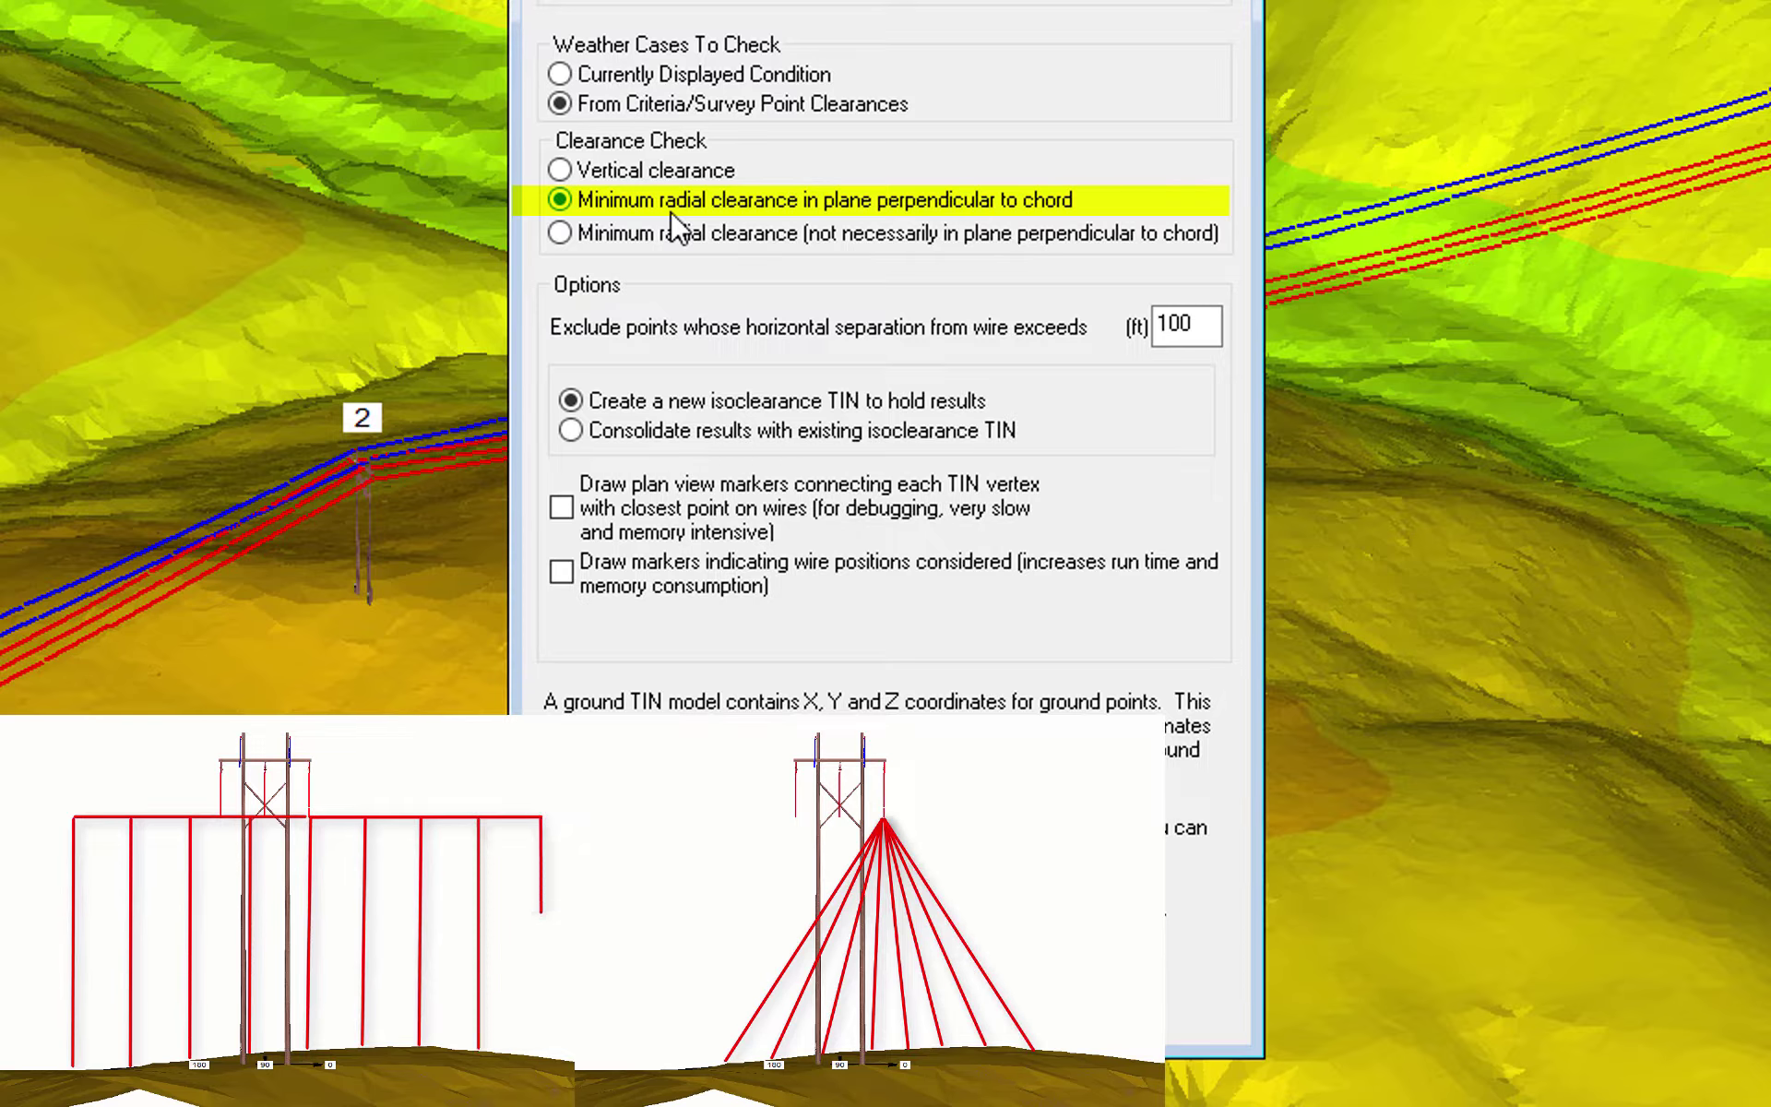
{"action": "left_click", "coordinate": [663, 232]}
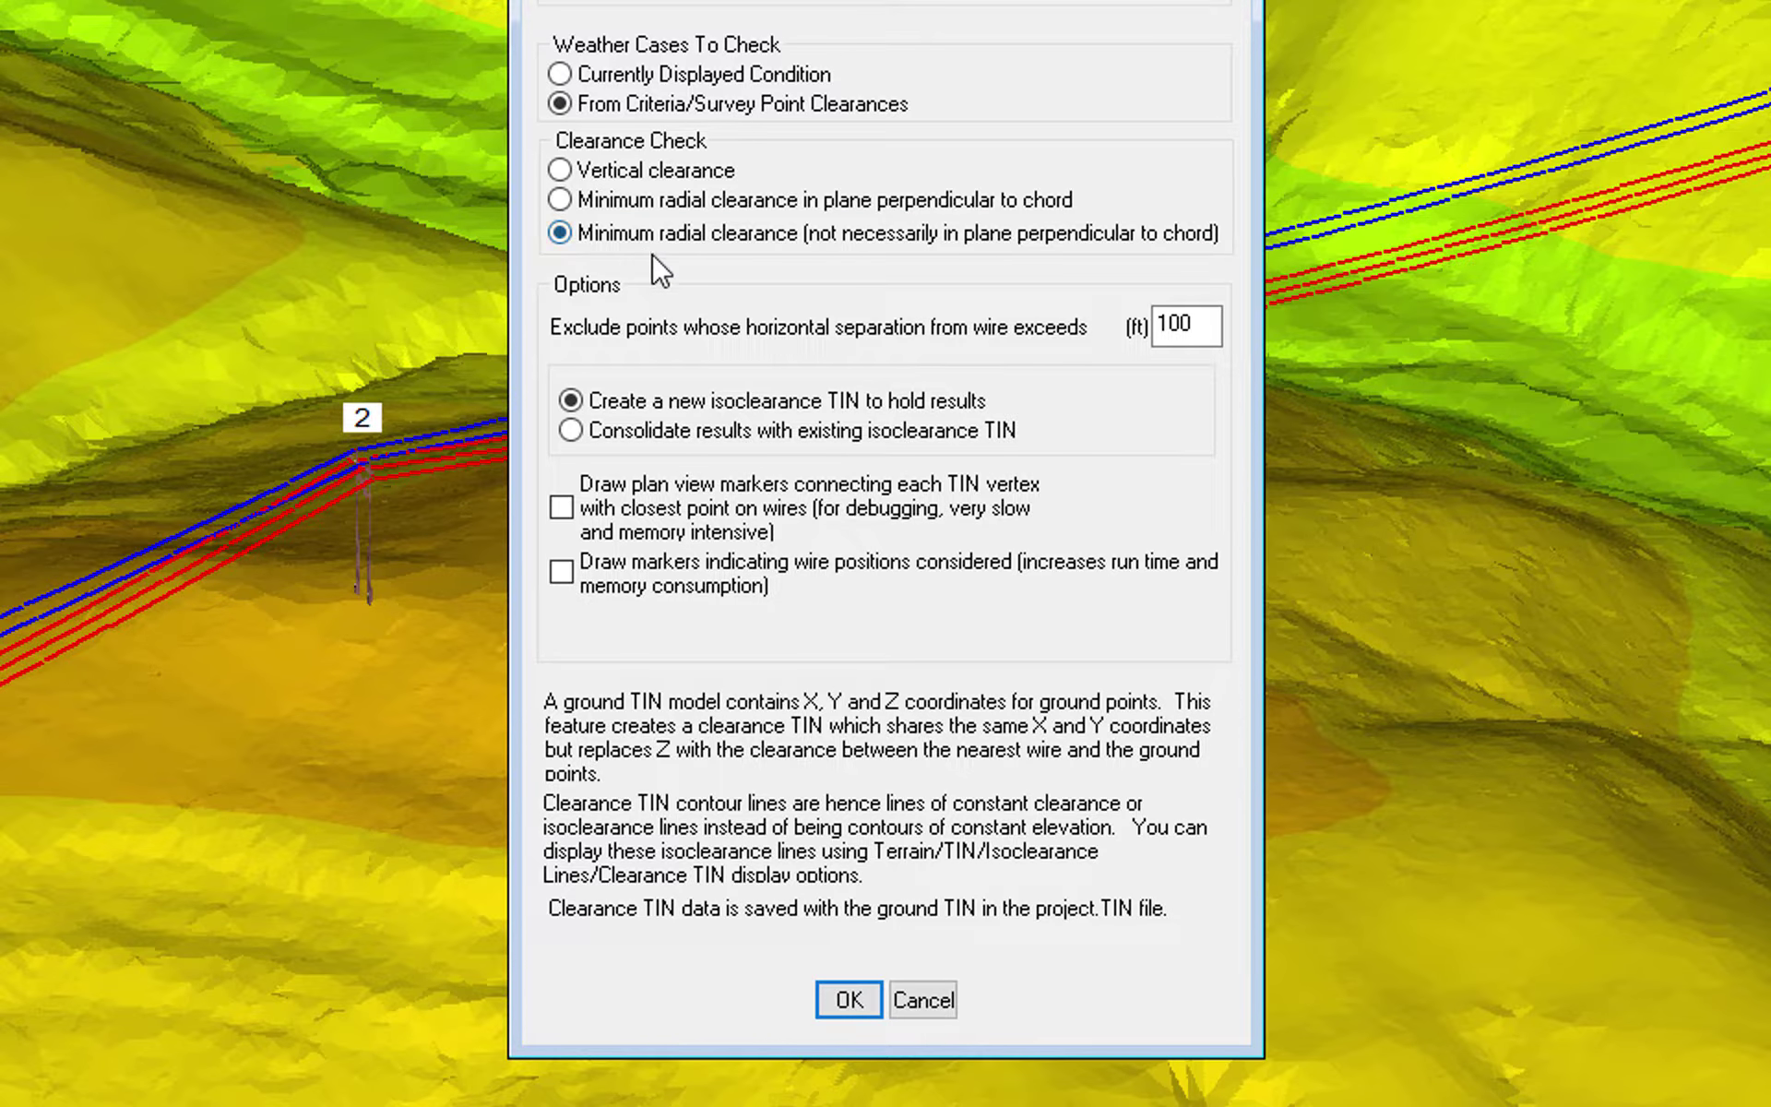
{"action": "left_click_drag", "start_coordinate": [1220, 325], "coordinate": [1086, 334]}
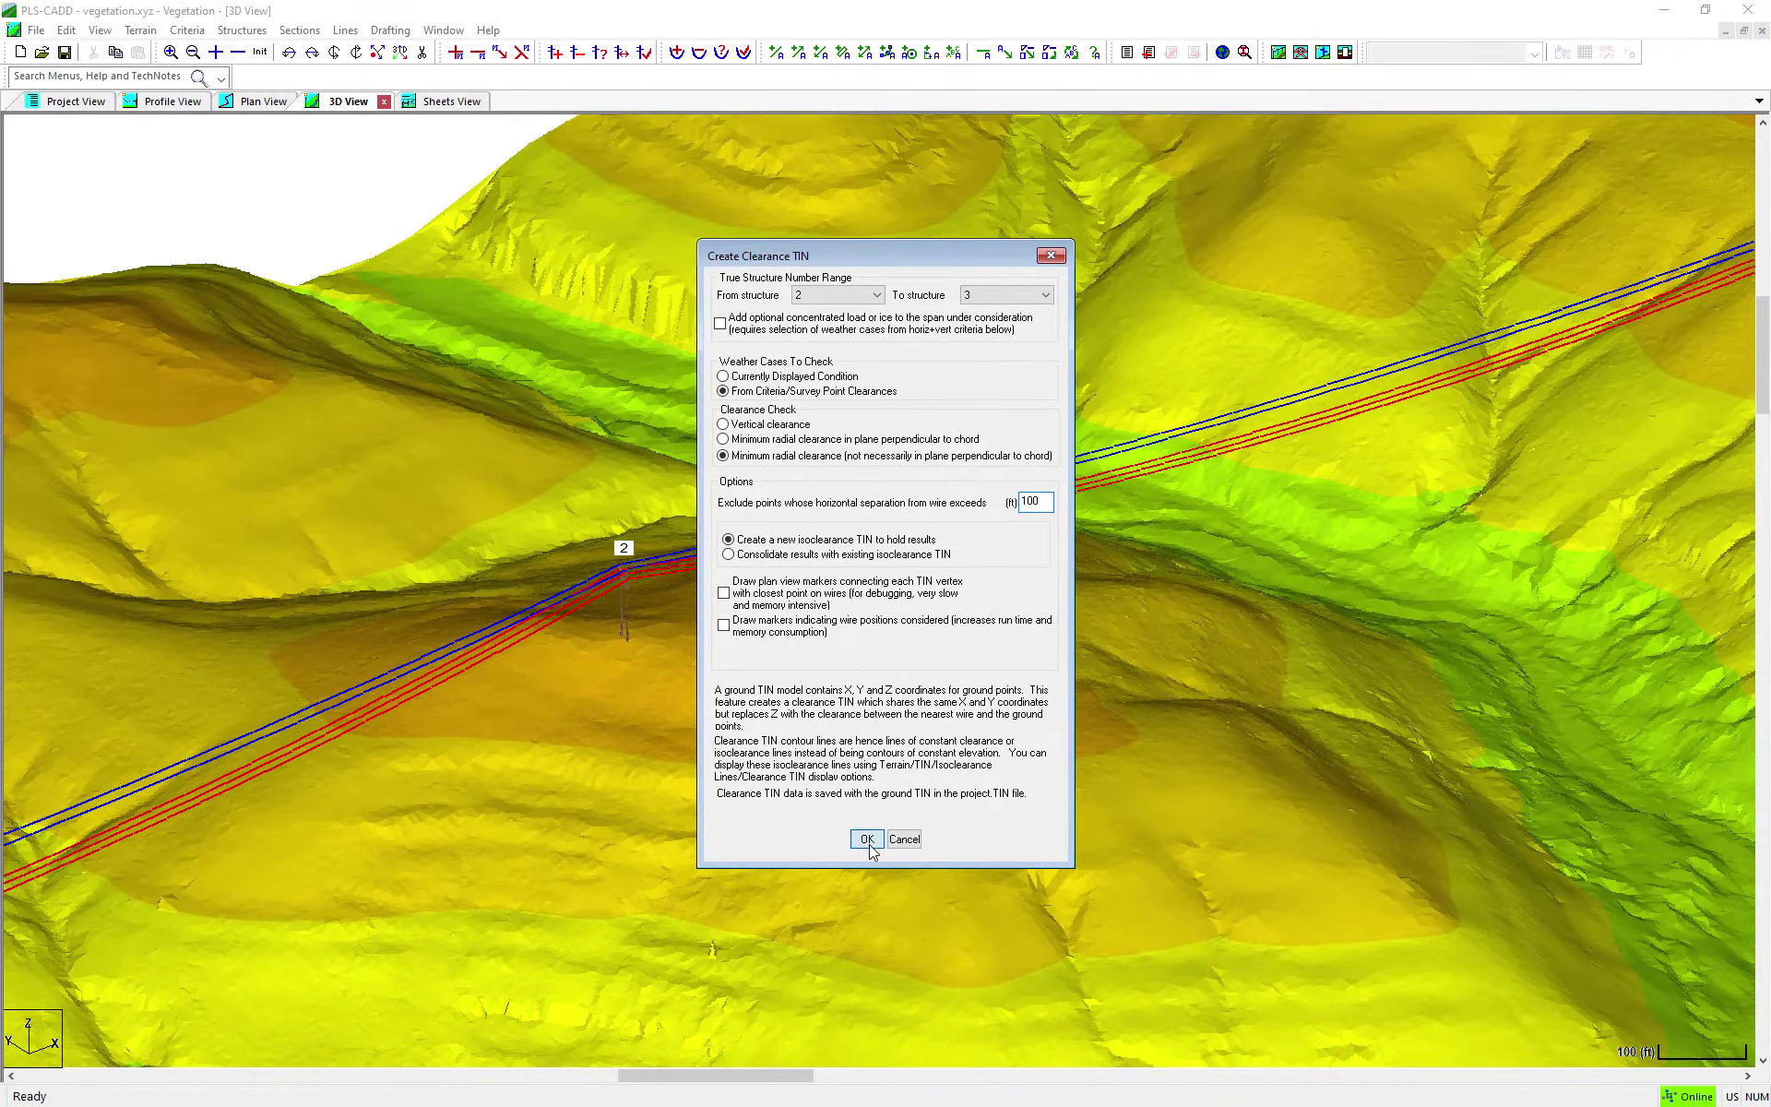
{"action": "left_click", "coordinate": [866, 838]}
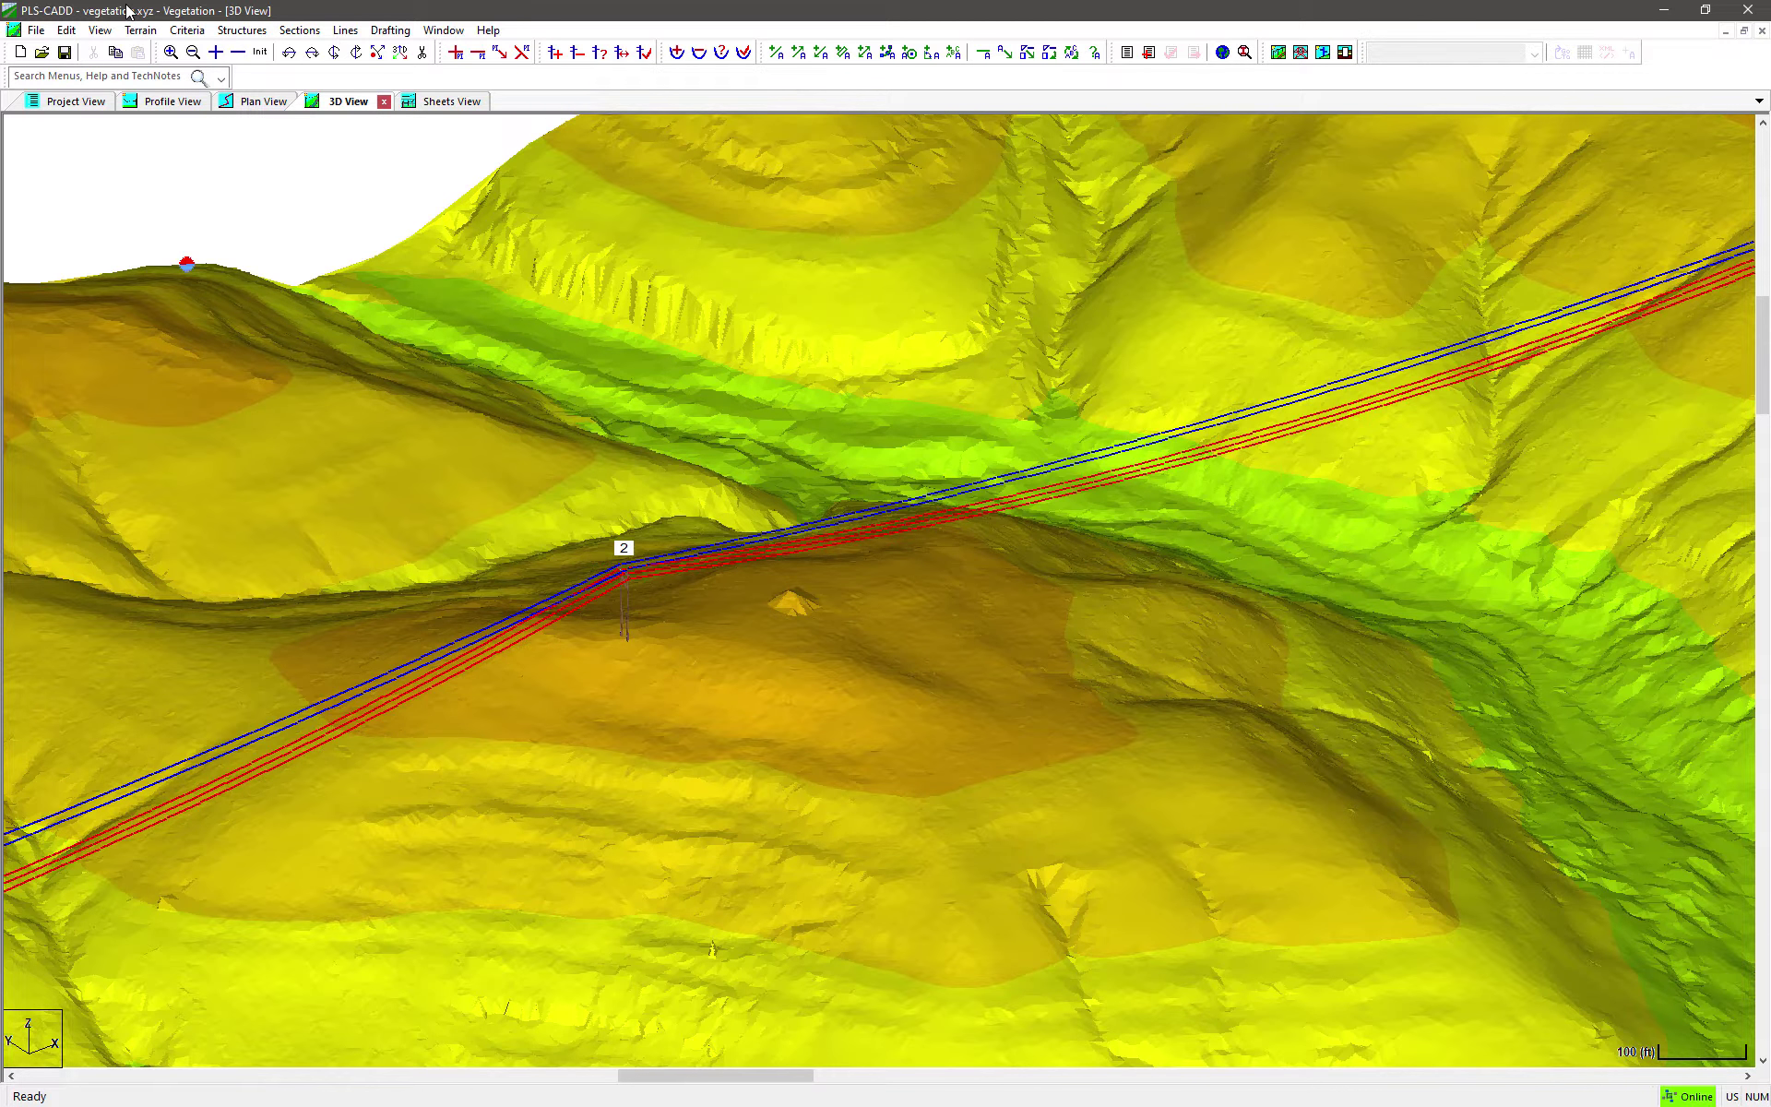
Show the clearance TIN's contour lines with a 2 ft line interval, 10 ft label interval and 20 ft station interval for labels.
{"action": "left_click", "coordinate": [140, 31]}
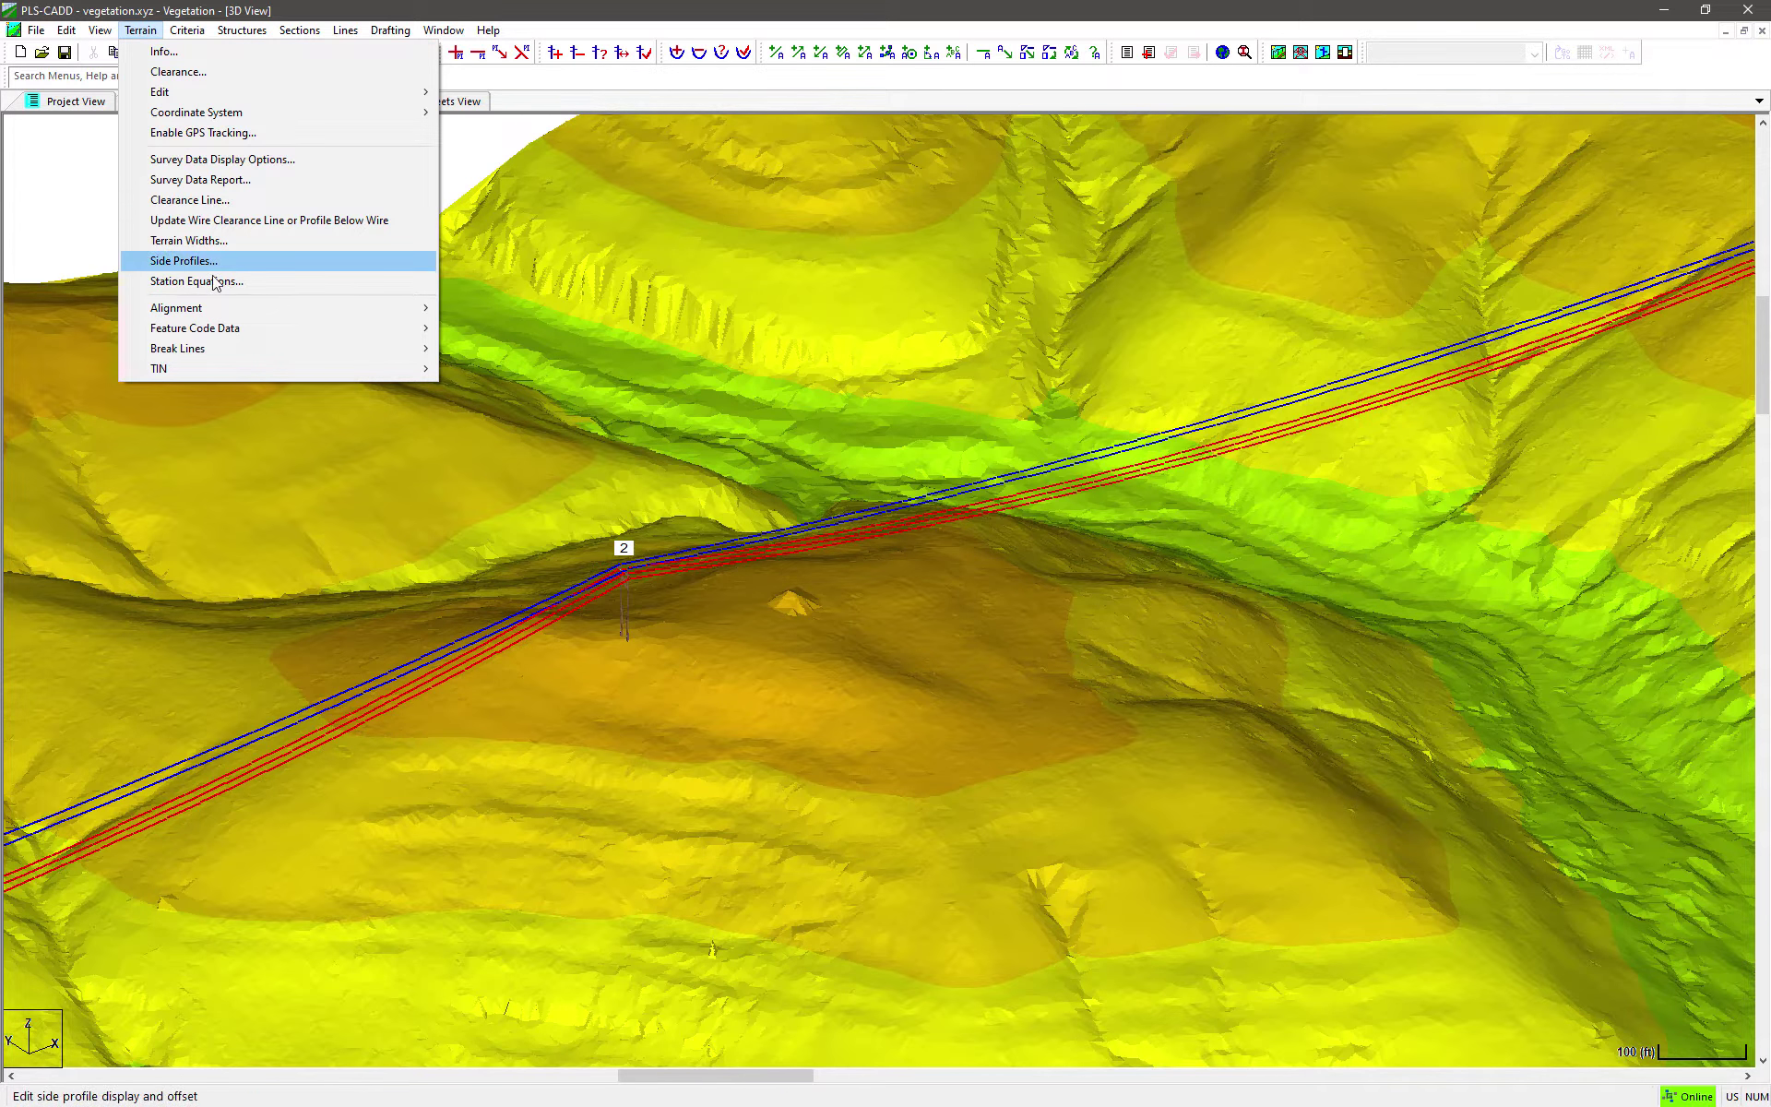
{"action": "mouse_move", "coordinate": [270, 365]}
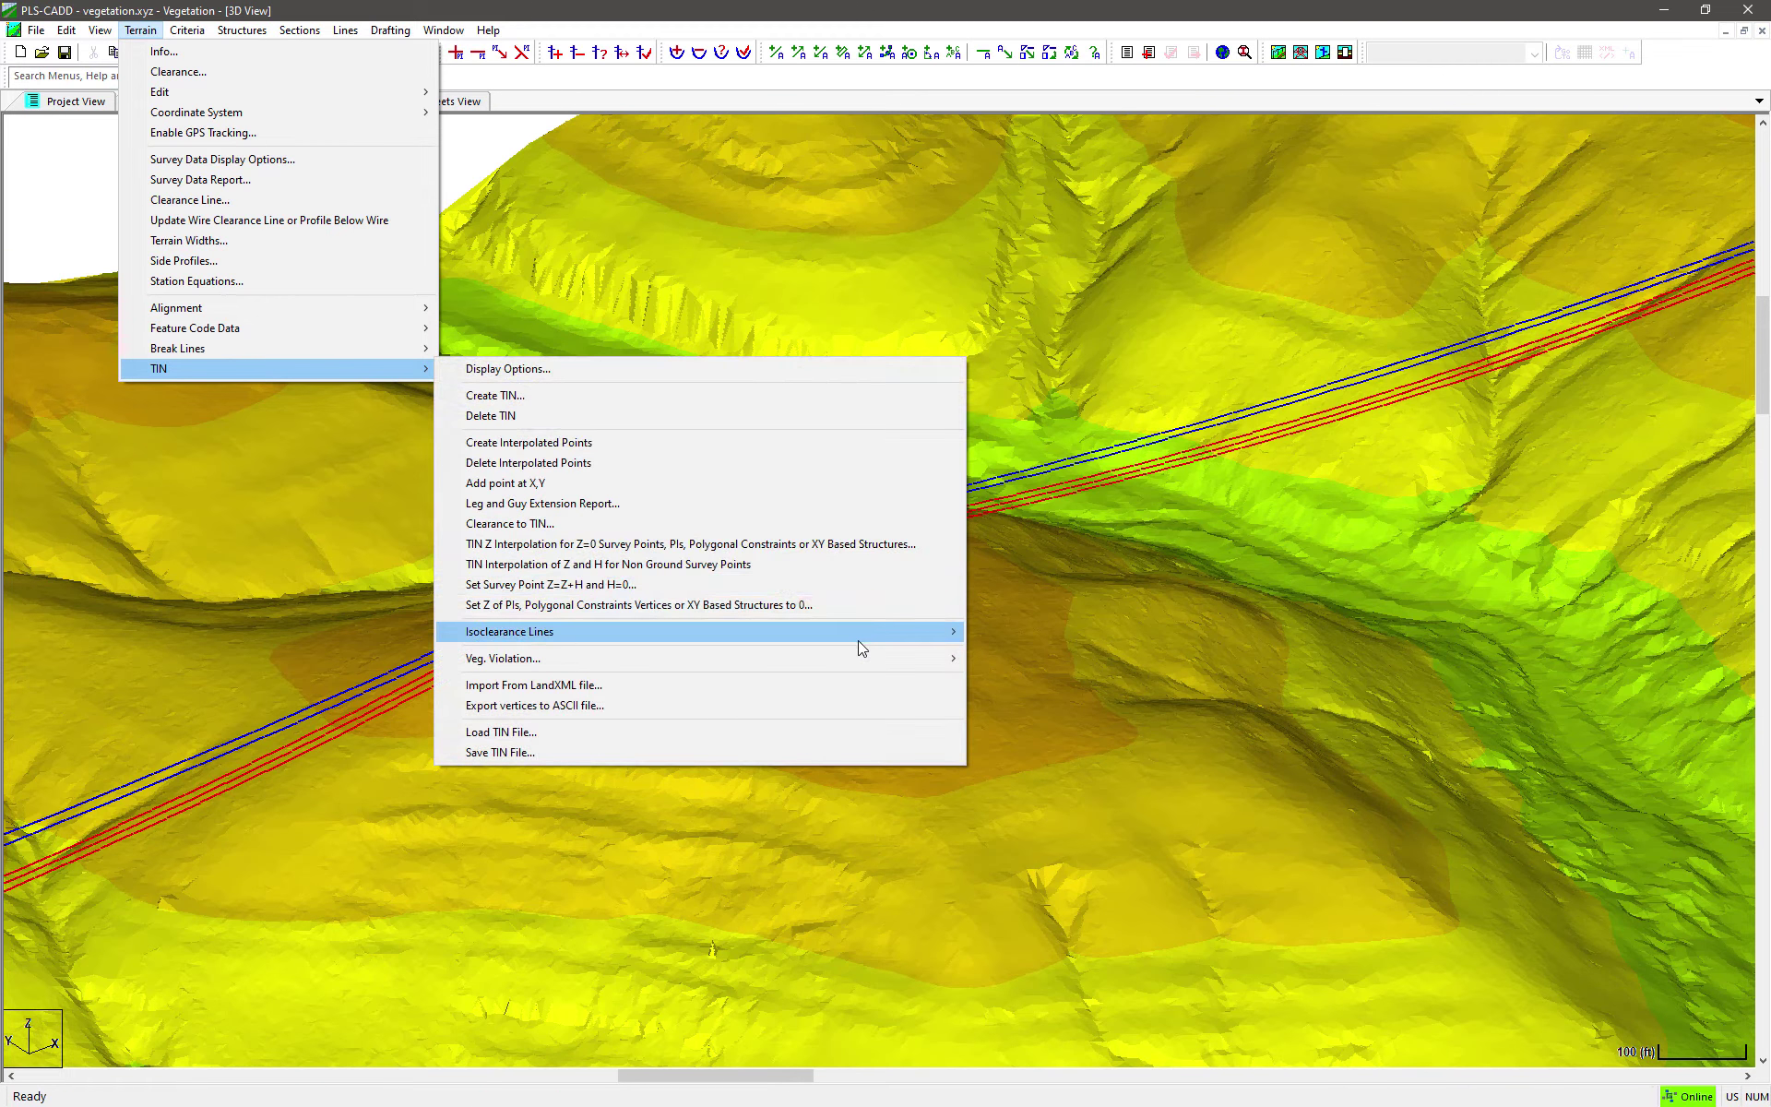
{"action": "mouse_move", "coordinate": [858, 640]}
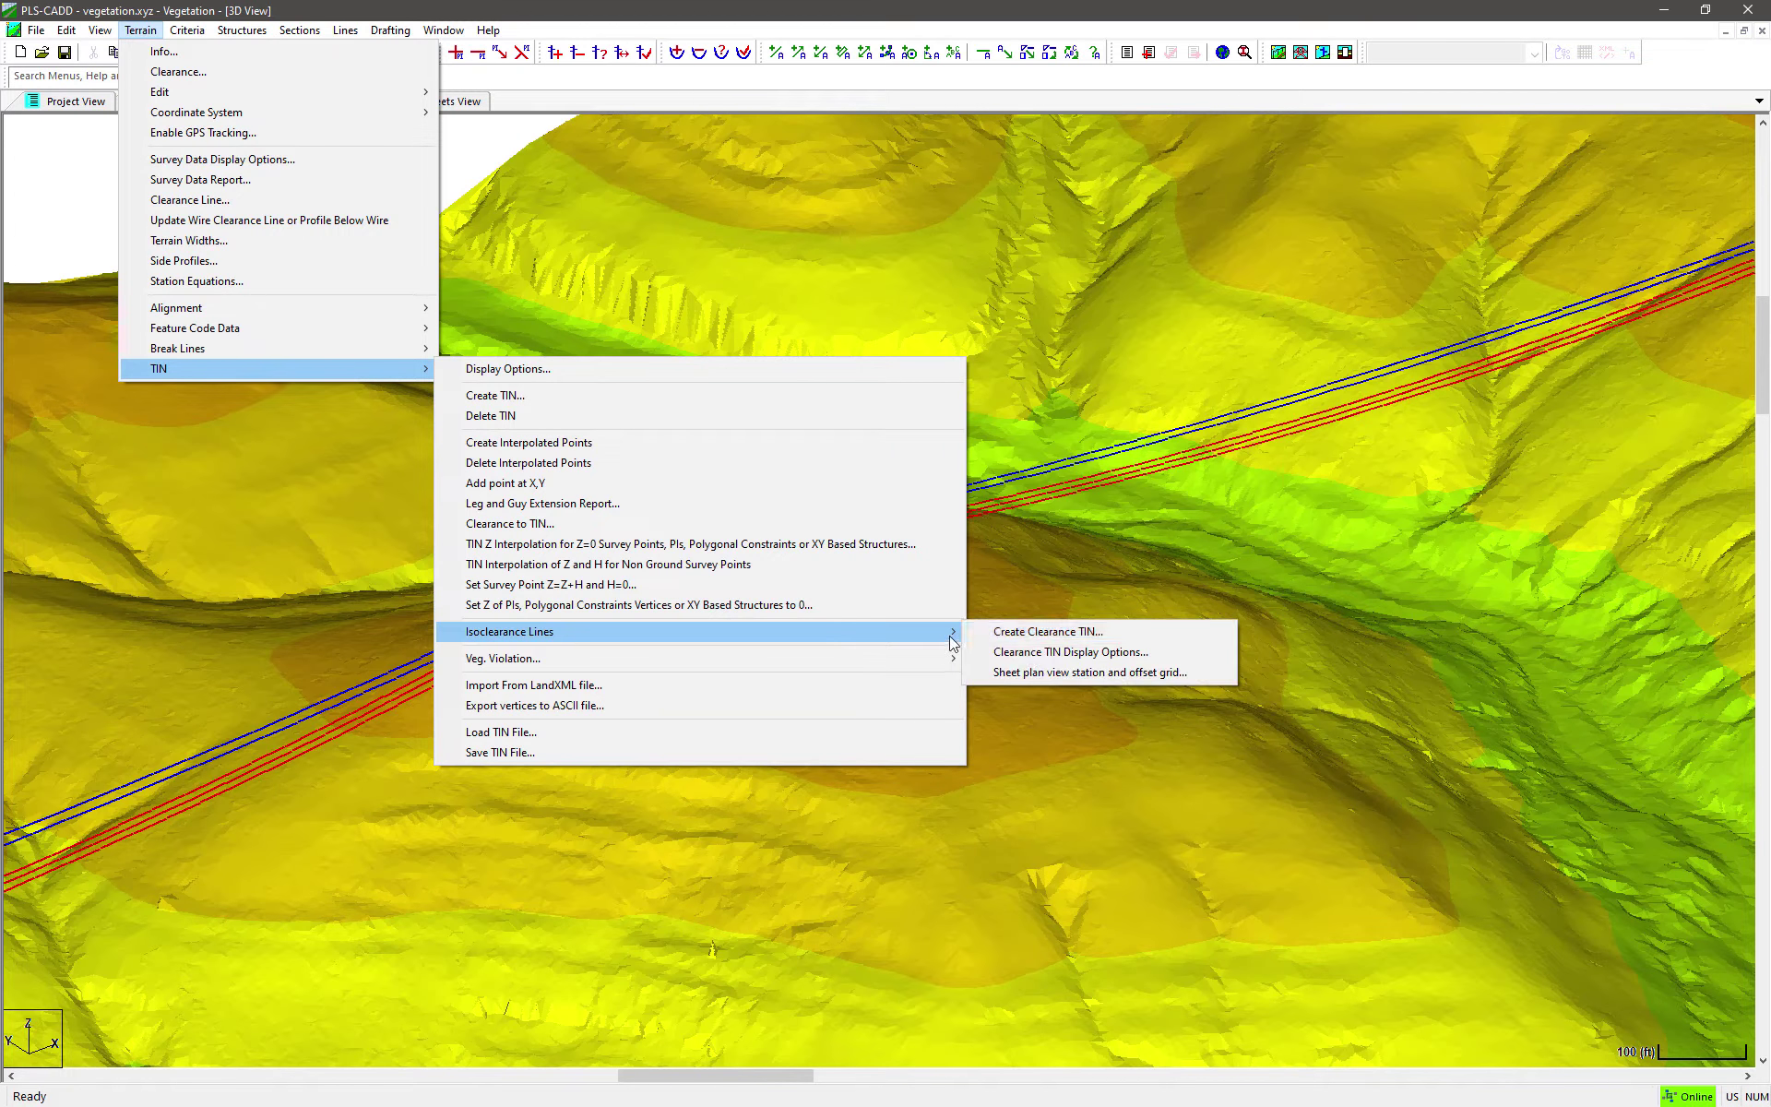
{"action": "left_click", "coordinate": [1033, 652]}
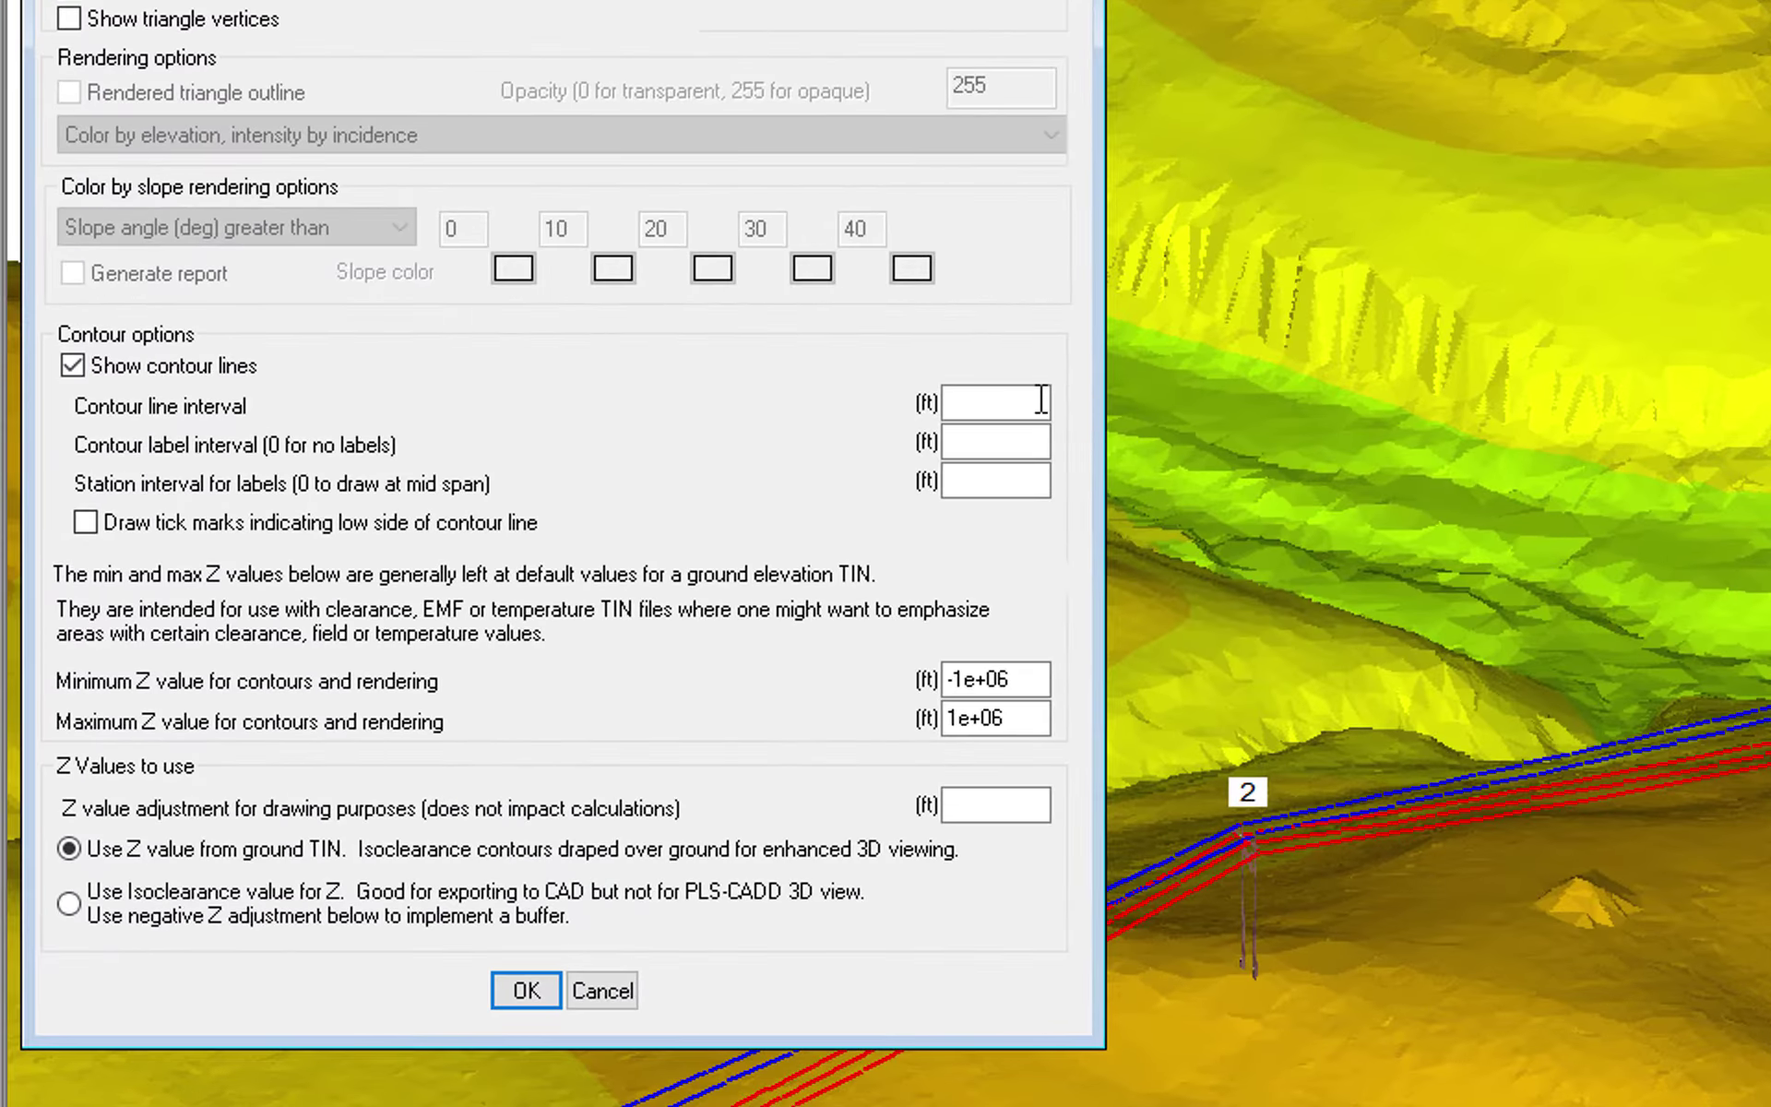
{"action": "left_click", "coordinate": [658, 367]}
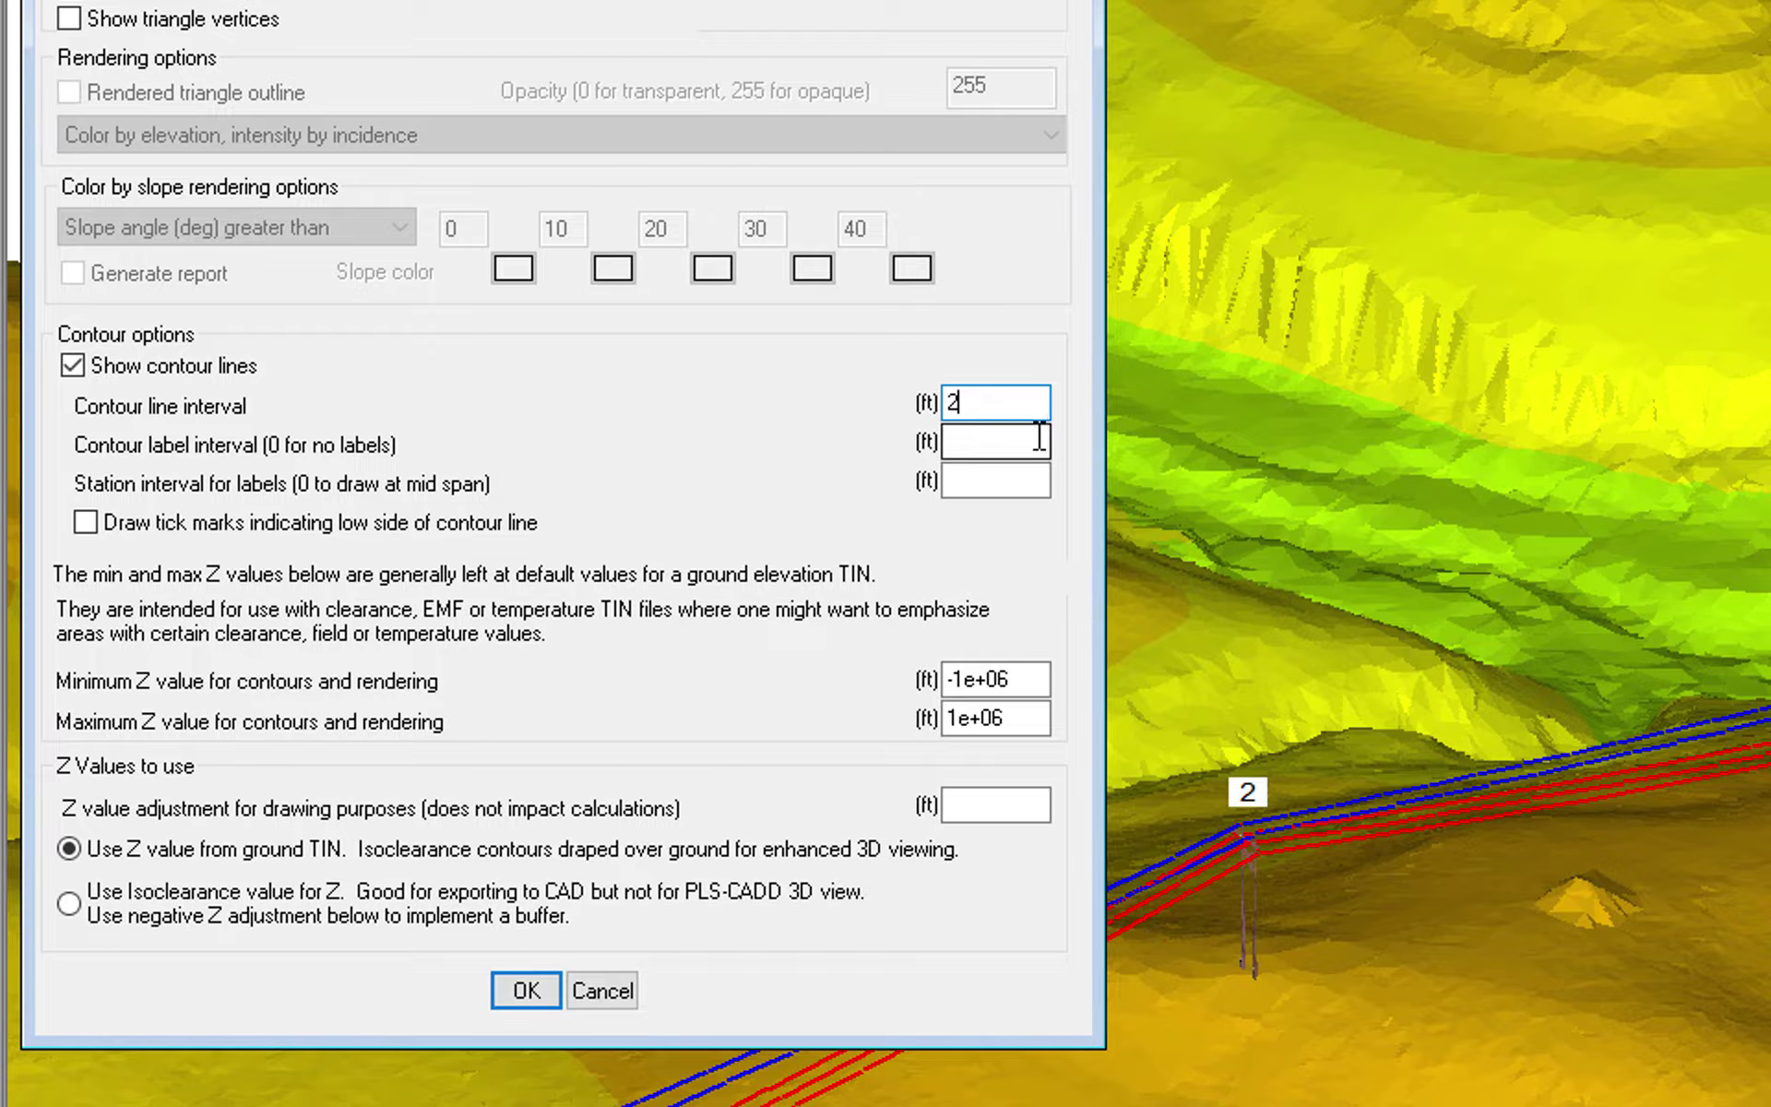
{"action": "left_click", "coordinate": [1006, 436]}
{"action": "type", "text": "10"}
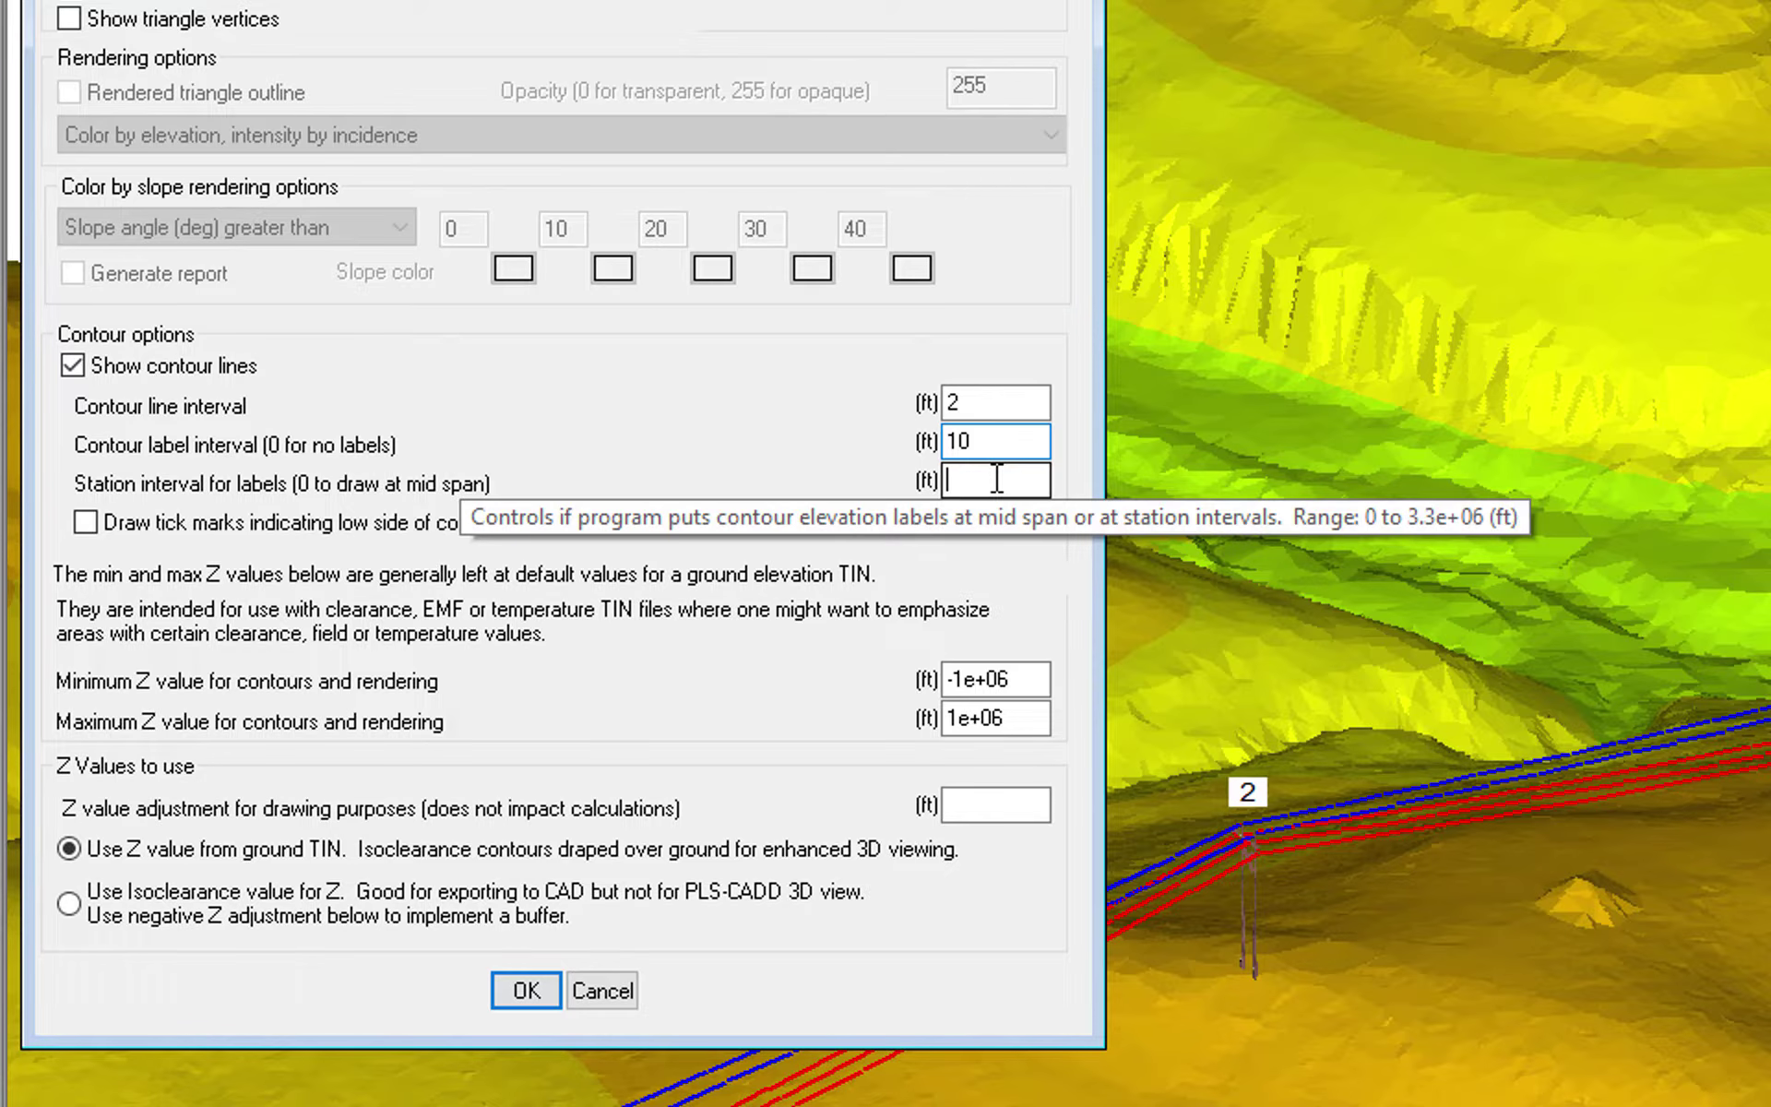
{"action": "left_click", "coordinate": [996, 479]}
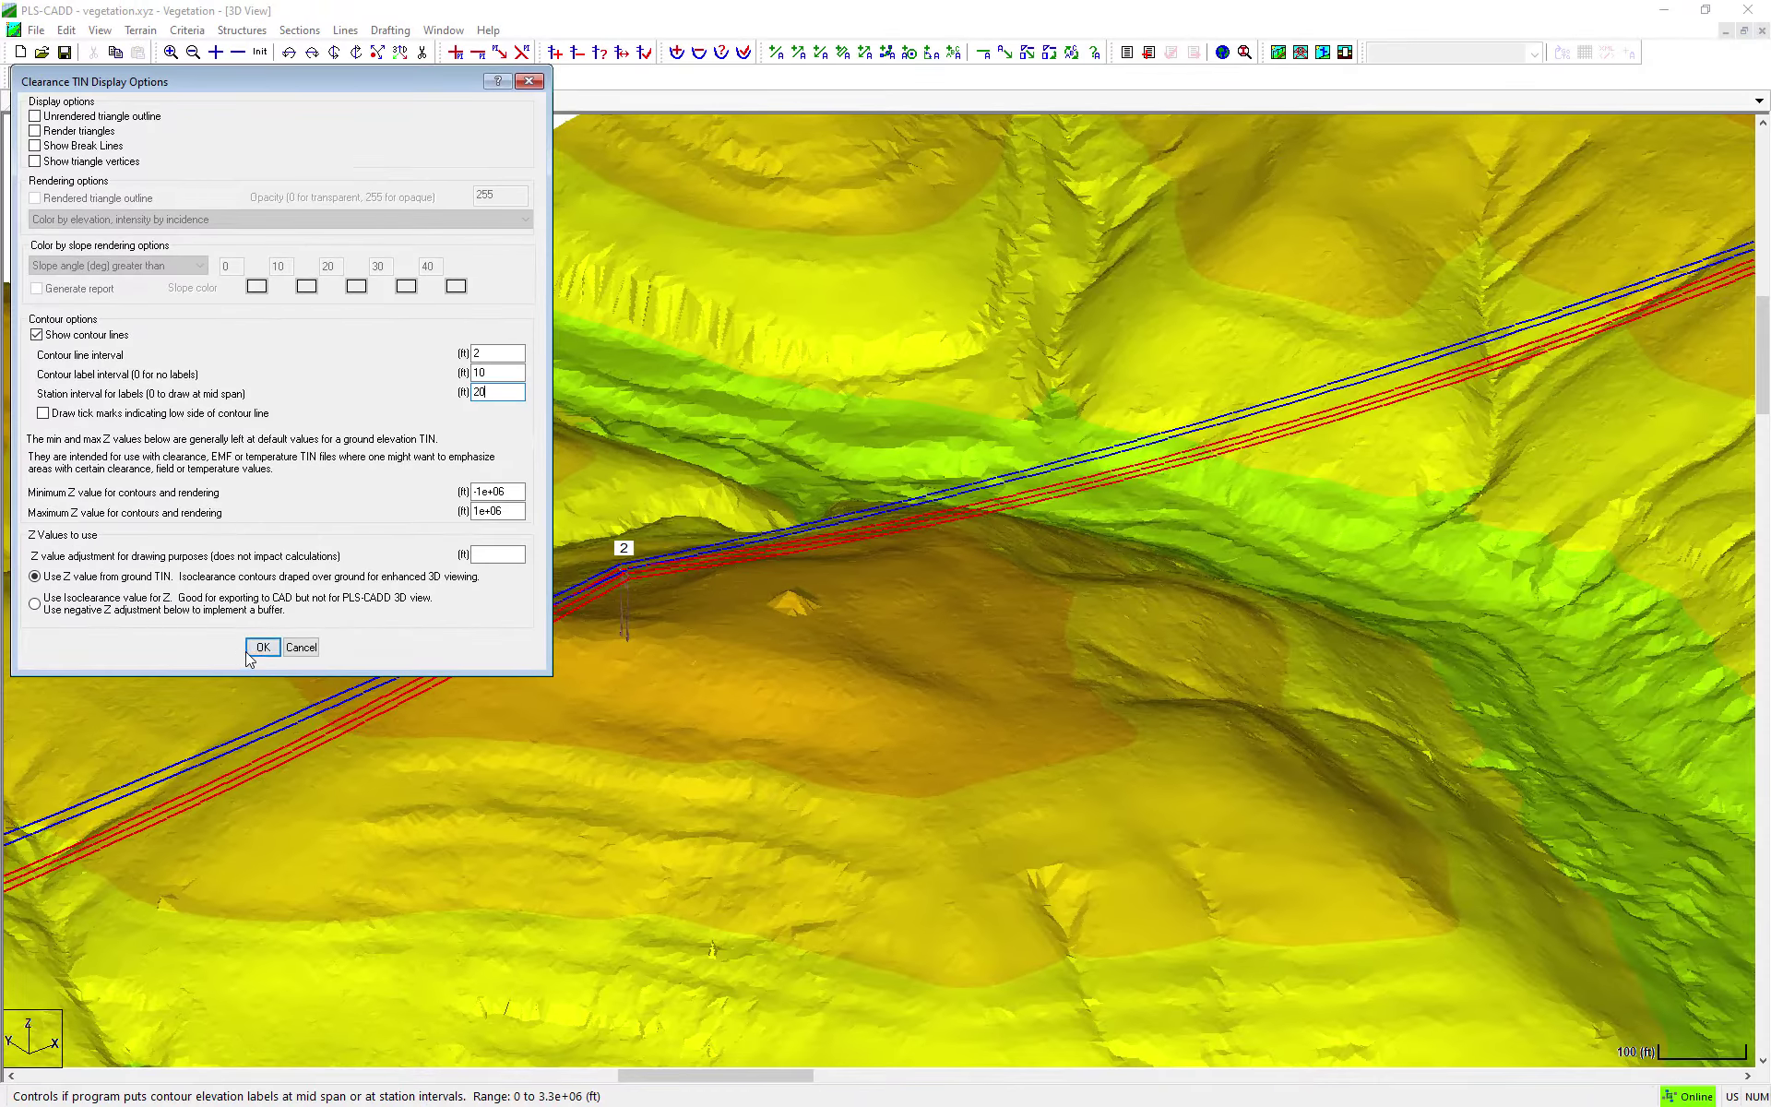
{"action": "left_click", "coordinate": [258, 649]}
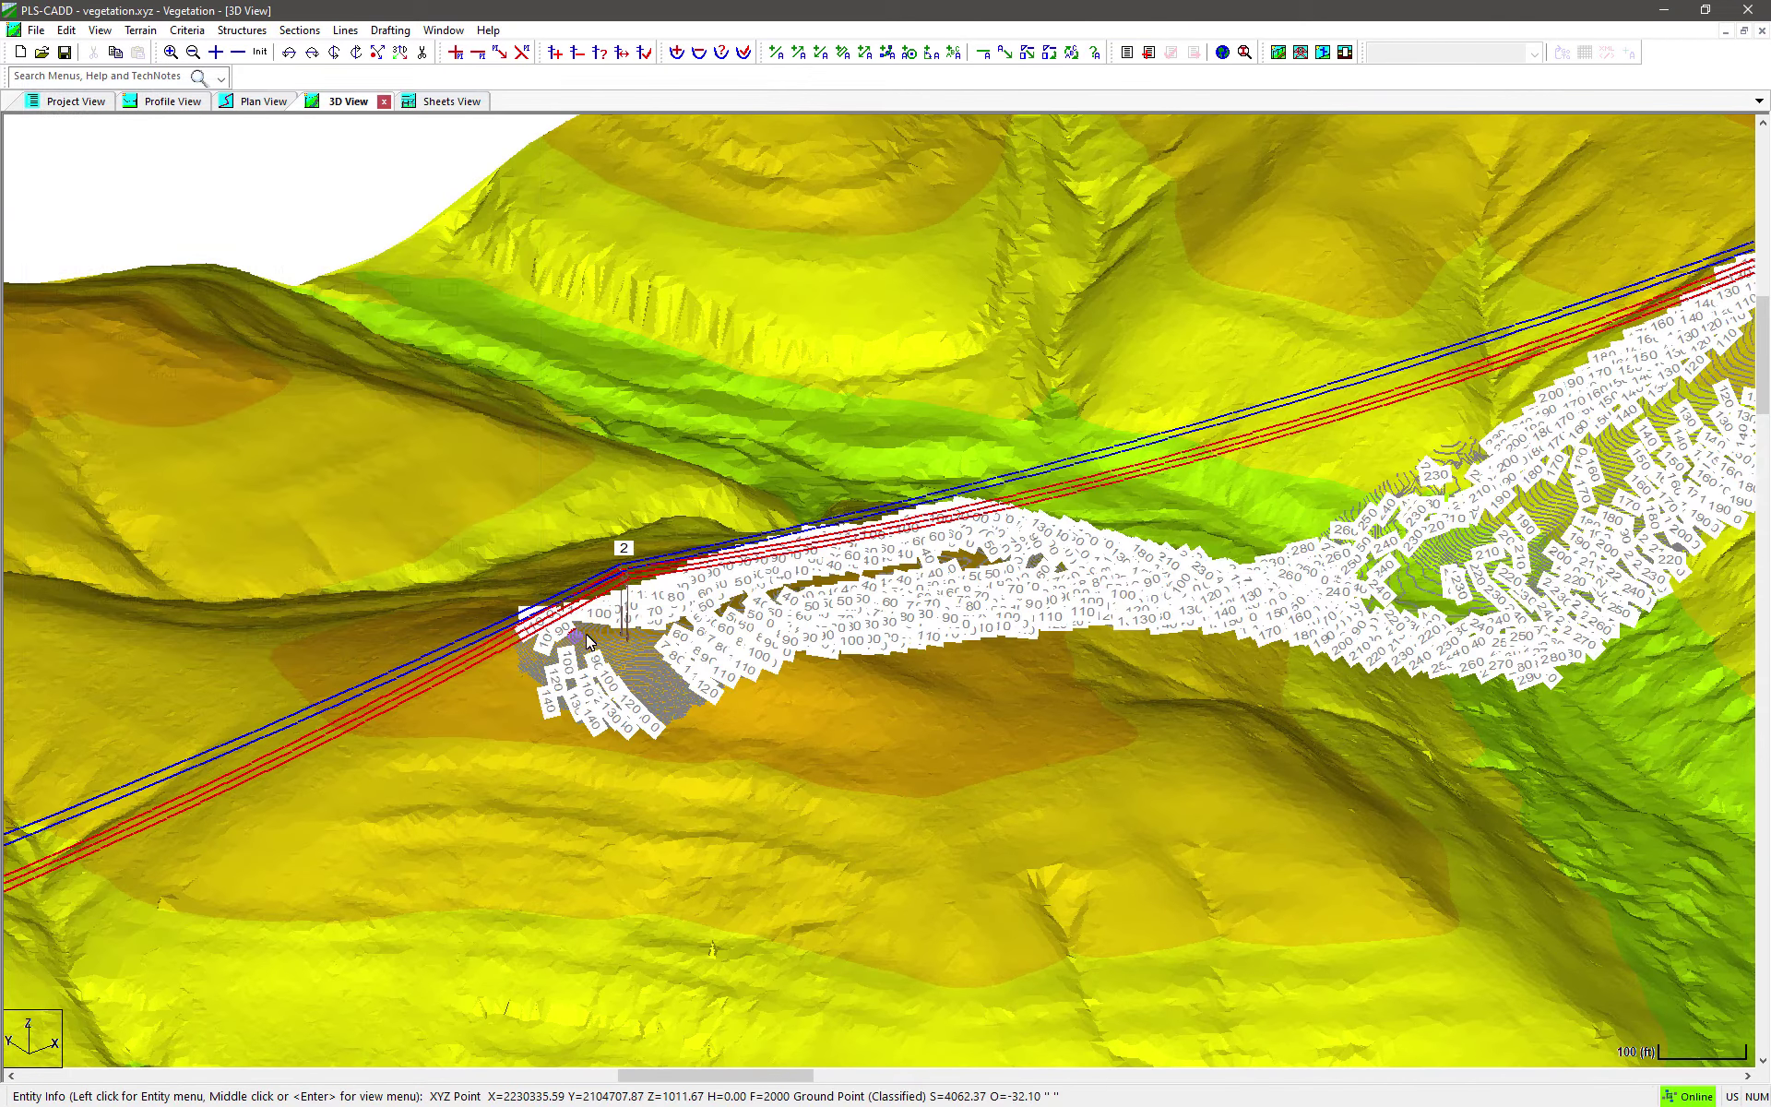
Limit the clearance TIN's contours and rendering near structure 2 to a maximum Z value of 34 ft.
{"action": "scroll", "coordinate": [779, 583], "scroll_direction": "up", "scroll_amount": 1}
{"action": "scroll", "coordinate": [793, 567], "scroll_direction": "up", "scroll_amount": 1}
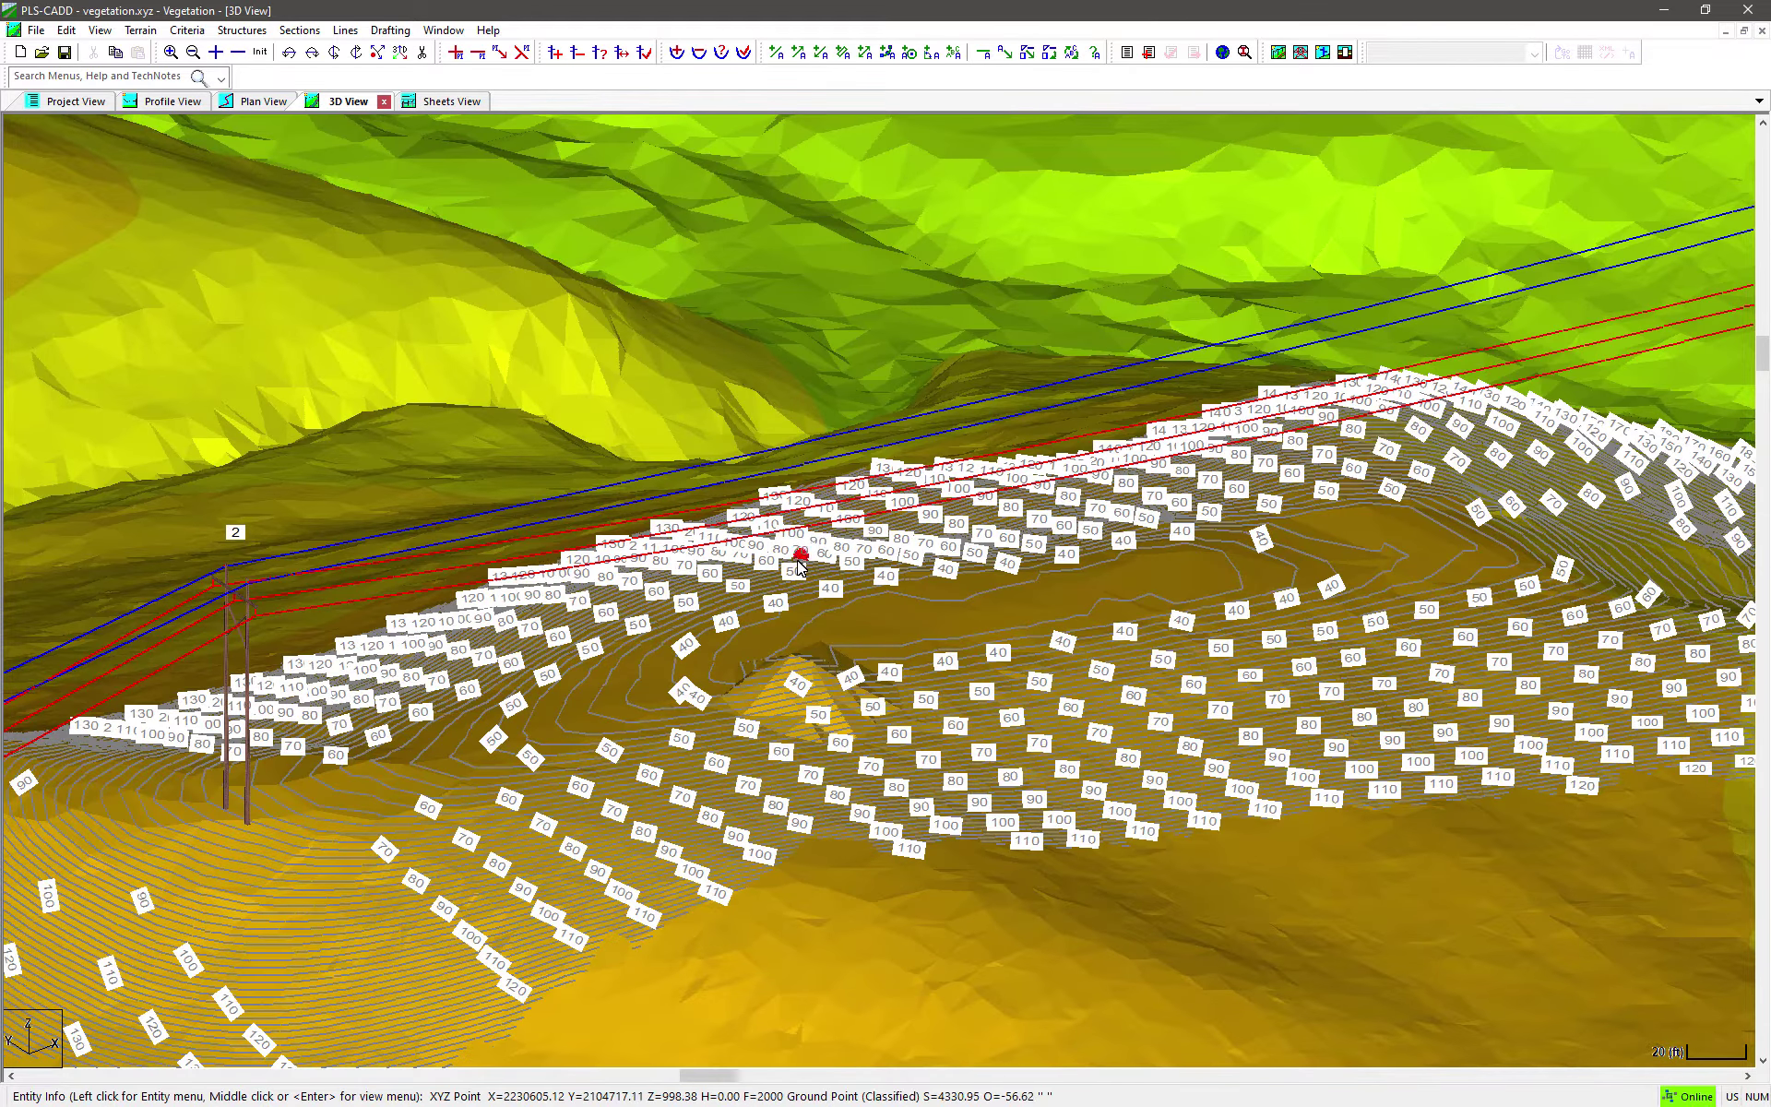
{"action": "middle_click_drag", "start_coordinate": [796, 560], "coordinate": [868, 387]}
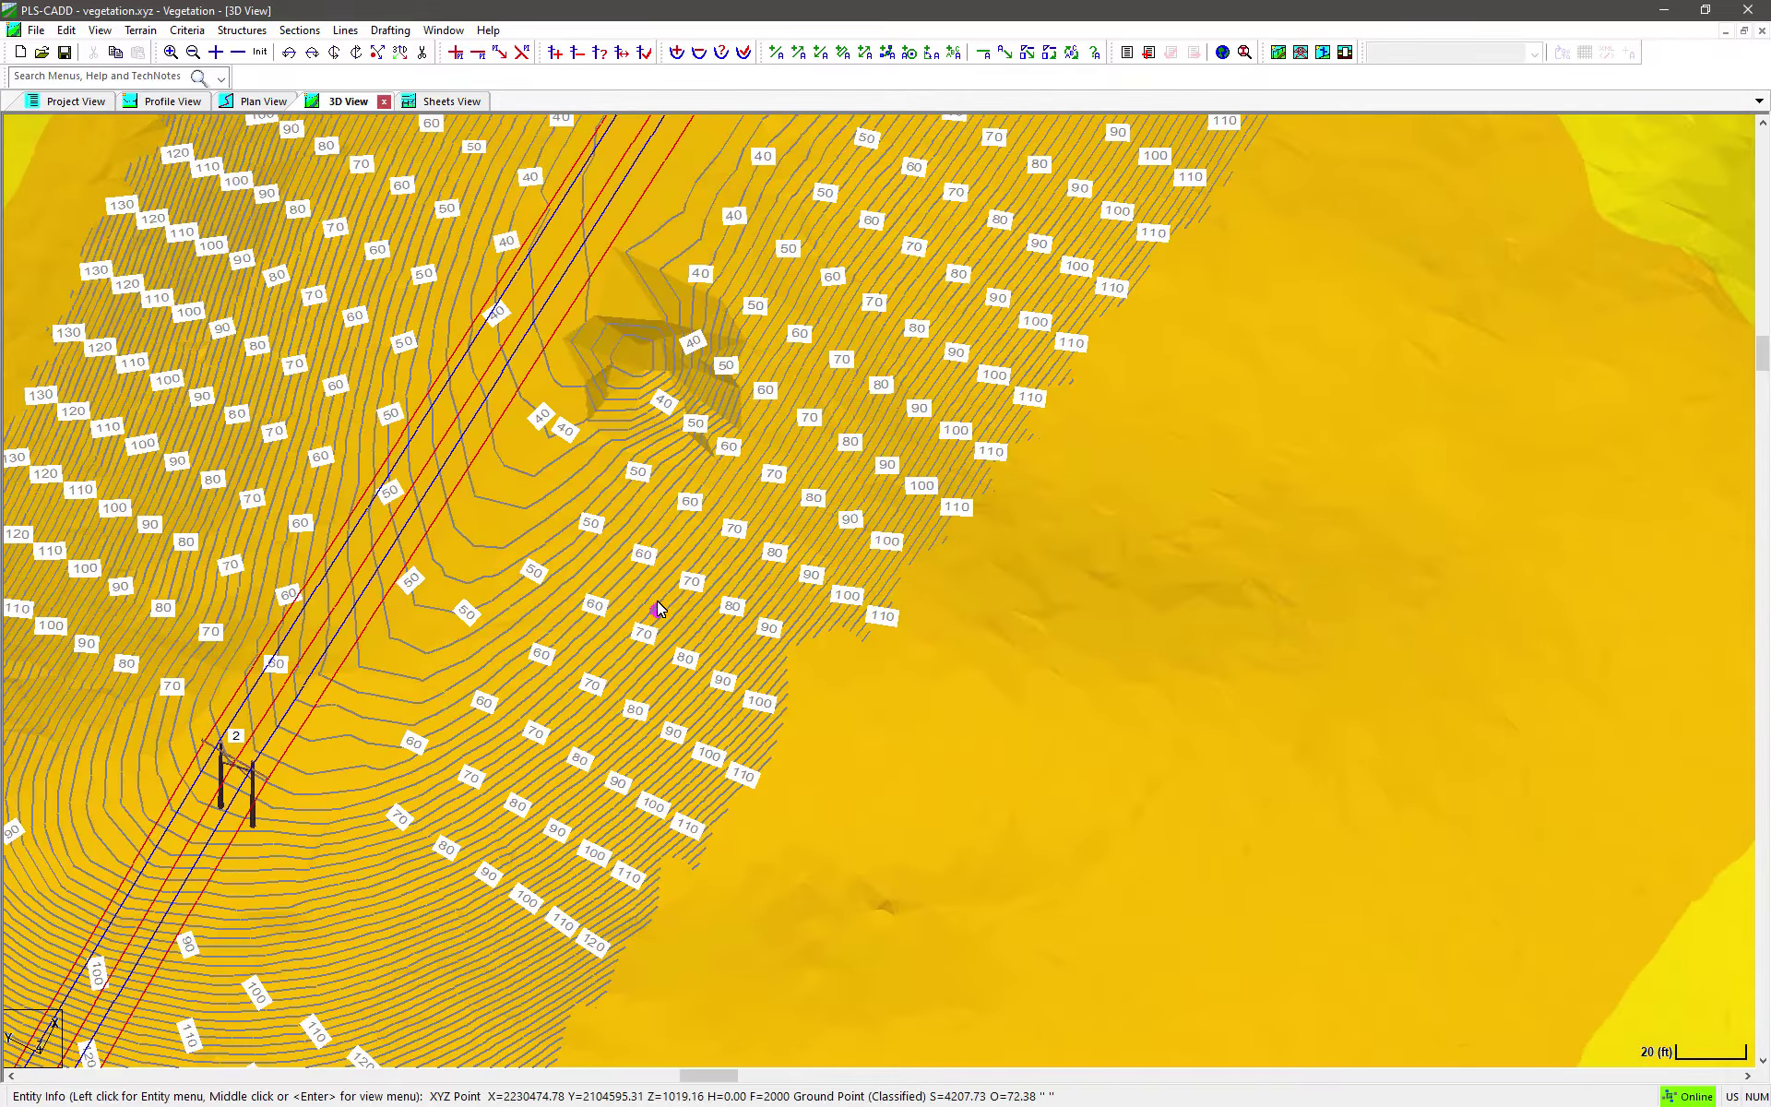
{"action": "scroll", "coordinate": [635, 612], "scroll_direction": "down", "scroll_amount": 3}
{"action": "scroll", "coordinate": [616, 612], "scroll_direction": "up", "scroll_amount": 5}
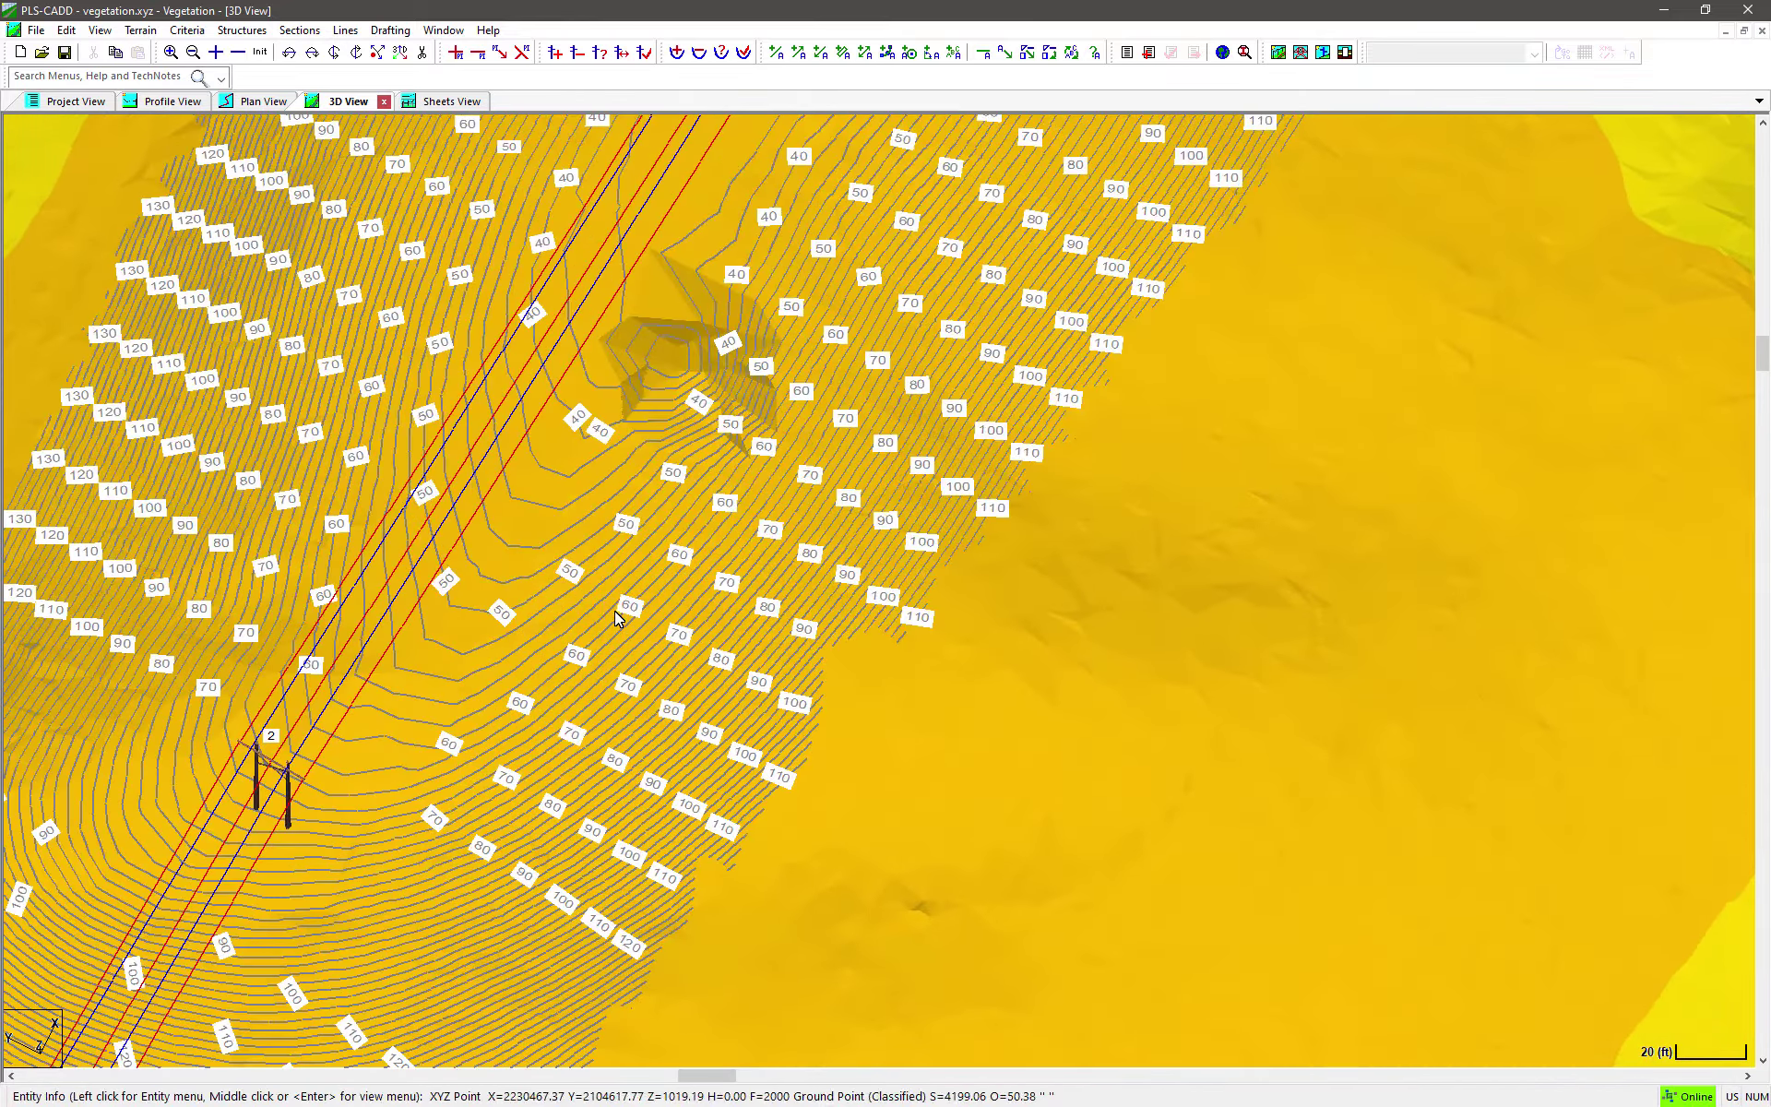
{"action": "middle_click_drag", "start_coordinate": [615, 611], "coordinate": [494, 773]}
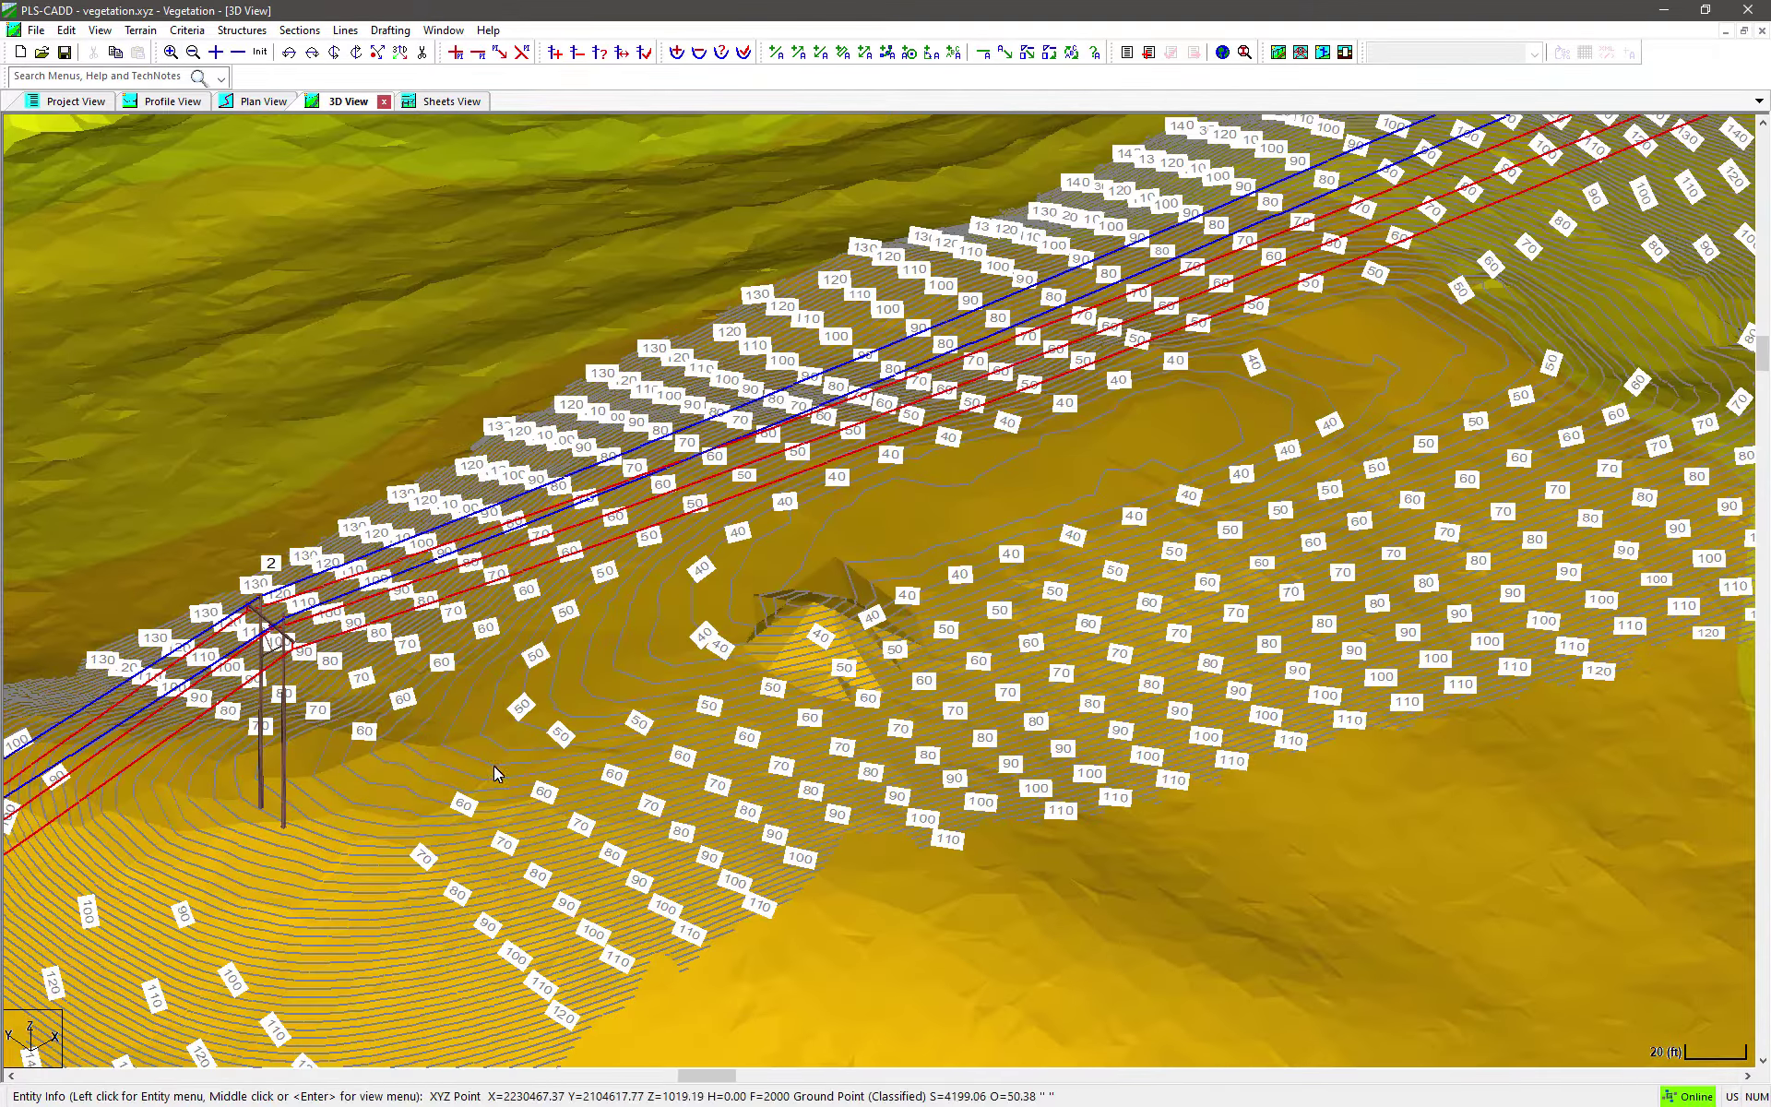
{"action": "left_click", "coordinate": [143, 30]}
{"action": "mouse_move", "coordinate": [344, 369]}
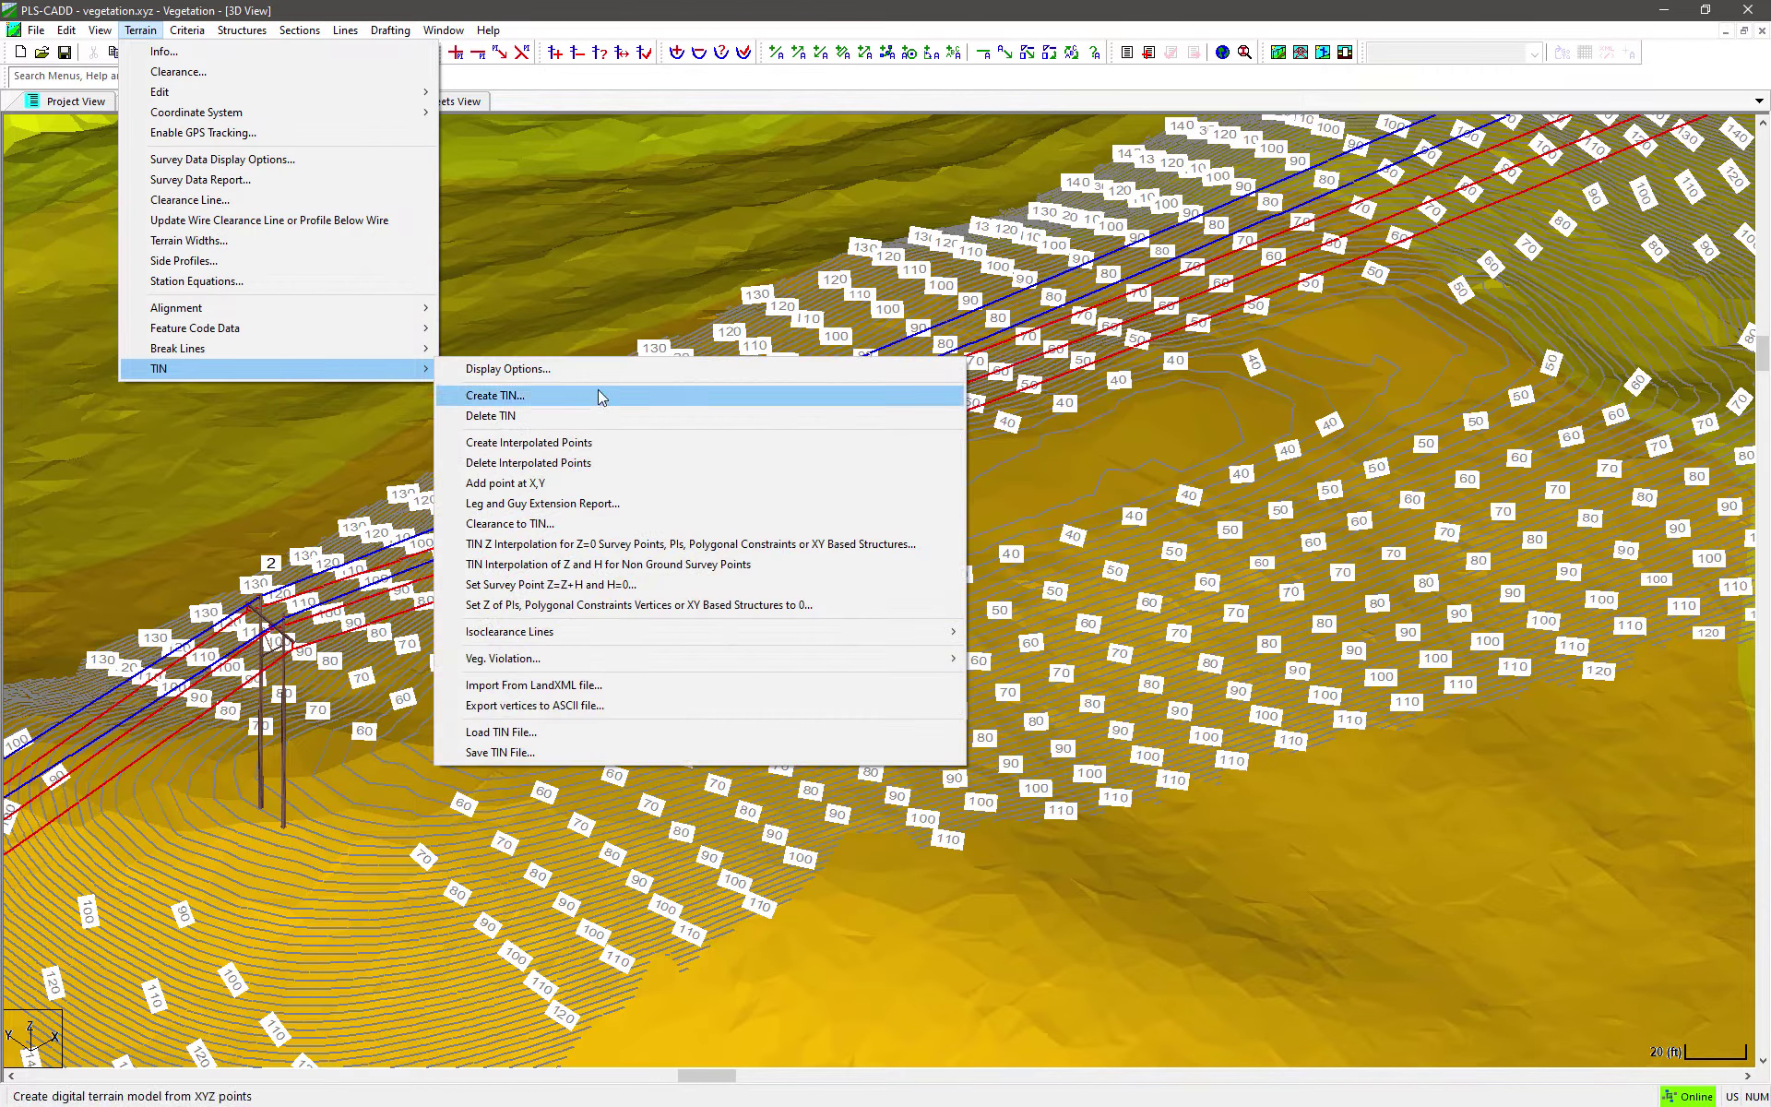
{"action": "mouse_move", "coordinate": [918, 636]}
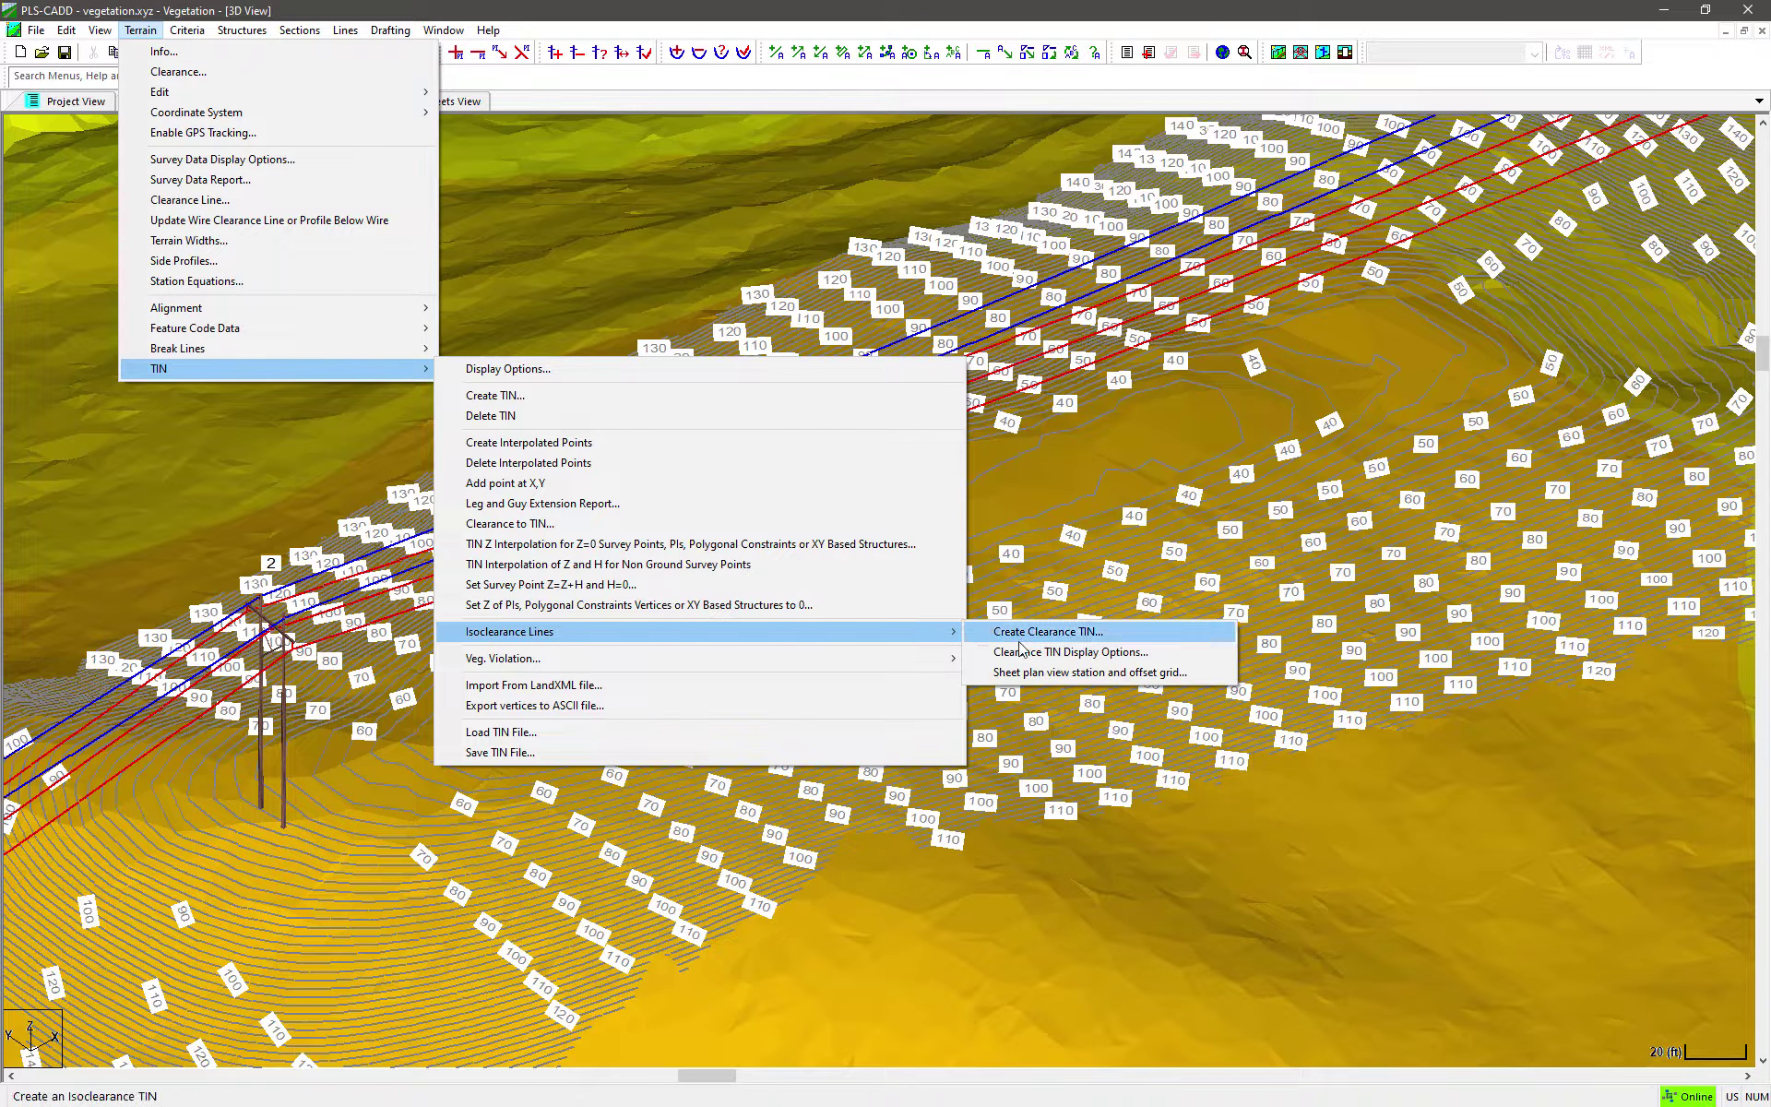
{"action": "left_click", "coordinate": [1144, 652]}
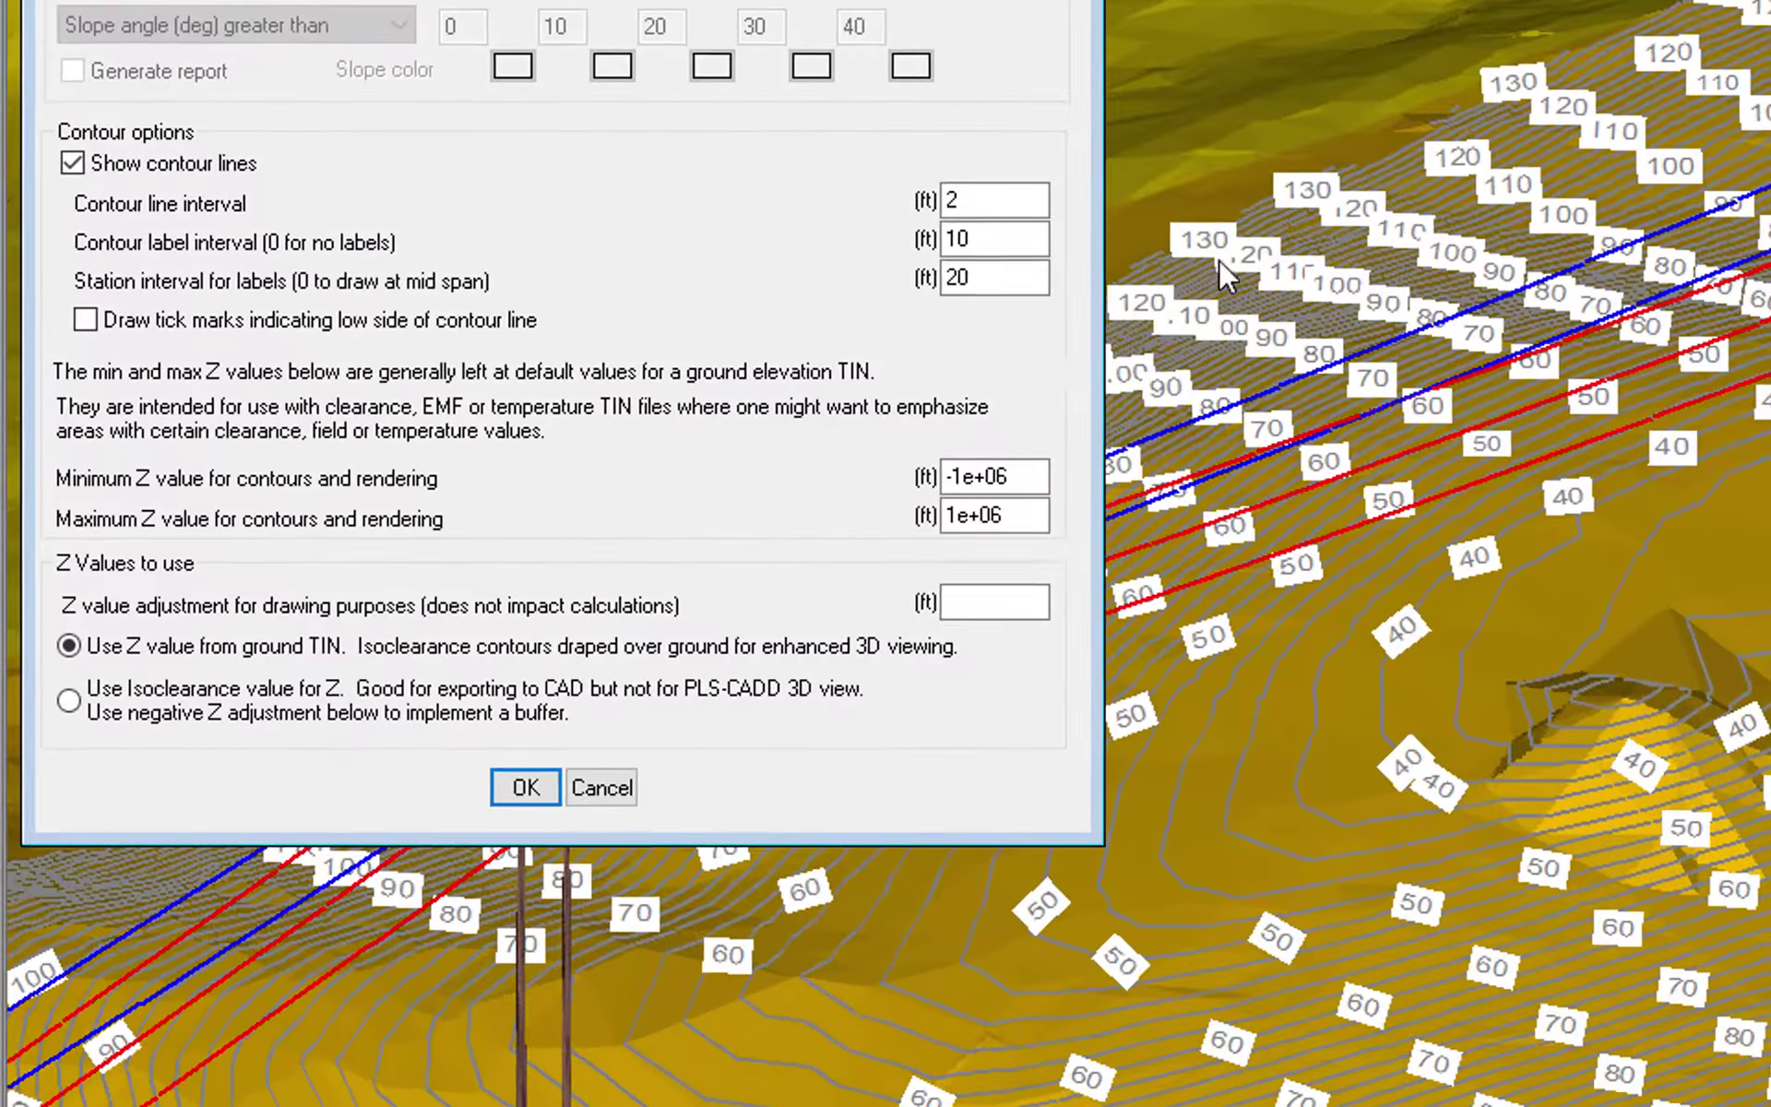
{"action": "double_click", "coordinate": [999, 514]}
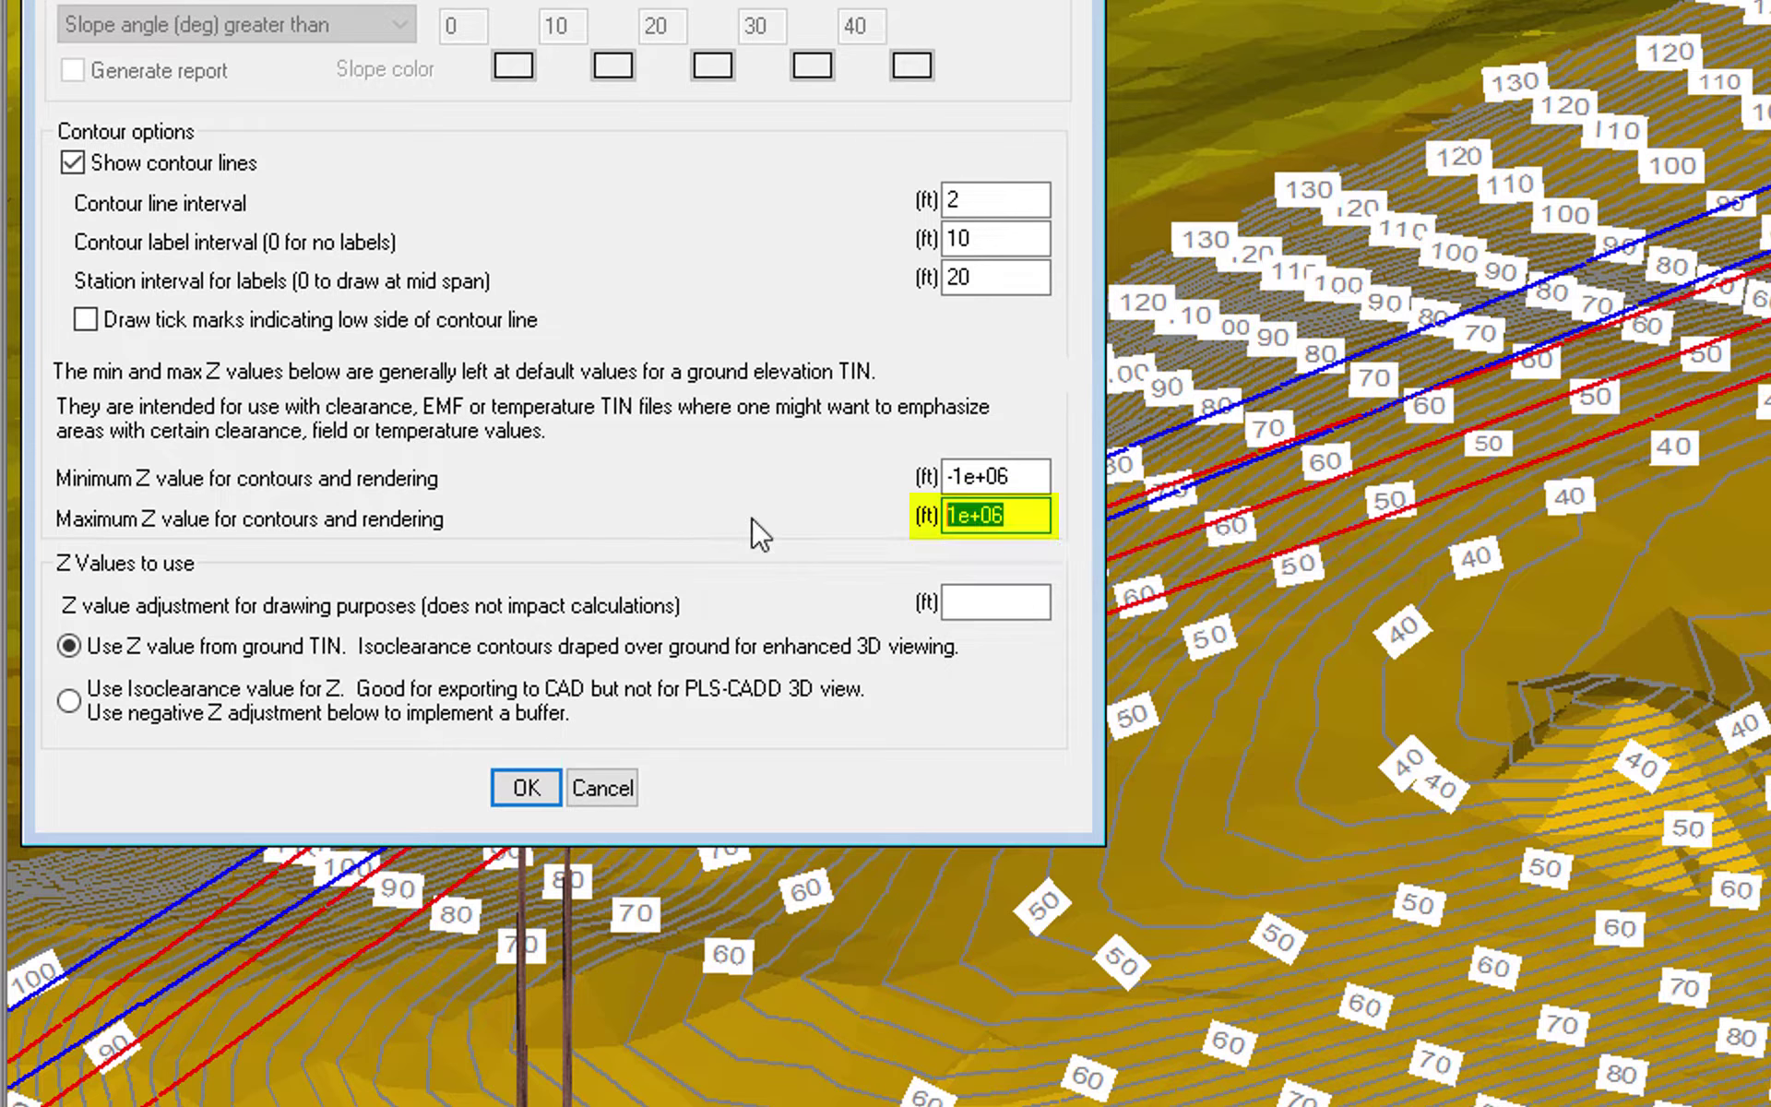
{"action": "type", "text": "34"}
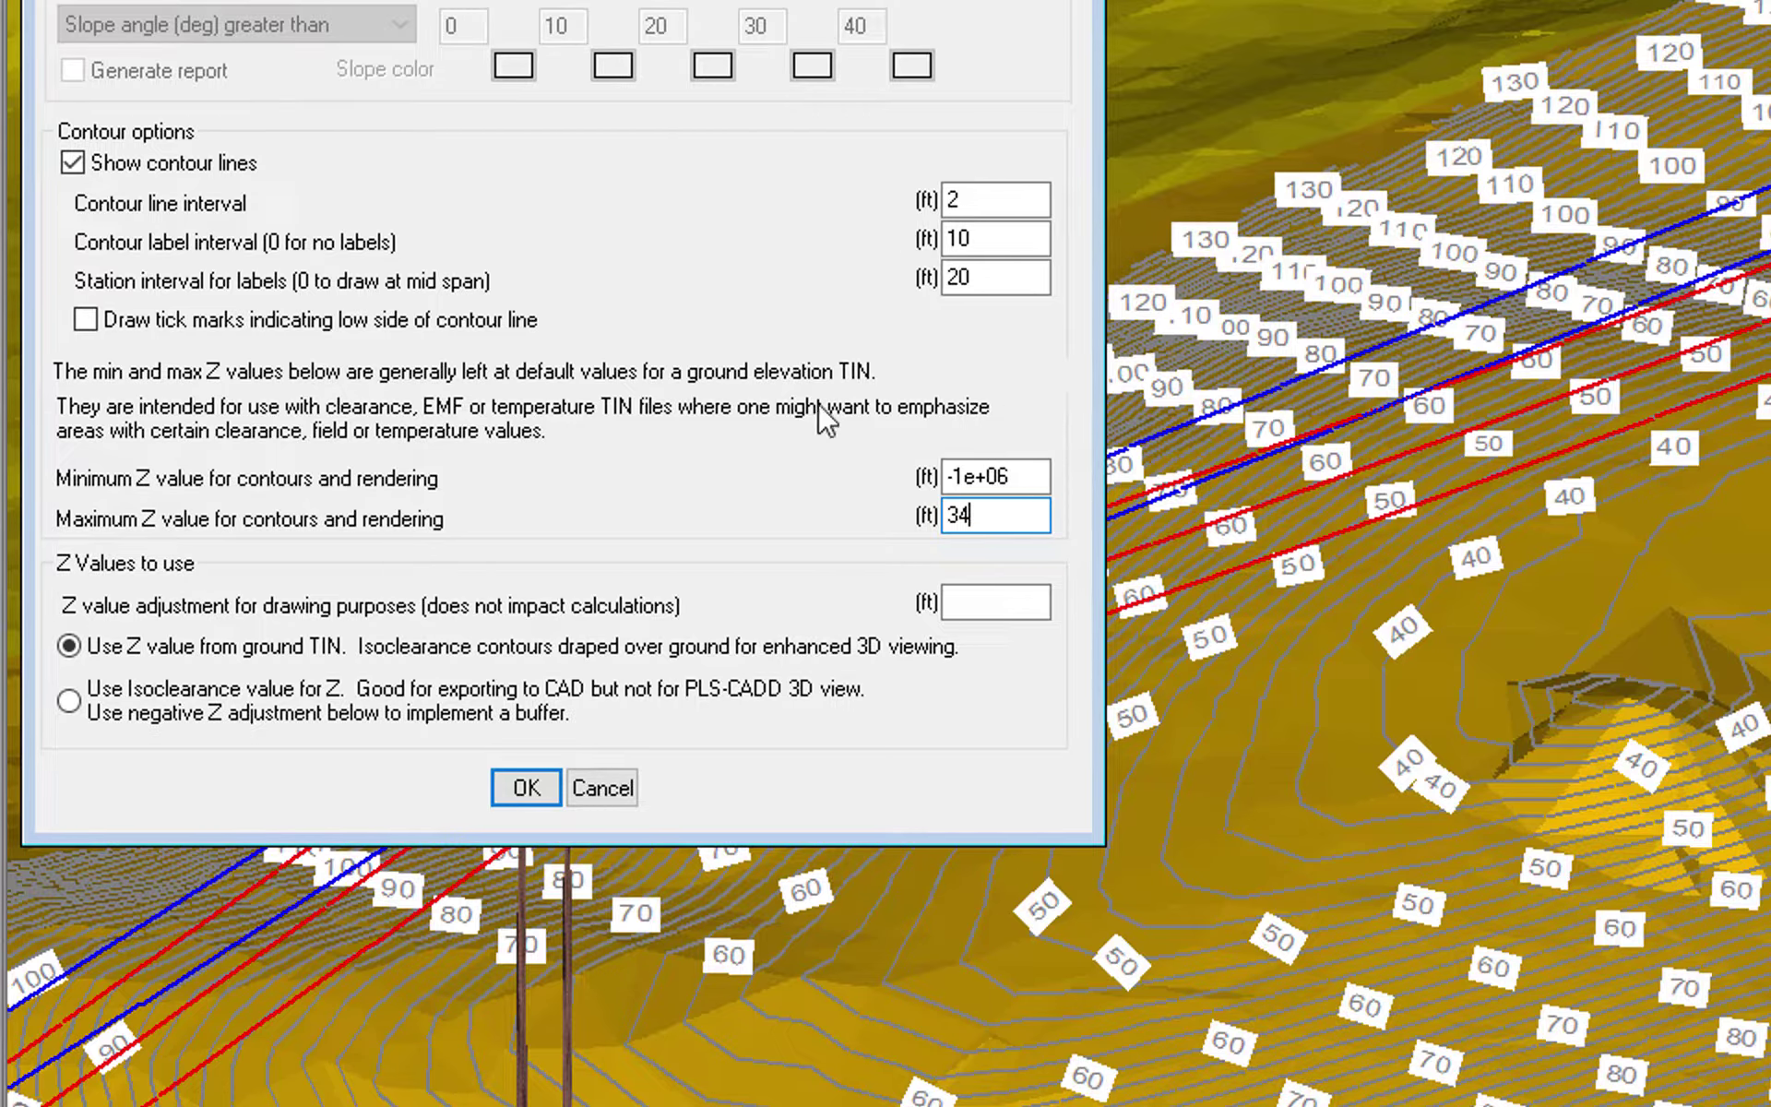
Set the contour line interval to 1 ft, label interval to 1 ft and station interval for labels to 10 ft, and apply the display options.
{"action": "double_click", "coordinate": [964, 199]}
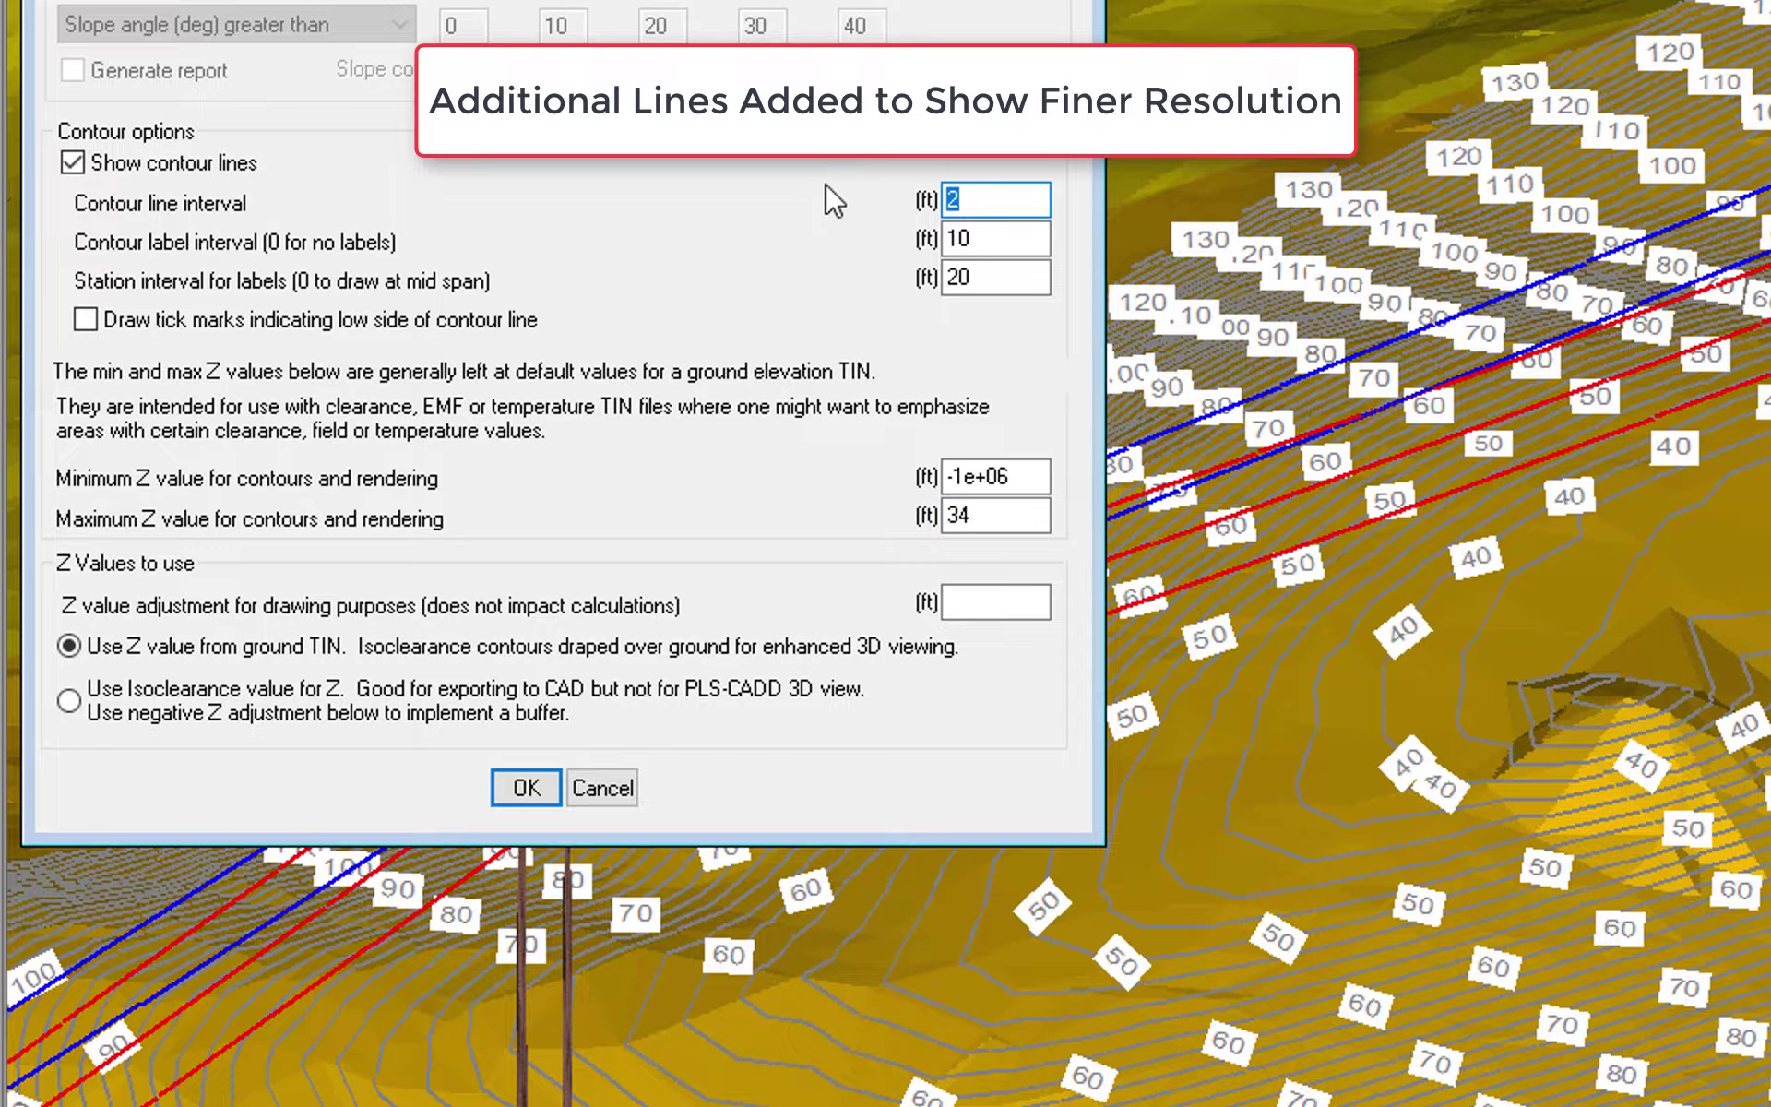
{"action": "type", "text": "1"}
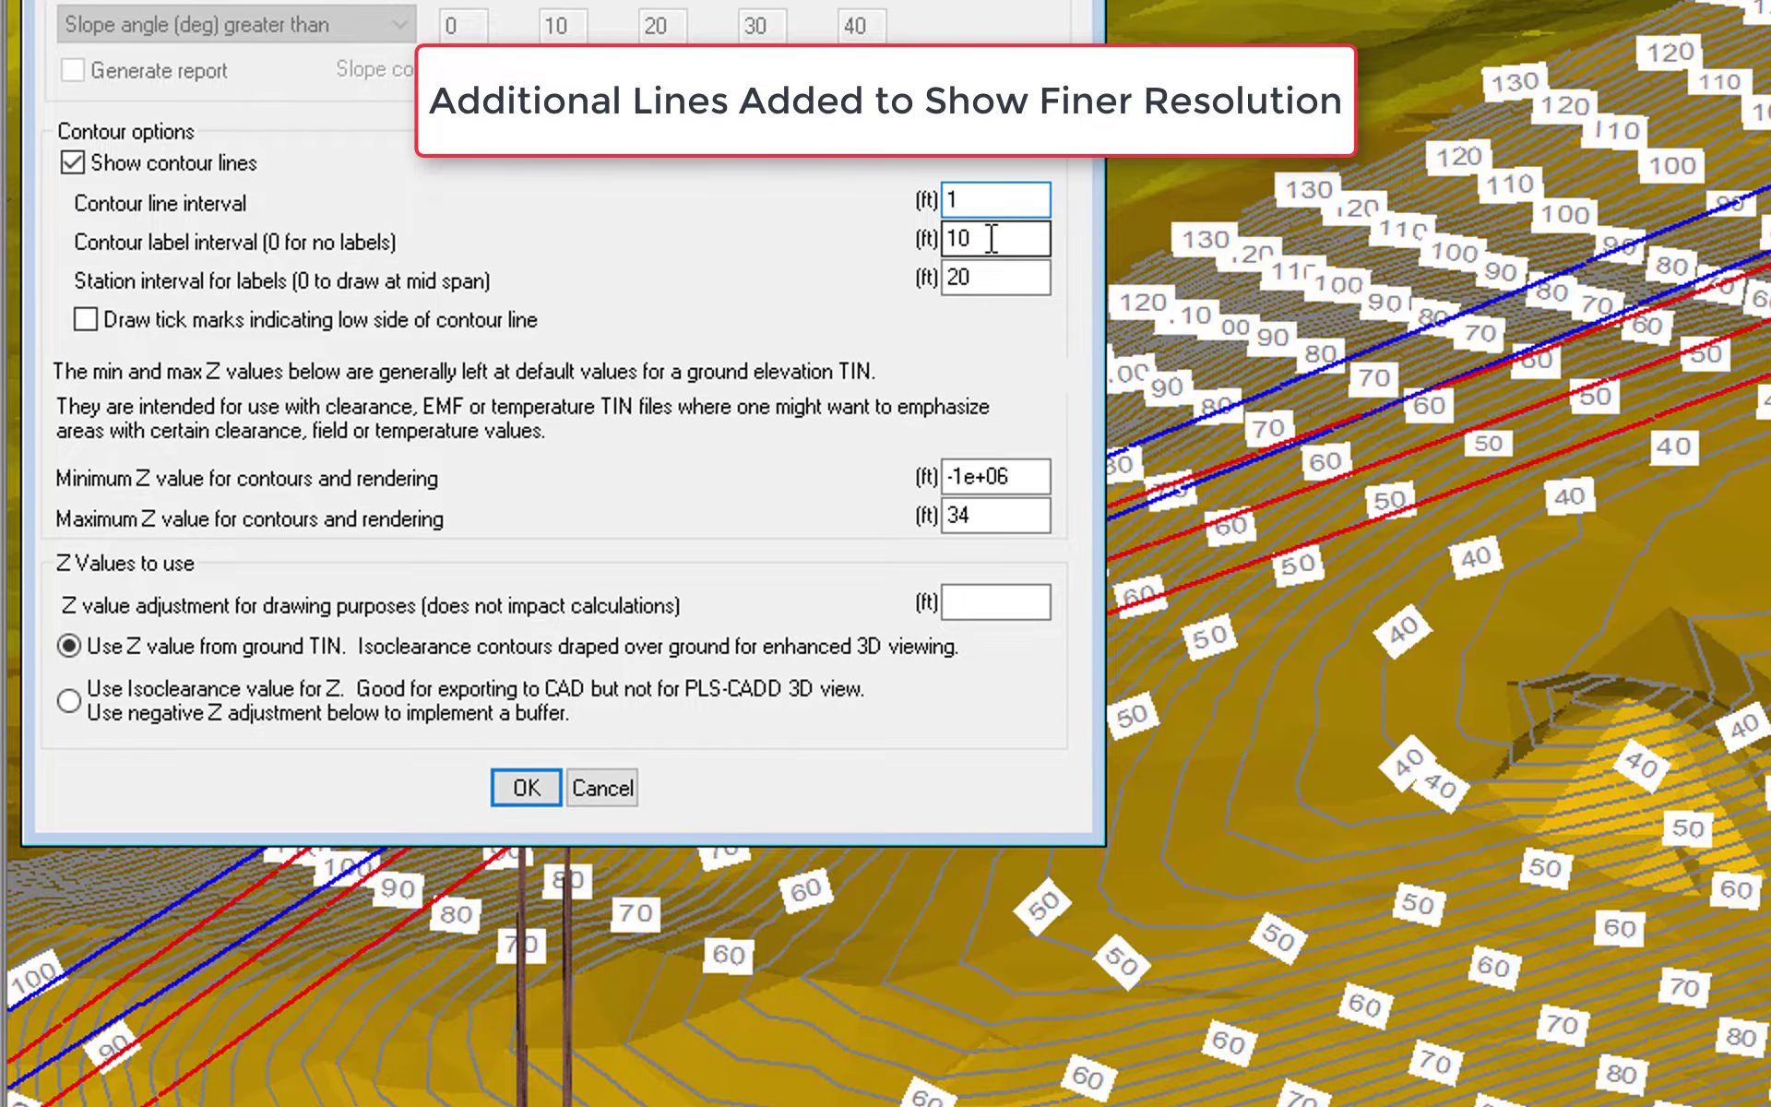
{"action": "double_click", "coordinate": [991, 239]}
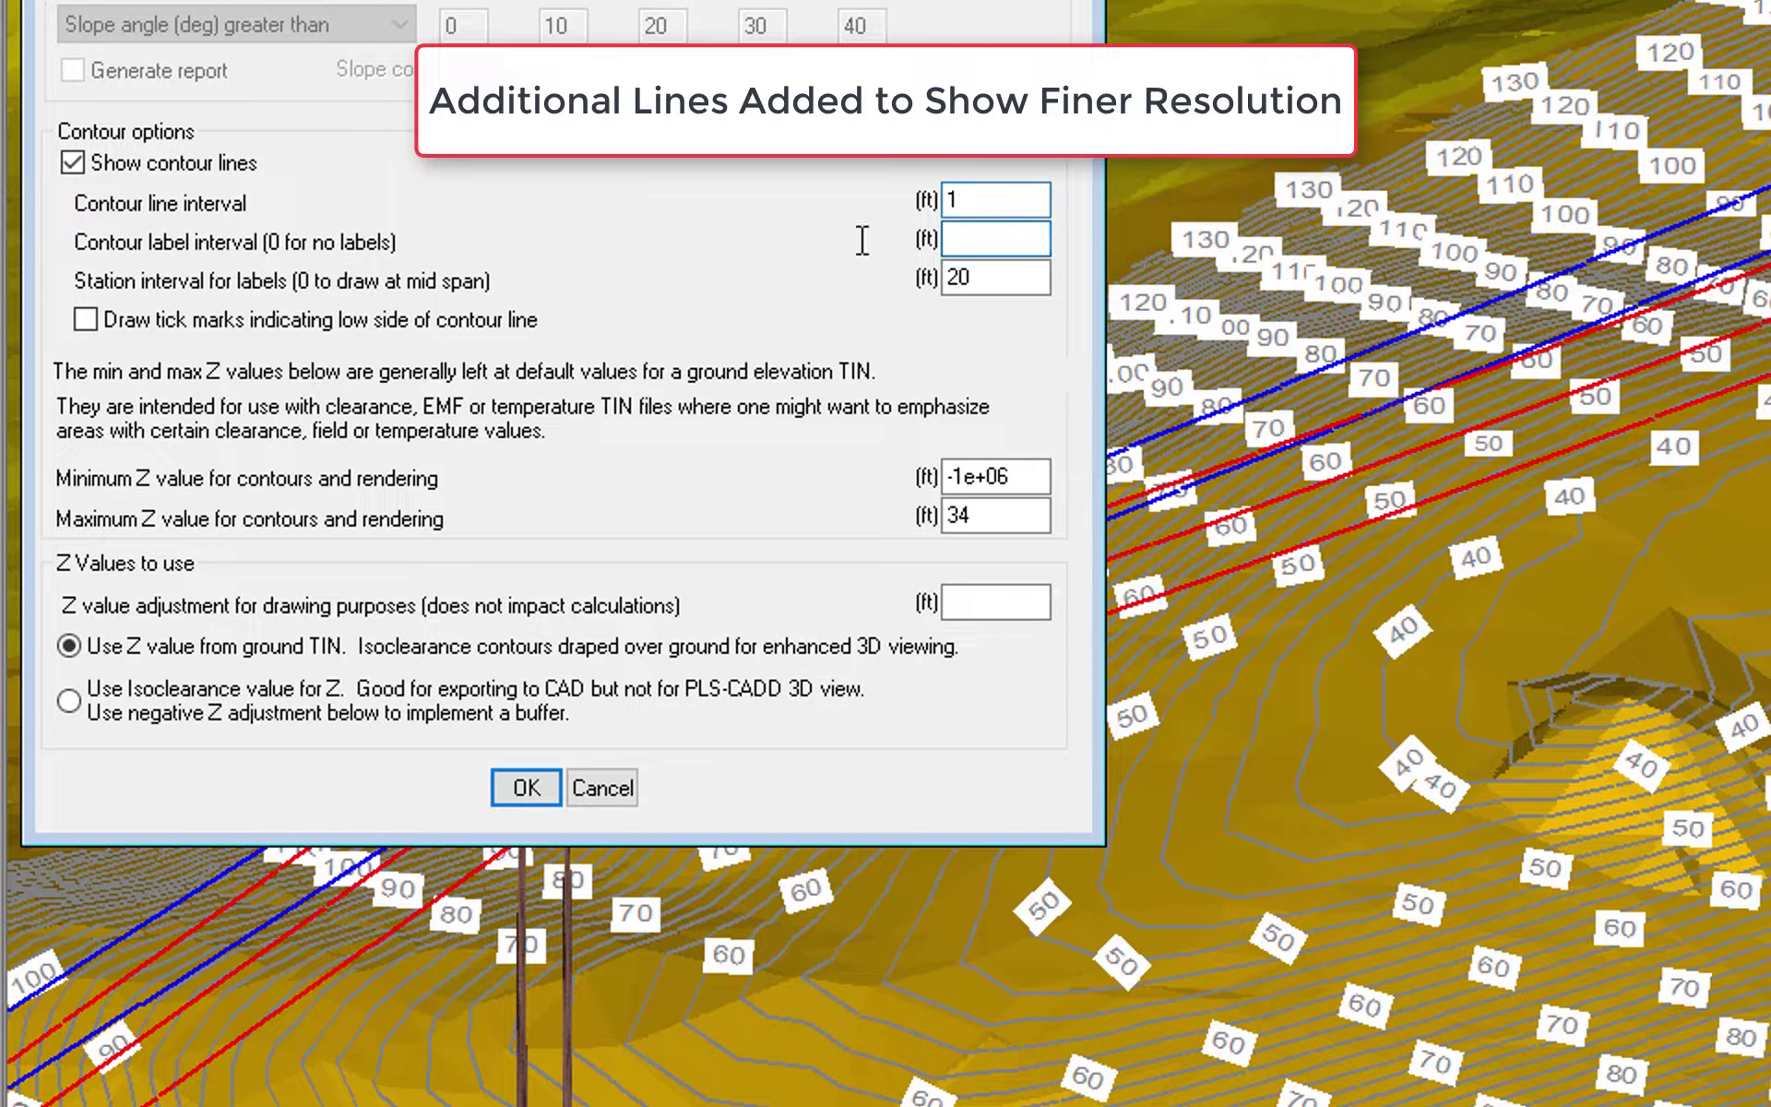
{"action": "type", "text": "1"}
{"action": "left_click_drag", "start_coordinate": [983, 279], "coordinate": [791, 270]}
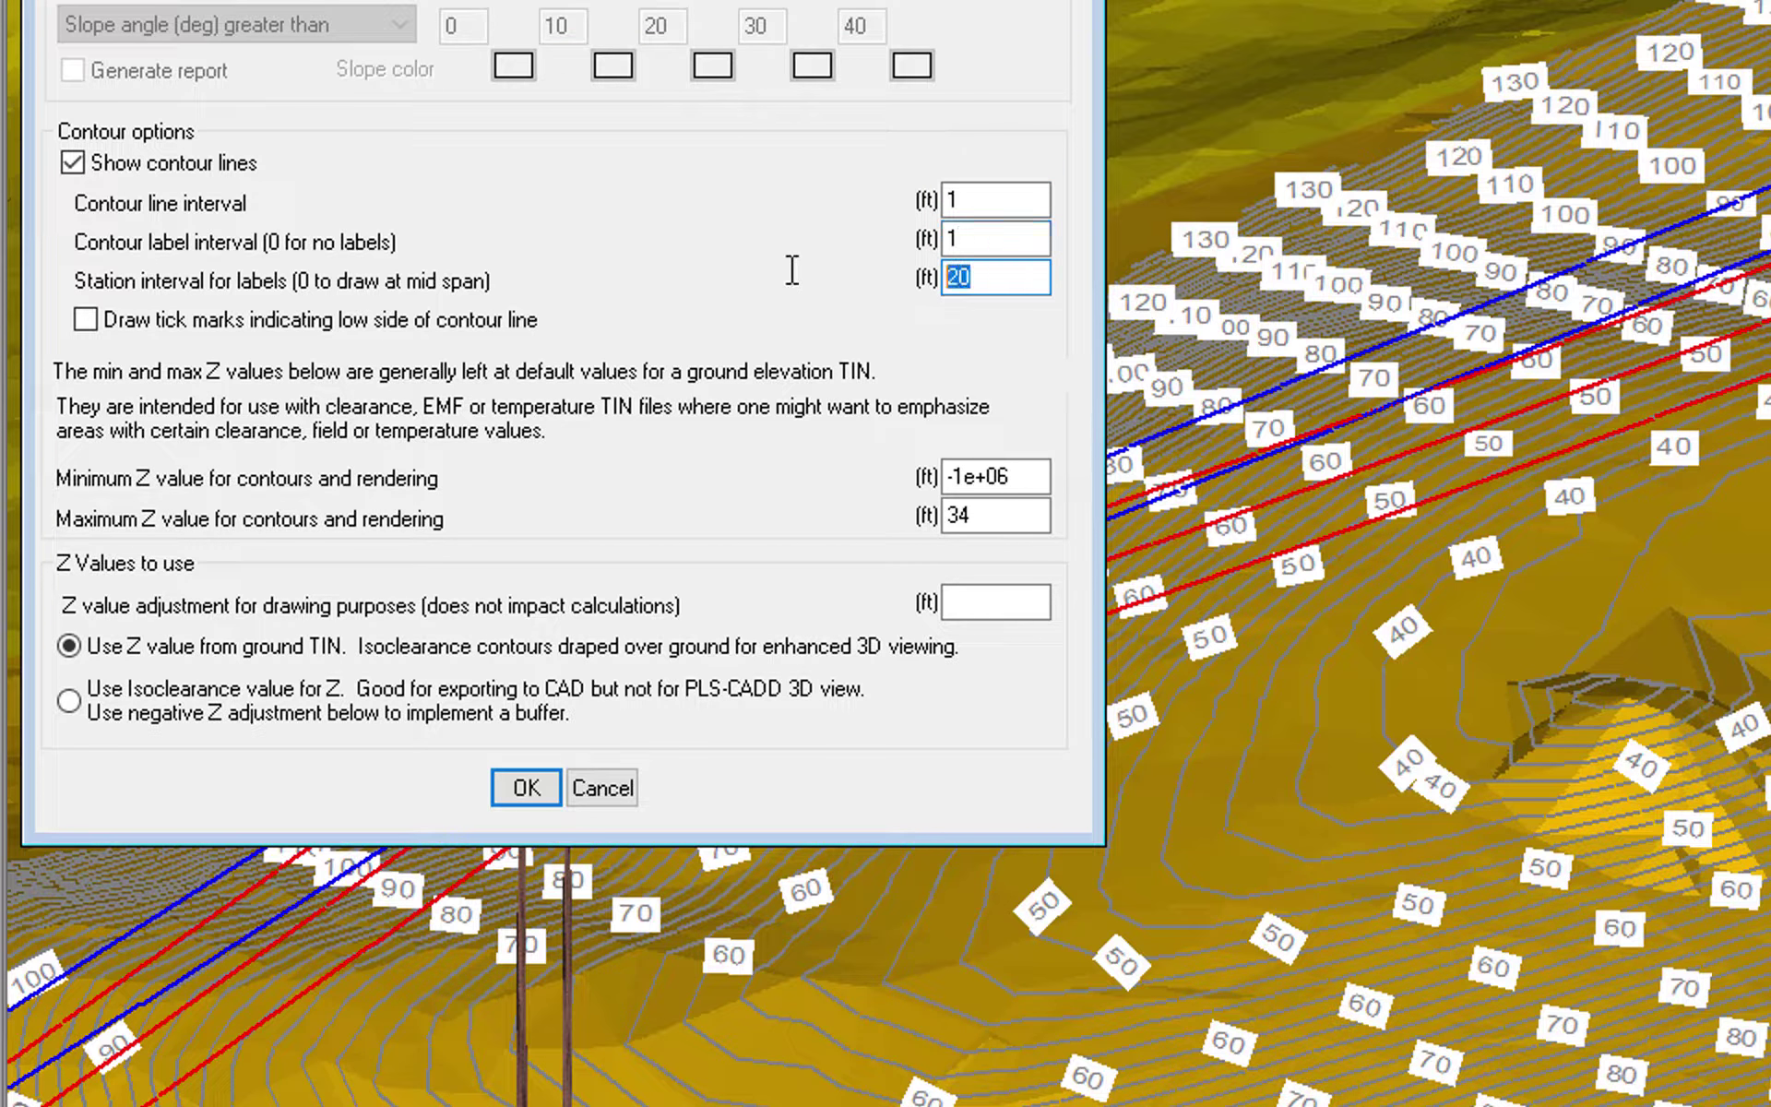
{"action": "type", "text": "10"}
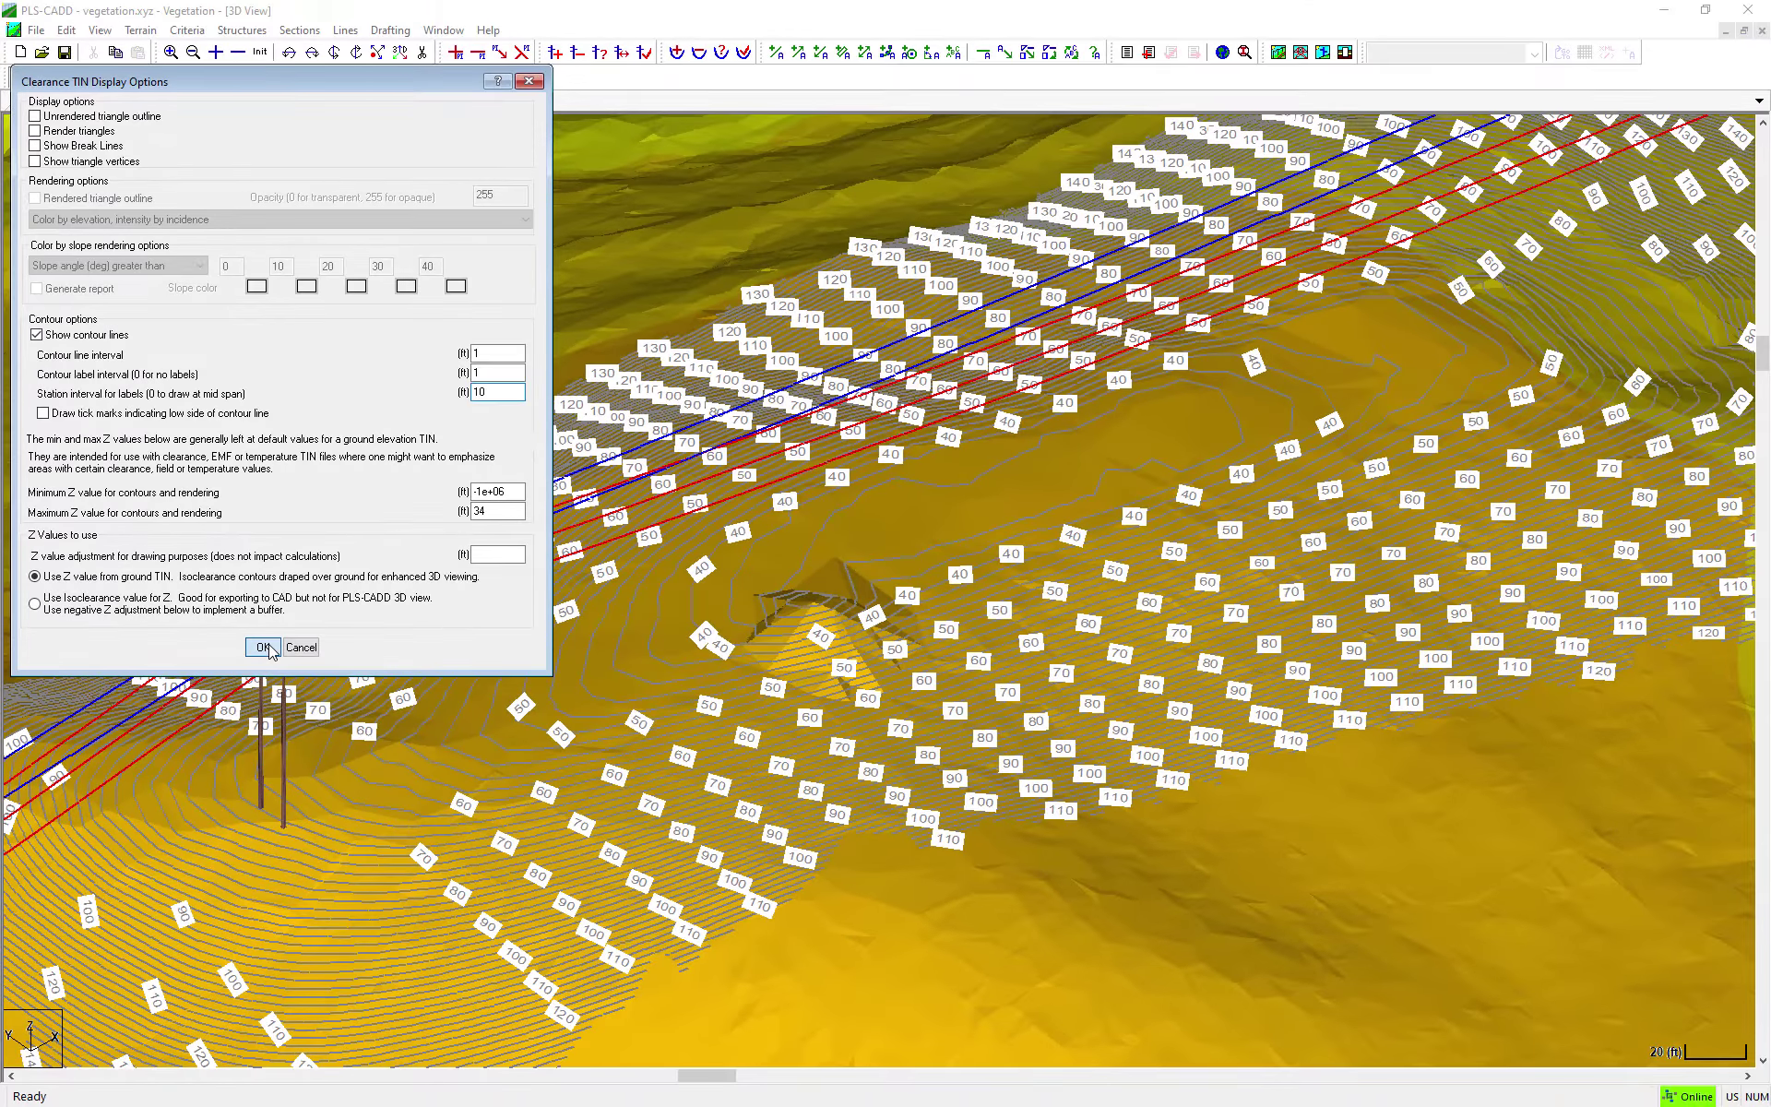
{"action": "left_click", "coordinate": [283, 658]}
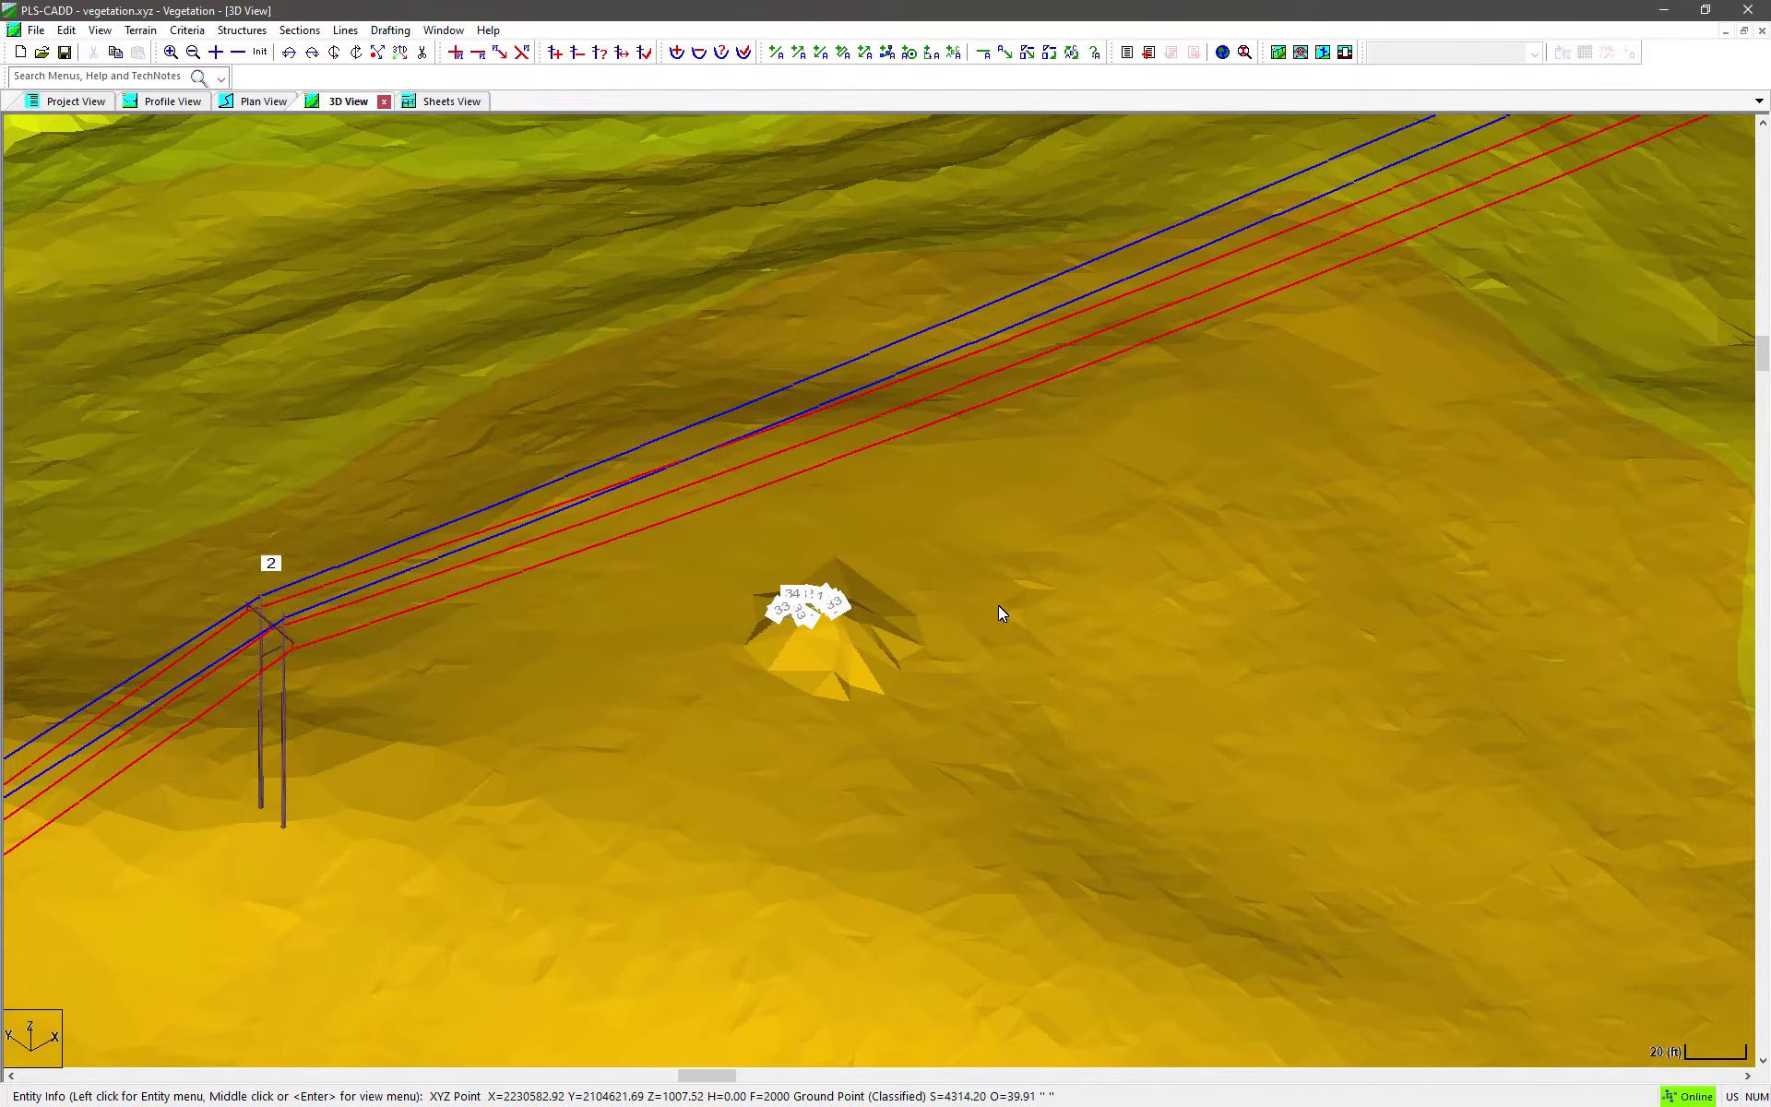
Examine the labelled isoclearance contours on the terrain mound beside the span near structure 2 from several angles.
{"action": "scroll", "coordinate": [845, 562], "scroll_direction": "up", "scroll_amount": 2}
{"action": "scroll", "coordinate": [782, 609], "scroll_direction": "up", "scroll_amount": 5}
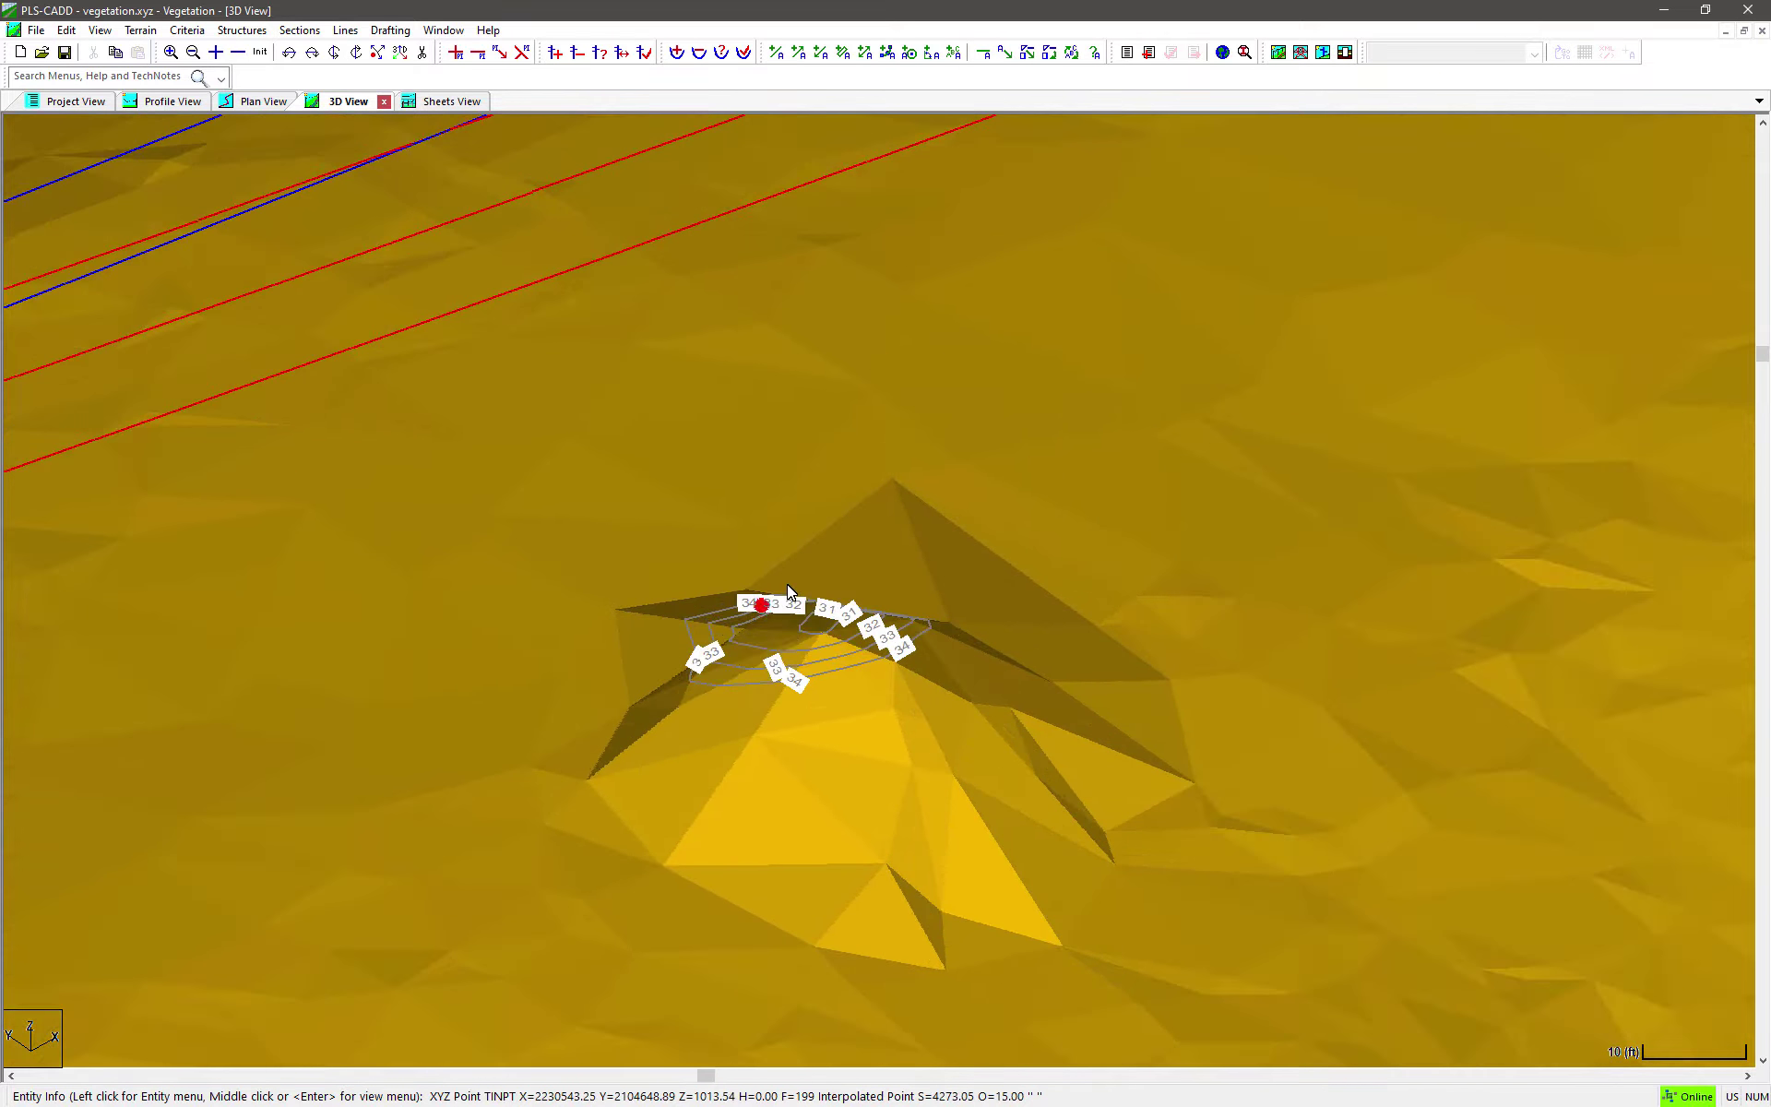
{"action": "scroll", "coordinate": [788, 585], "scroll_direction": "up", "scroll_amount": 1}
{"action": "mouse_move", "coordinate": [791, 631]}
{"action": "middle_mouse_down"}
{"action": "mouse_move", "coordinate": [843, 574]}
{"action": "mouse_move", "coordinate": [900, 699]}
{"action": "mouse_move", "coordinate": [941, 656]}
{"action": "mouse_move", "coordinate": [960, 680]}
{"action": "mouse_move", "coordinate": [1034, 679]}
{"action": "middle_mouse_up"}
{"action": "scroll", "coordinate": [899, 699], "scroll_direction": "down", "scroll_amount": 1}
{"action": "scroll", "coordinate": [937, 668], "scroll_direction": "down", "scroll_amount": 1}
{"action": "scroll", "coordinate": [937, 668], "scroll_direction": "down", "scroll_amount": 2}
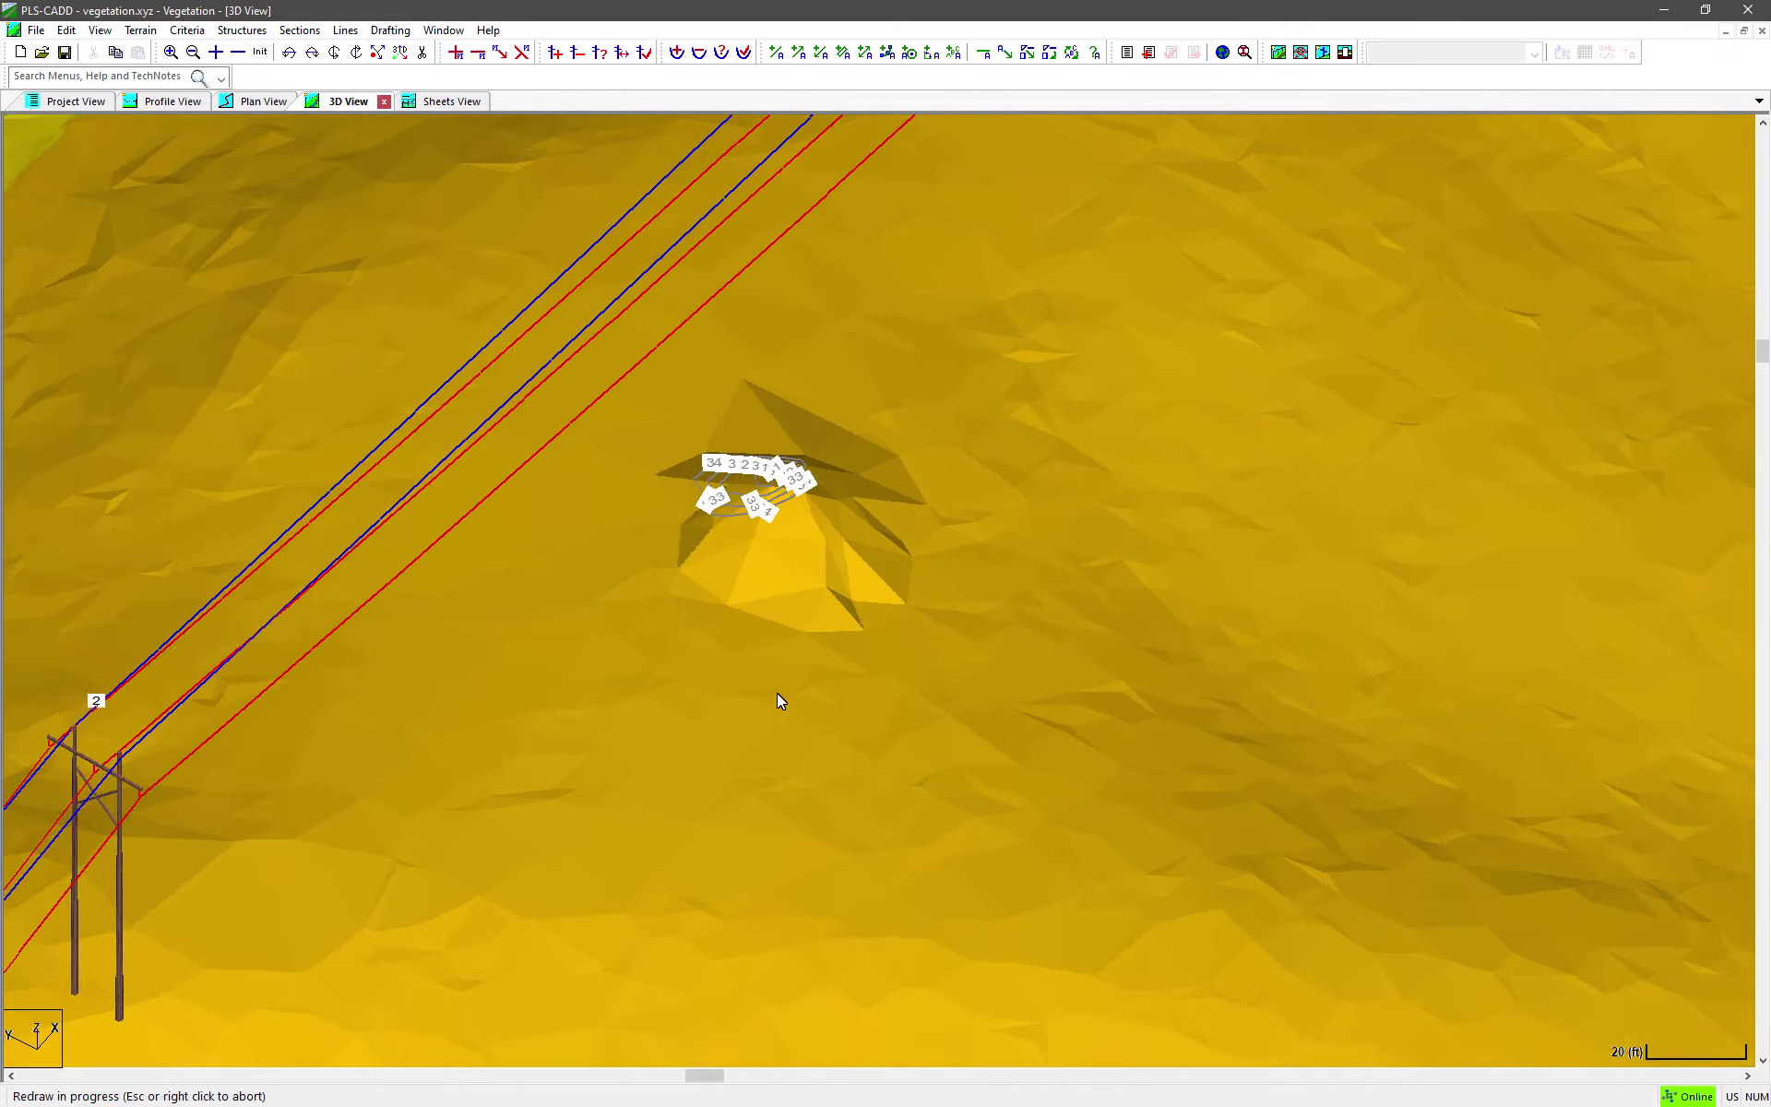
{"action": "middle_click_drag", "start_coordinate": [819, 688], "coordinate": [604, 777]}
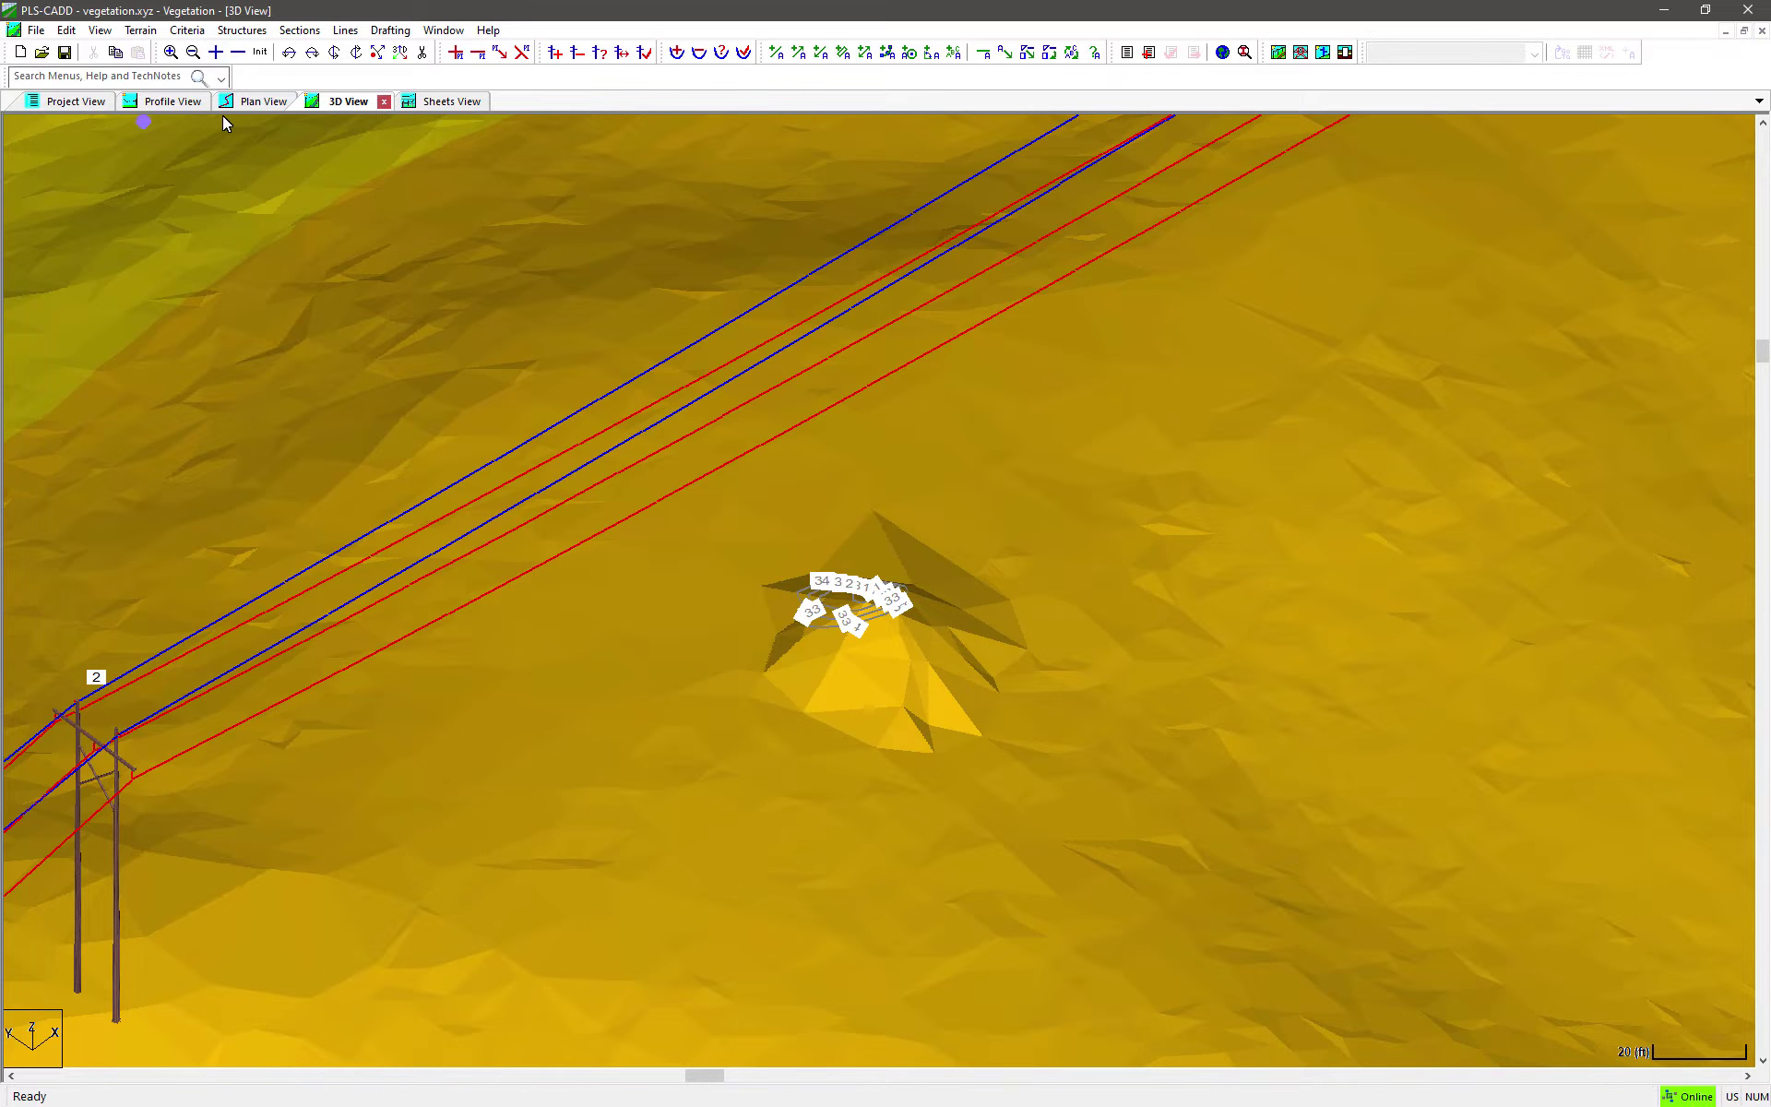
Inspect the span between structures 2 and 3 over the aerial imagery in plan view, and return to the 3D view.
{"action": "left_click", "coordinate": [244, 100]}
{"action": "scroll", "coordinate": [743, 517], "scroll_direction": "down", "scroll_amount": 1}
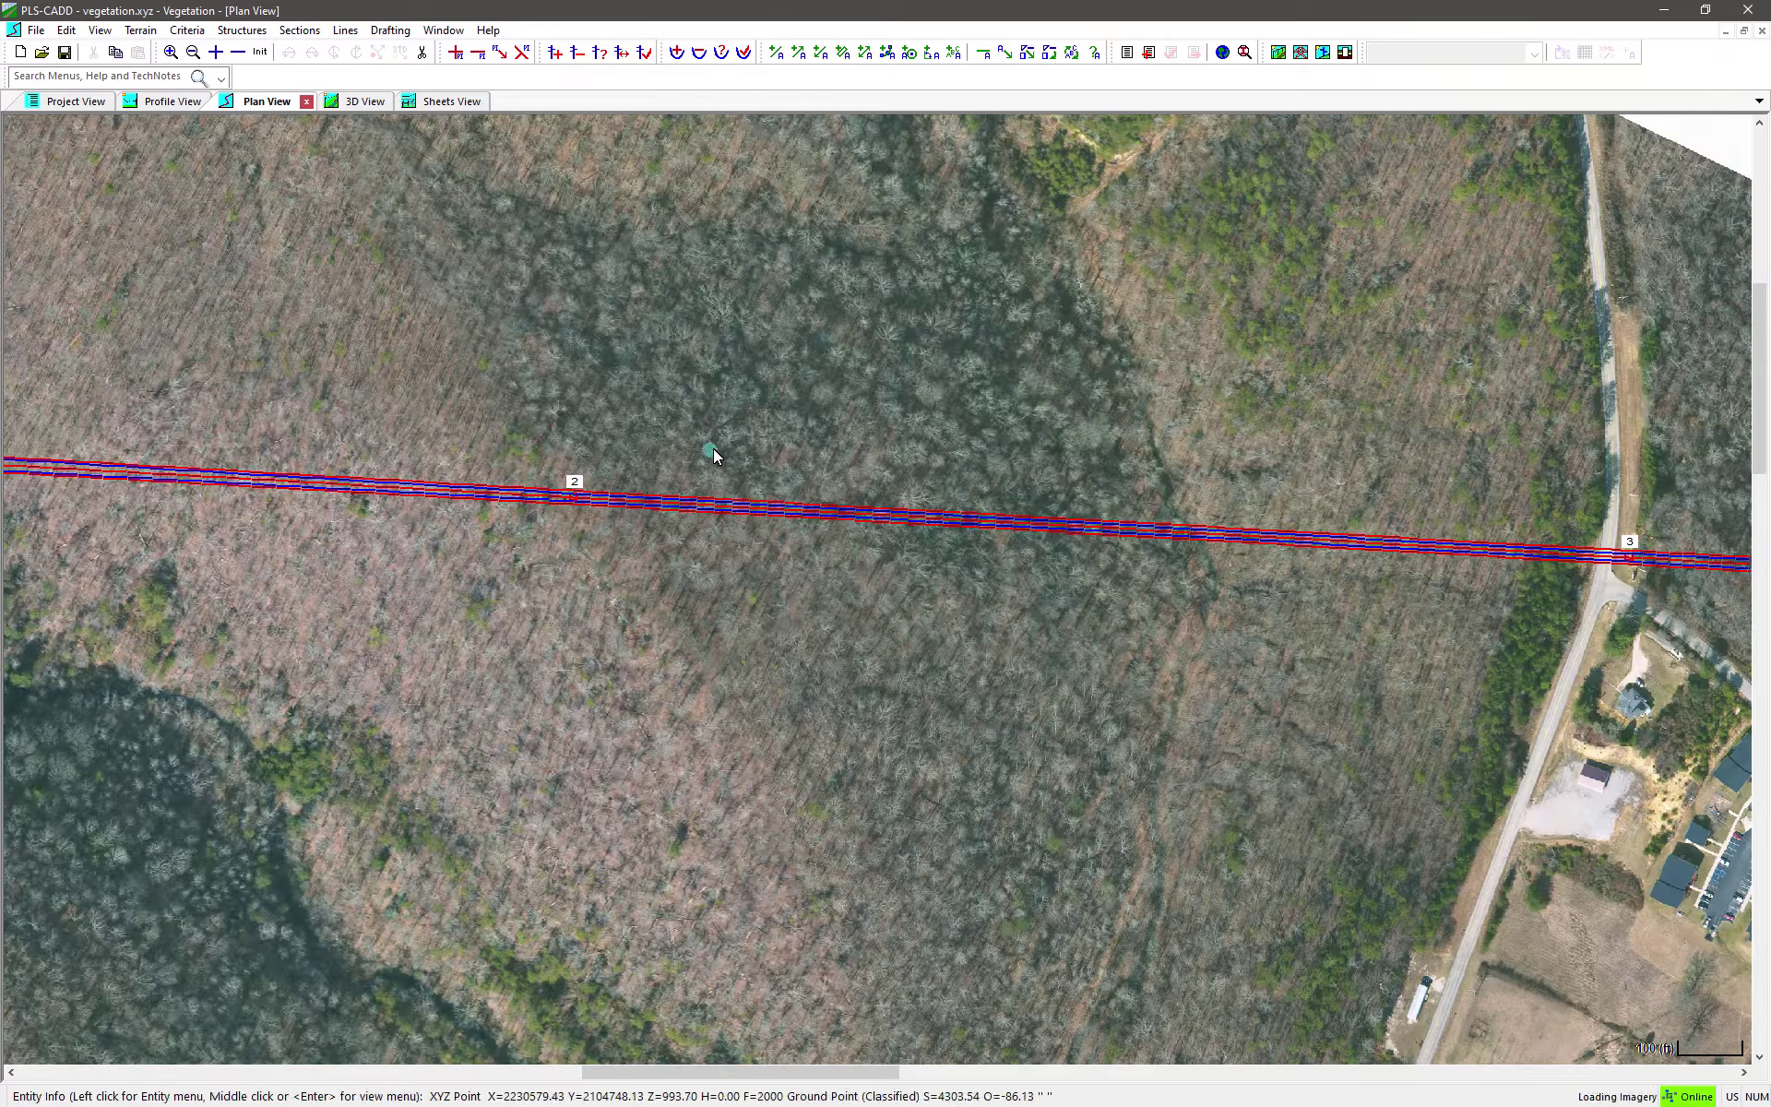
{"action": "scroll", "coordinate": [711, 455], "scroll_direction": "down", "scroll_amount": 1}
{"action": "scroll", "coordinate": [775, 506], "scroll_direction": "up", "scroll_amount": 1}
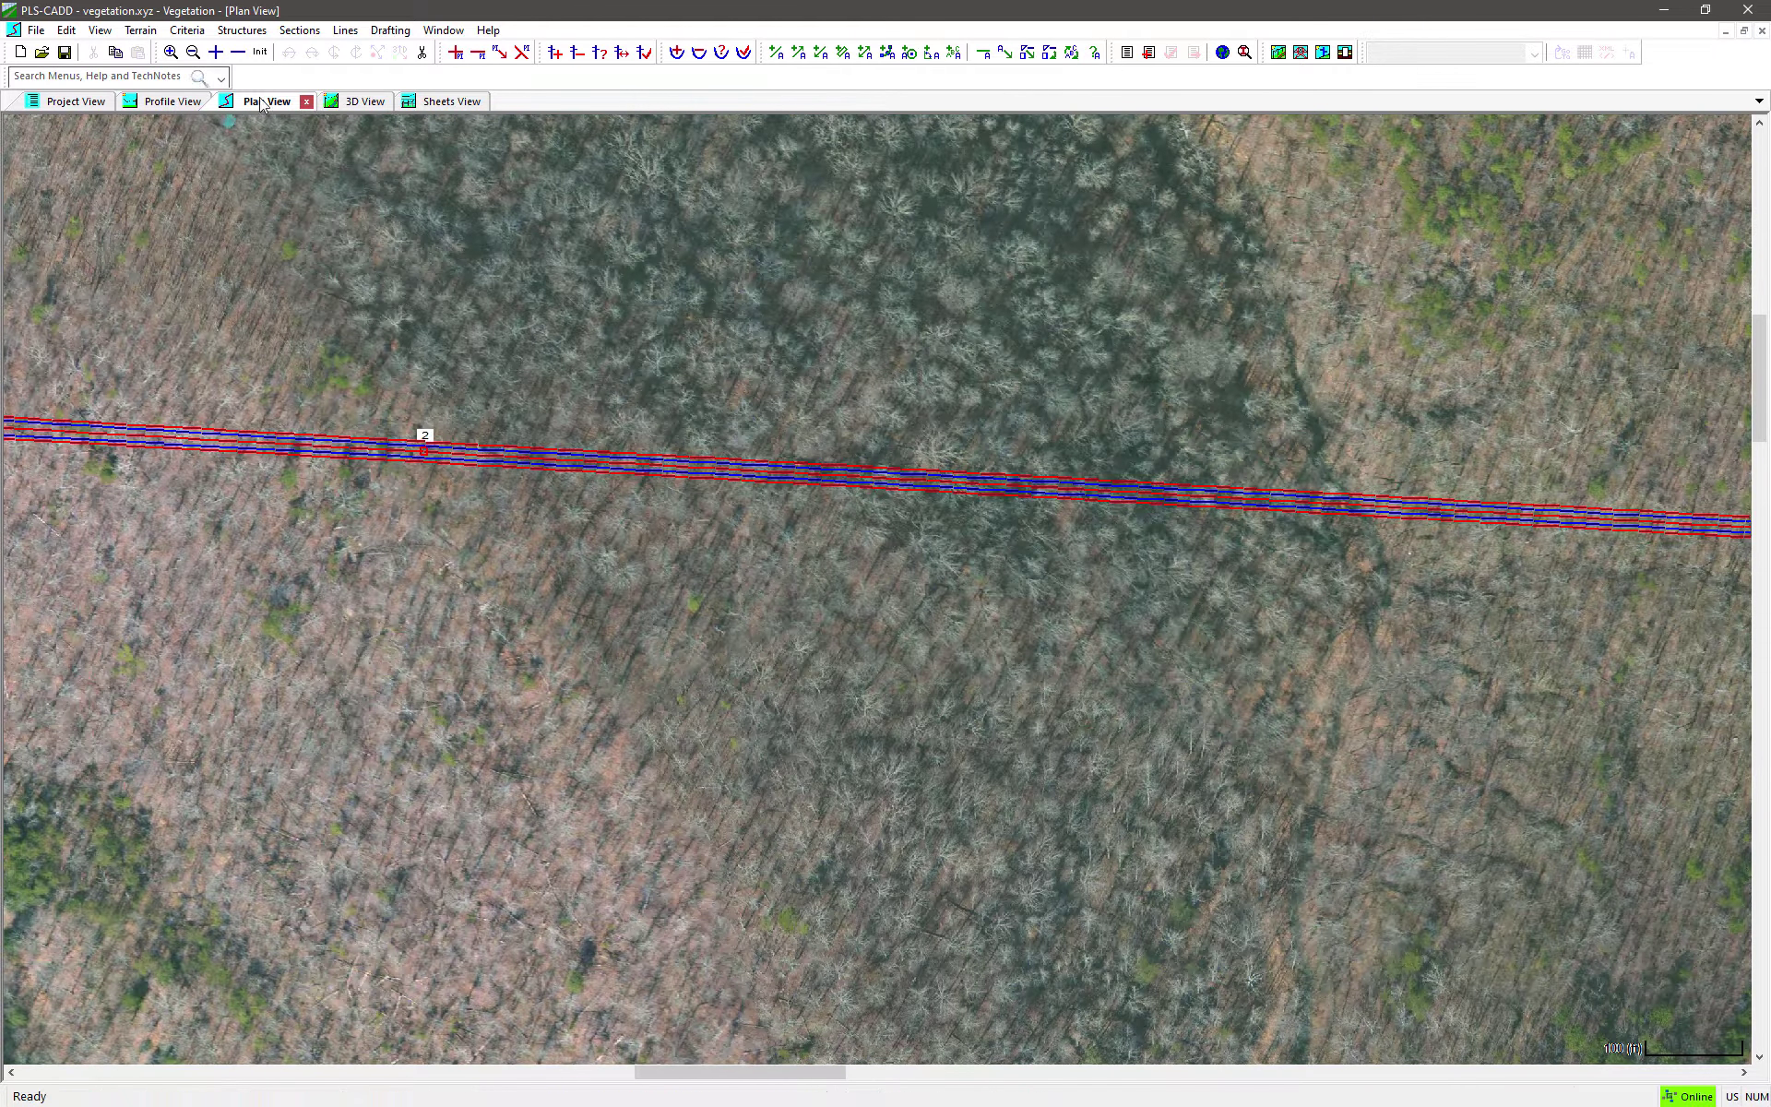
{"action": "left_click", "coordinate": [334, 102]}
{"action": "scroll", "coordinate": [747, 478], "scroll_direction": "down", "scroll_amount": 1}
{"action": "mouse_move", "coordinate": [686, 569]}
{"action": "middle_mouse_down"}
{"action": "mouse_move", "coordinate": [556, 661]}
{"action": "mouse_move", "coordinate": [641, 656]}
{"action": "middle_mouse_up"}
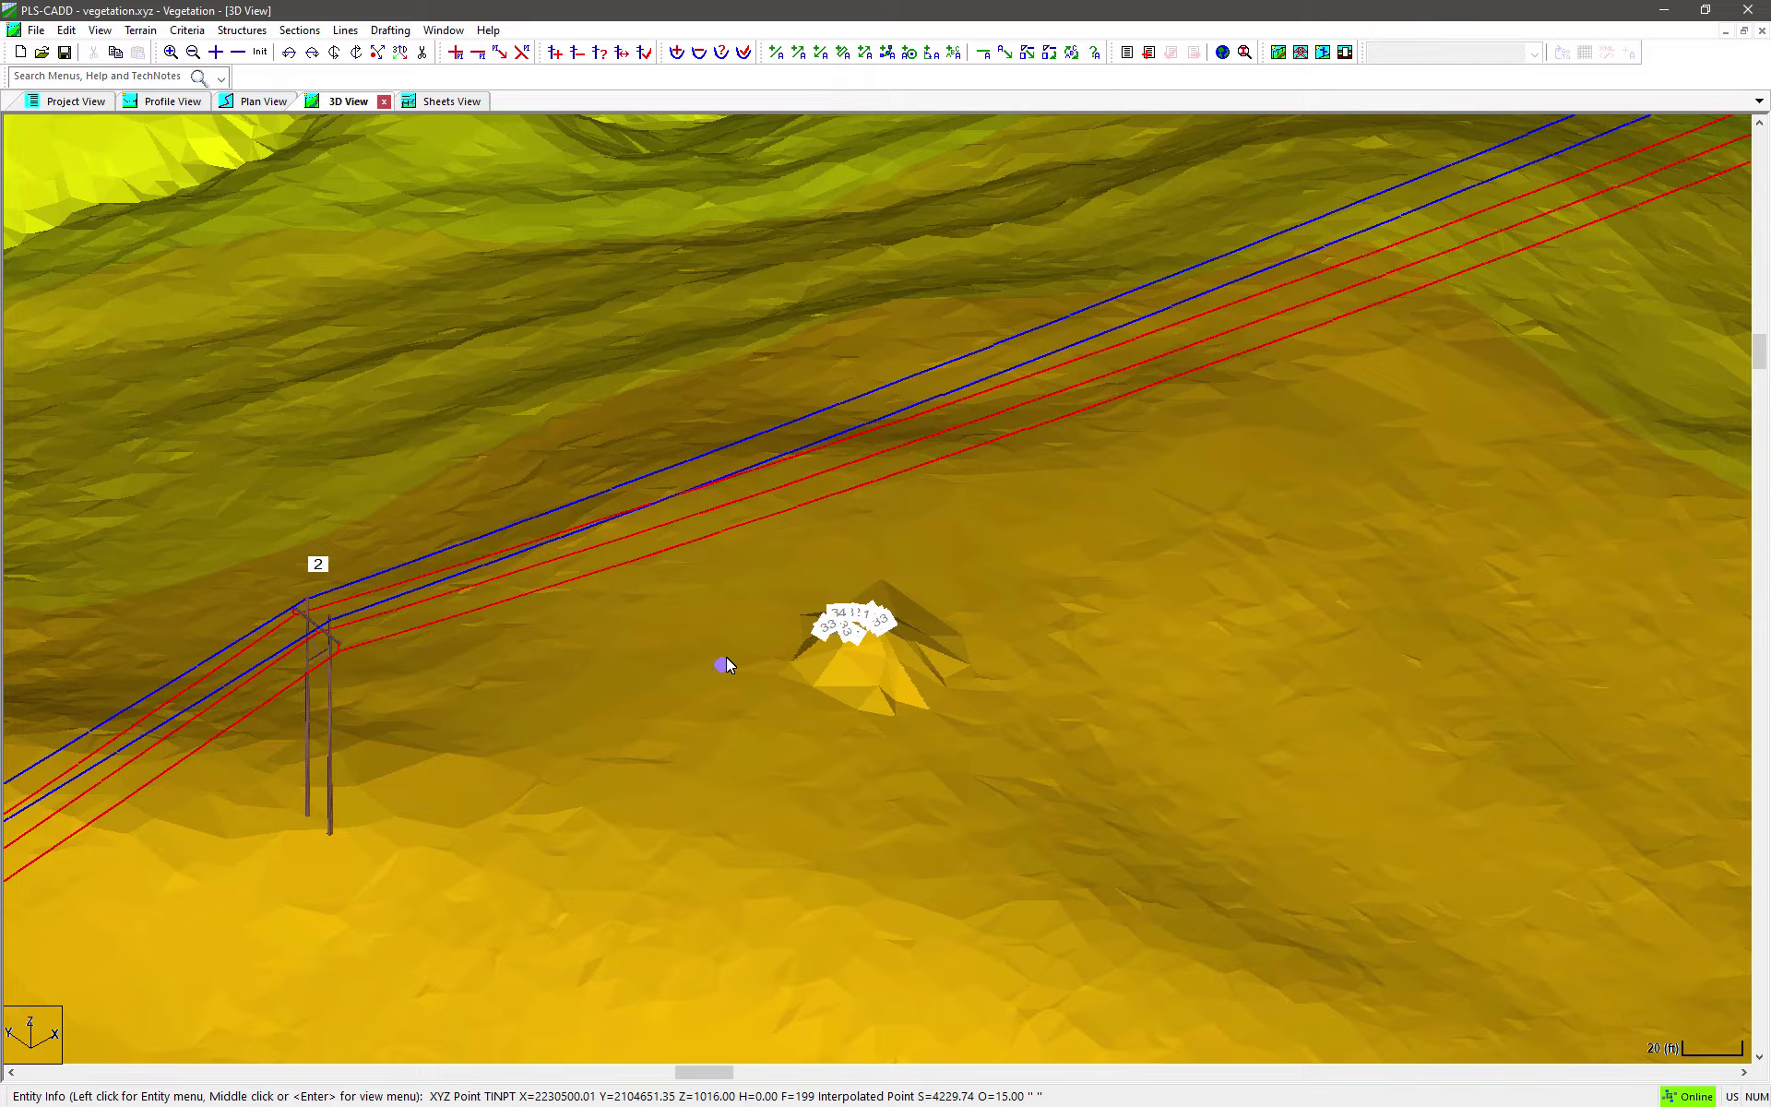
Show the clearance TIN's contour lines with a maximum Z value of 34 ft for contours and rendering.
{"action": "left_click", "coordinate": [140, 29]}
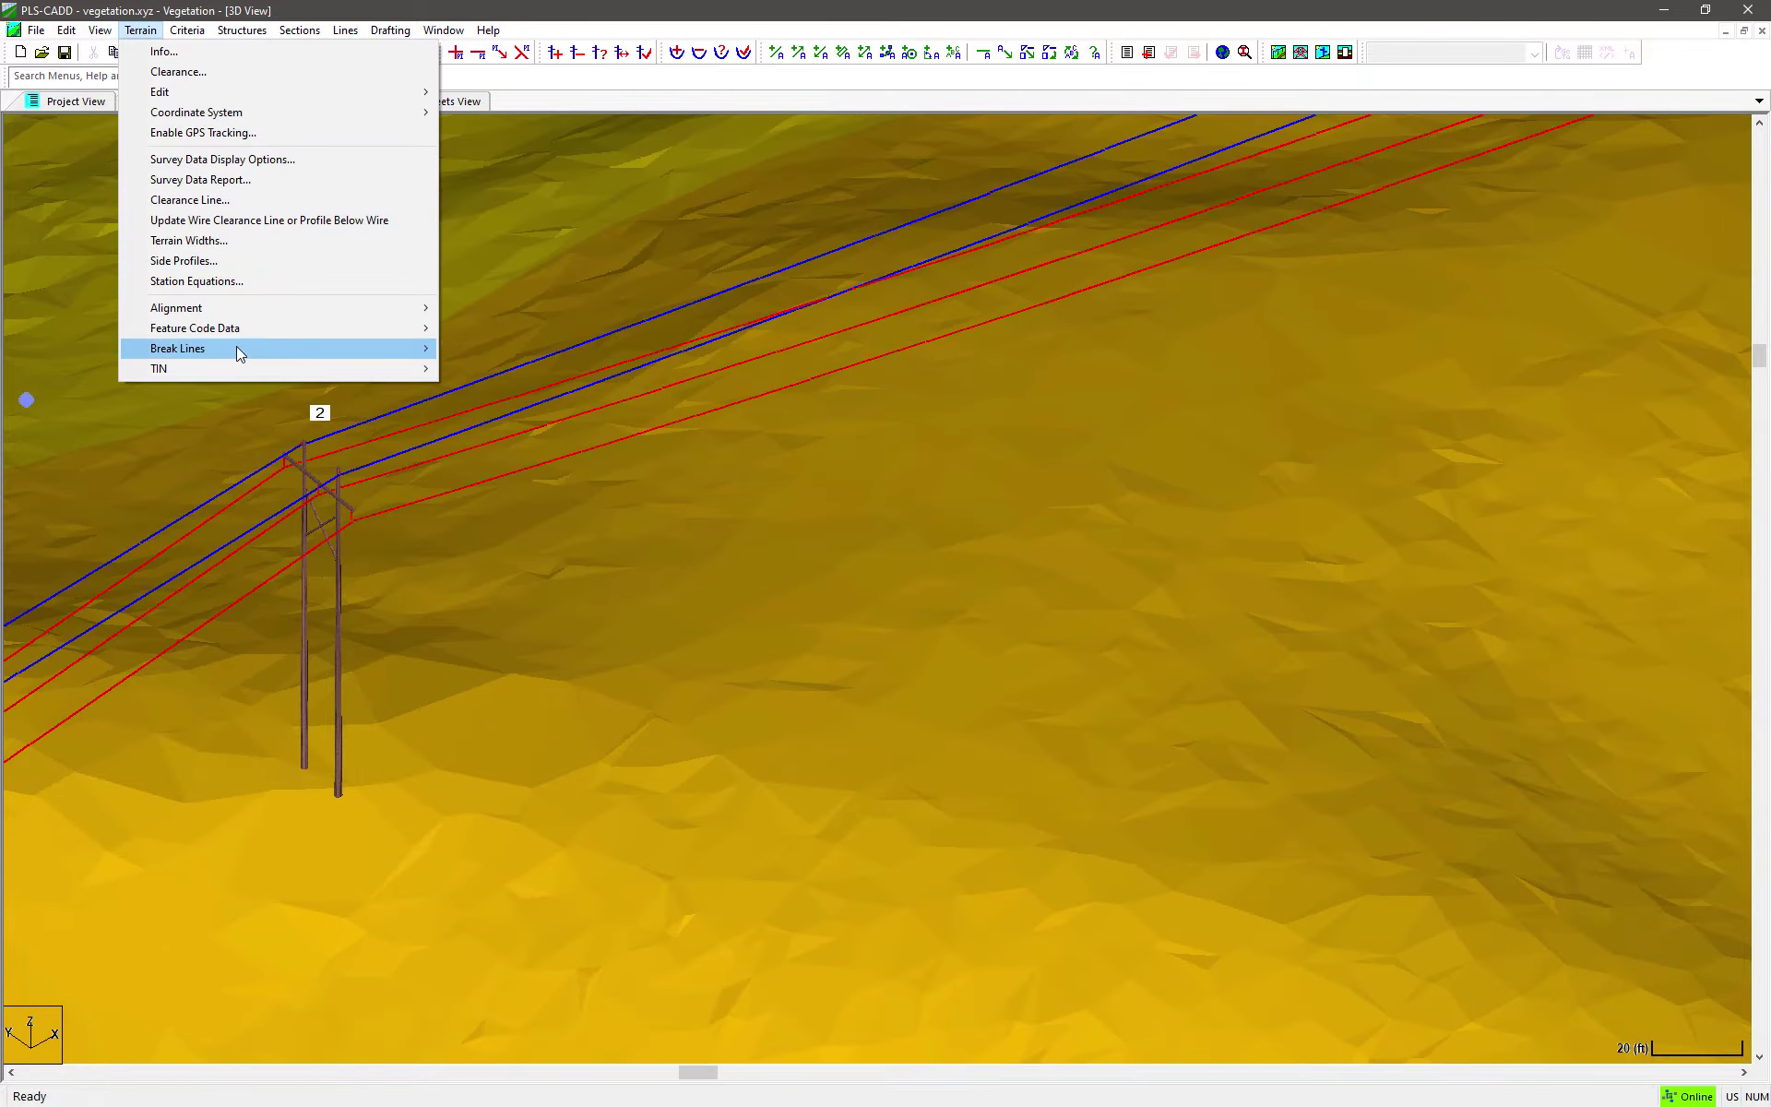
{"action": "mouse_move", "coordinate": [241, 369]}
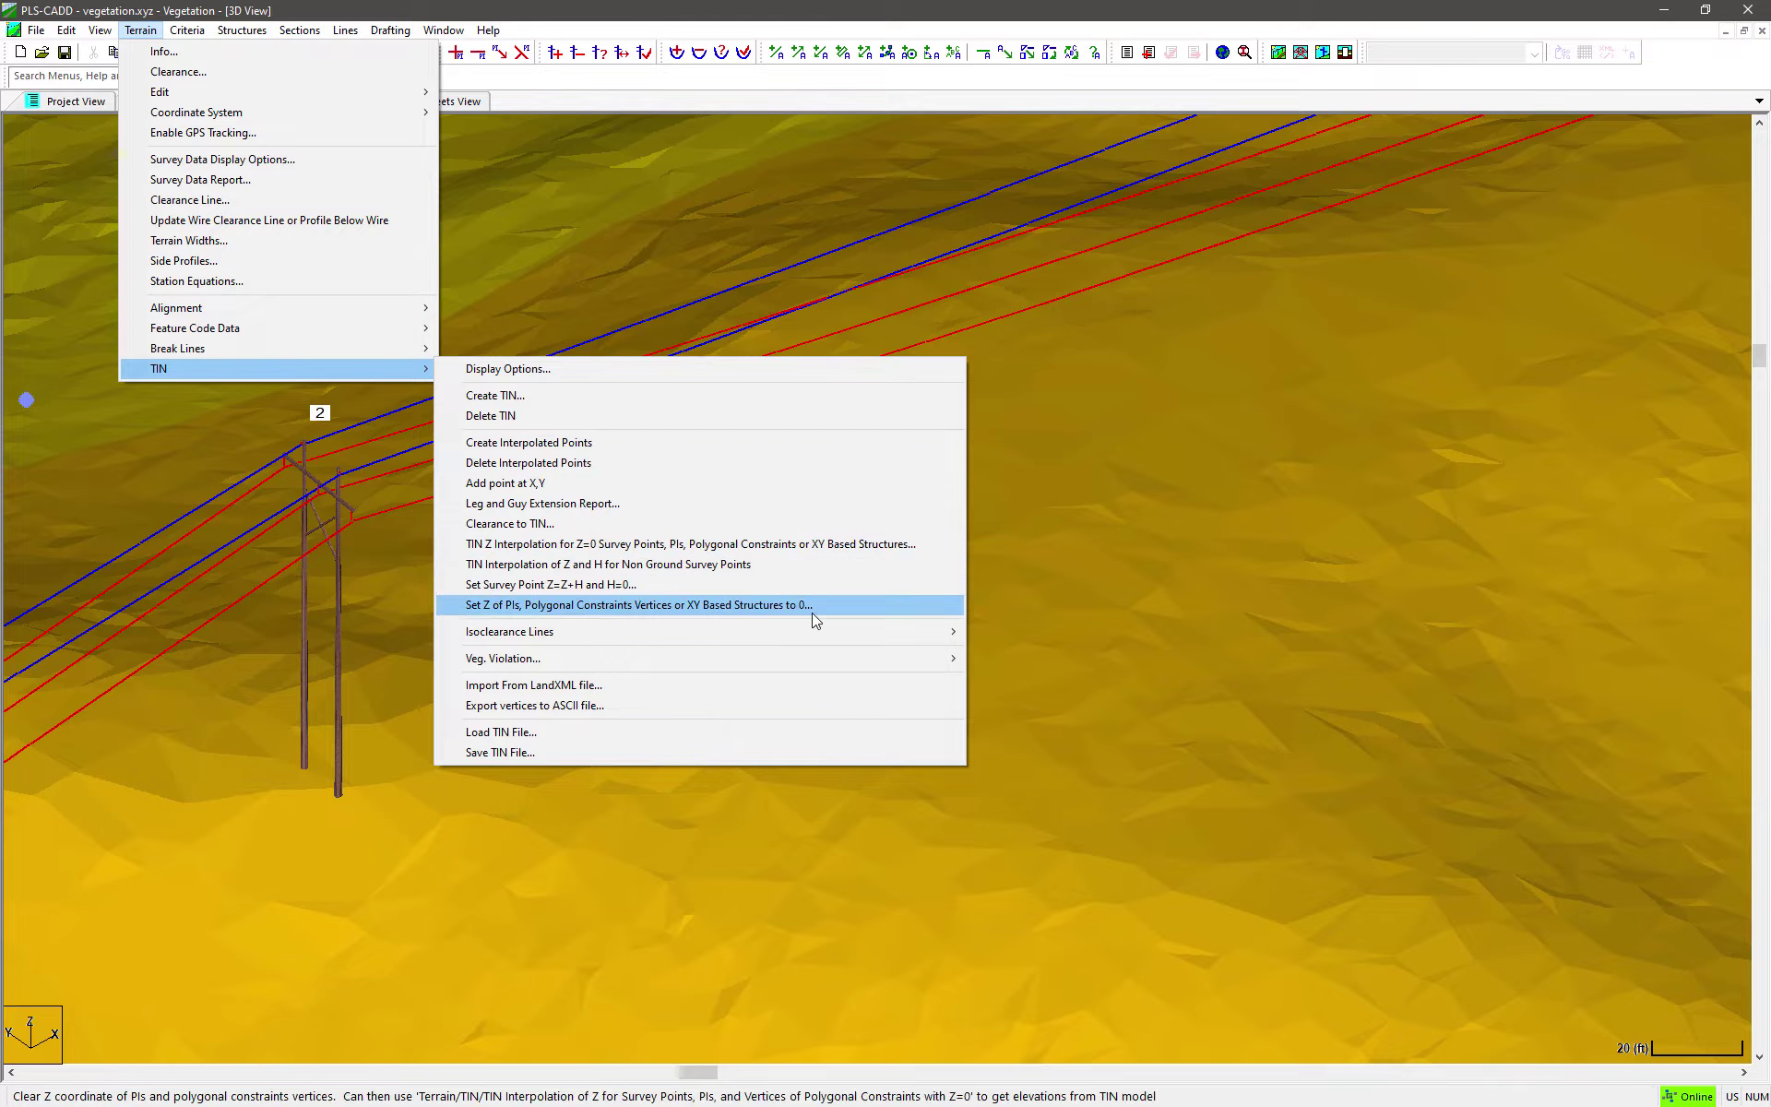
{"action": "mouse_move", "coordinate": [965, 641]}
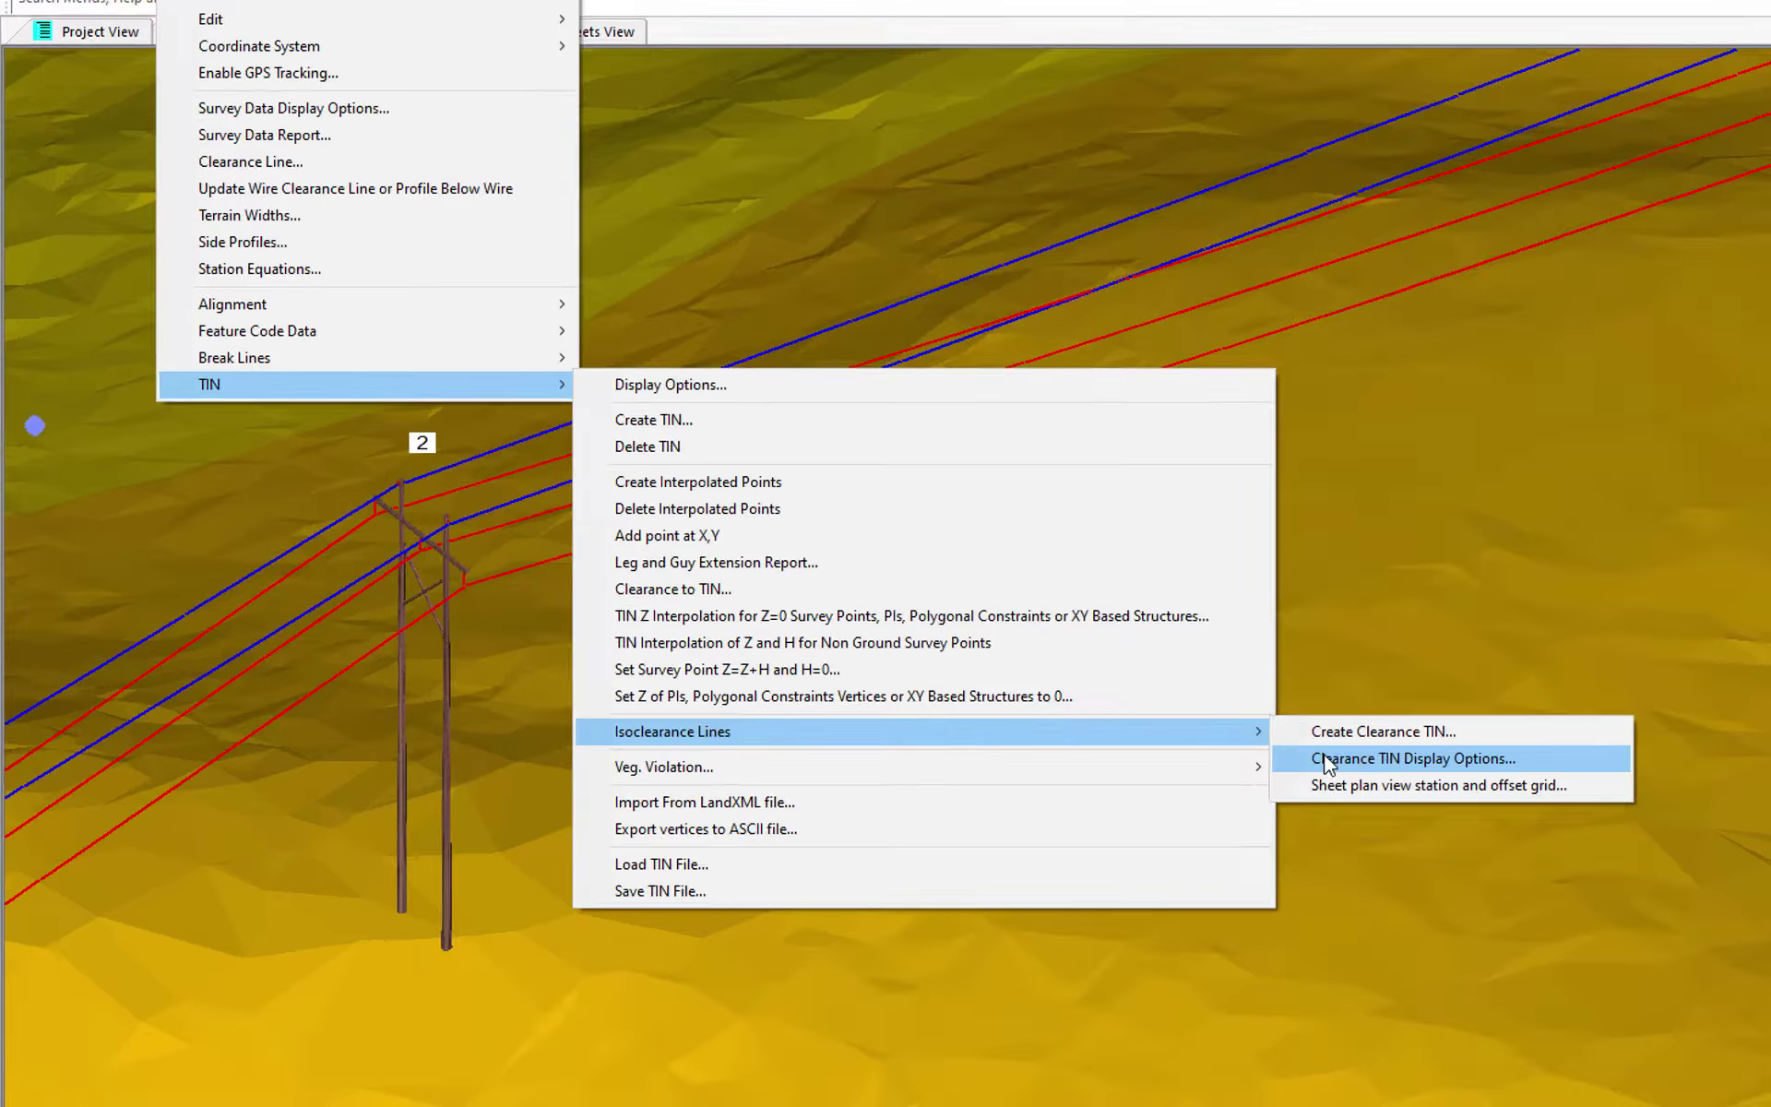
{"action": "left_click", "coordinate": [982, 650]}
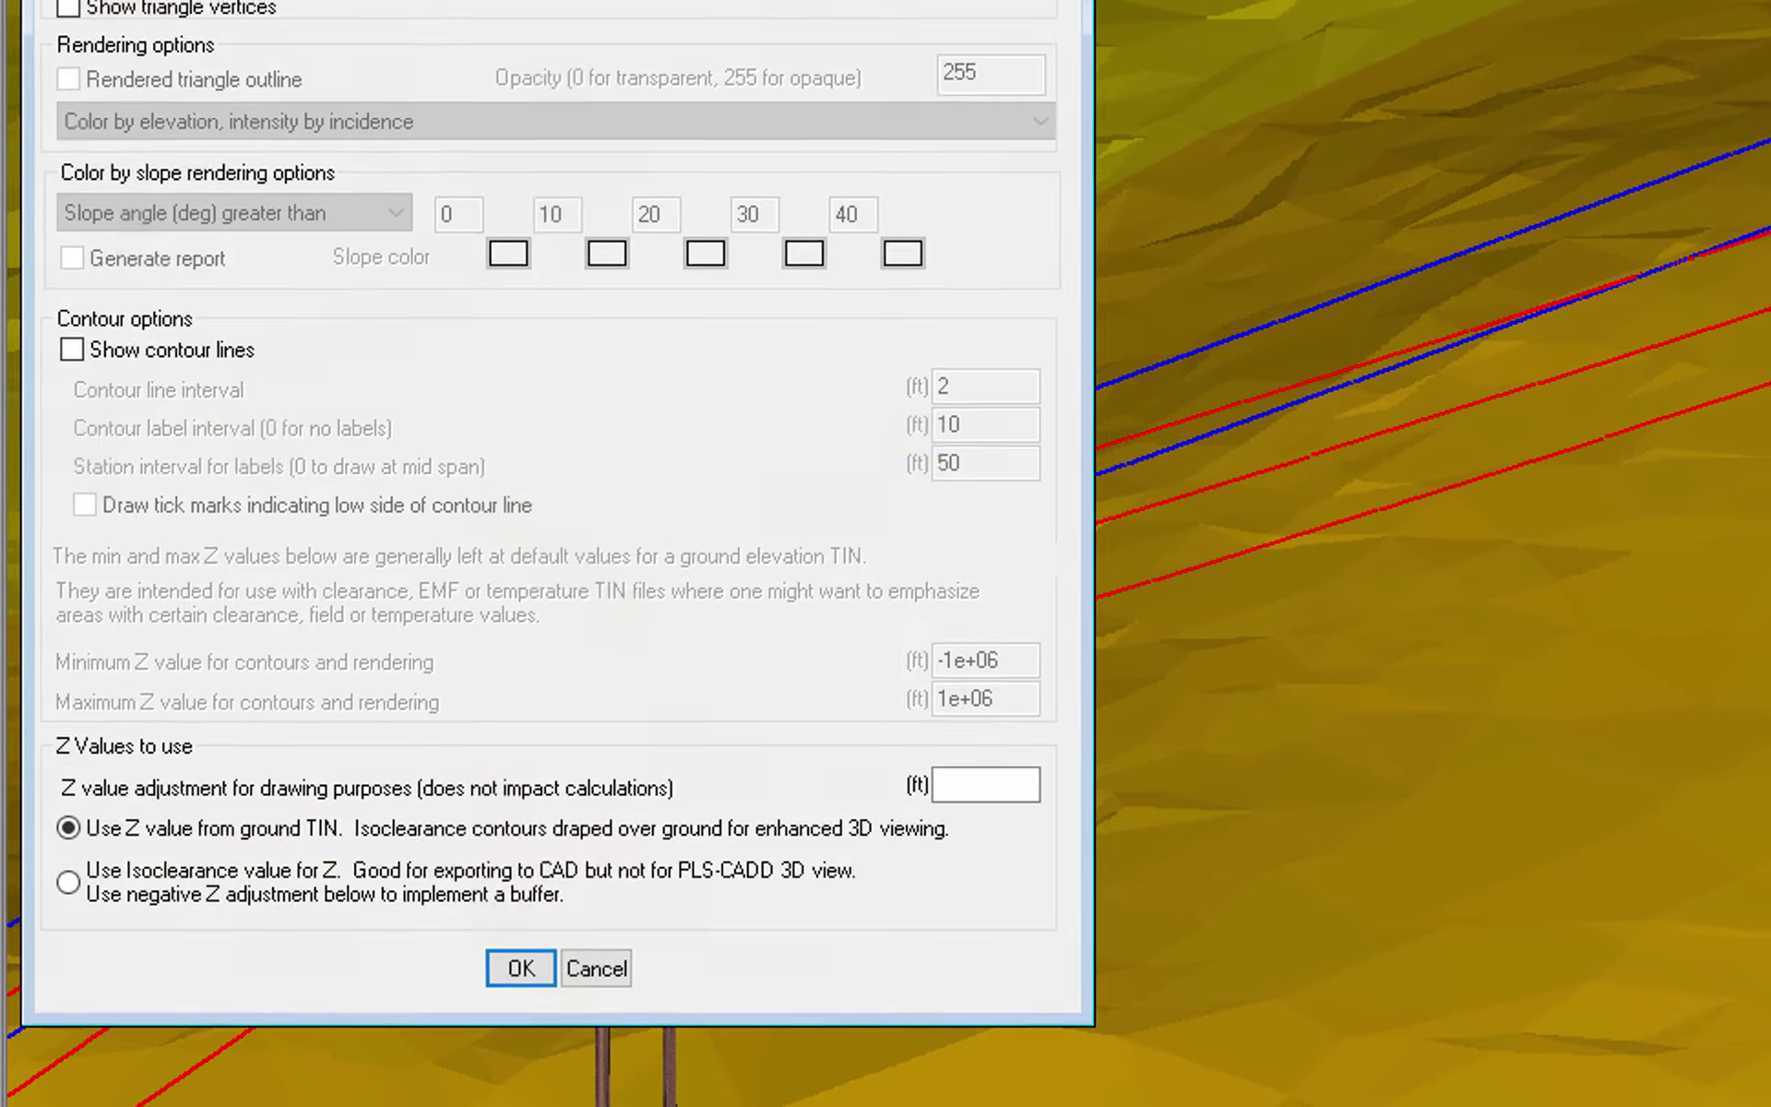
{"action": "left_click", "coordinate": [214, 351]}
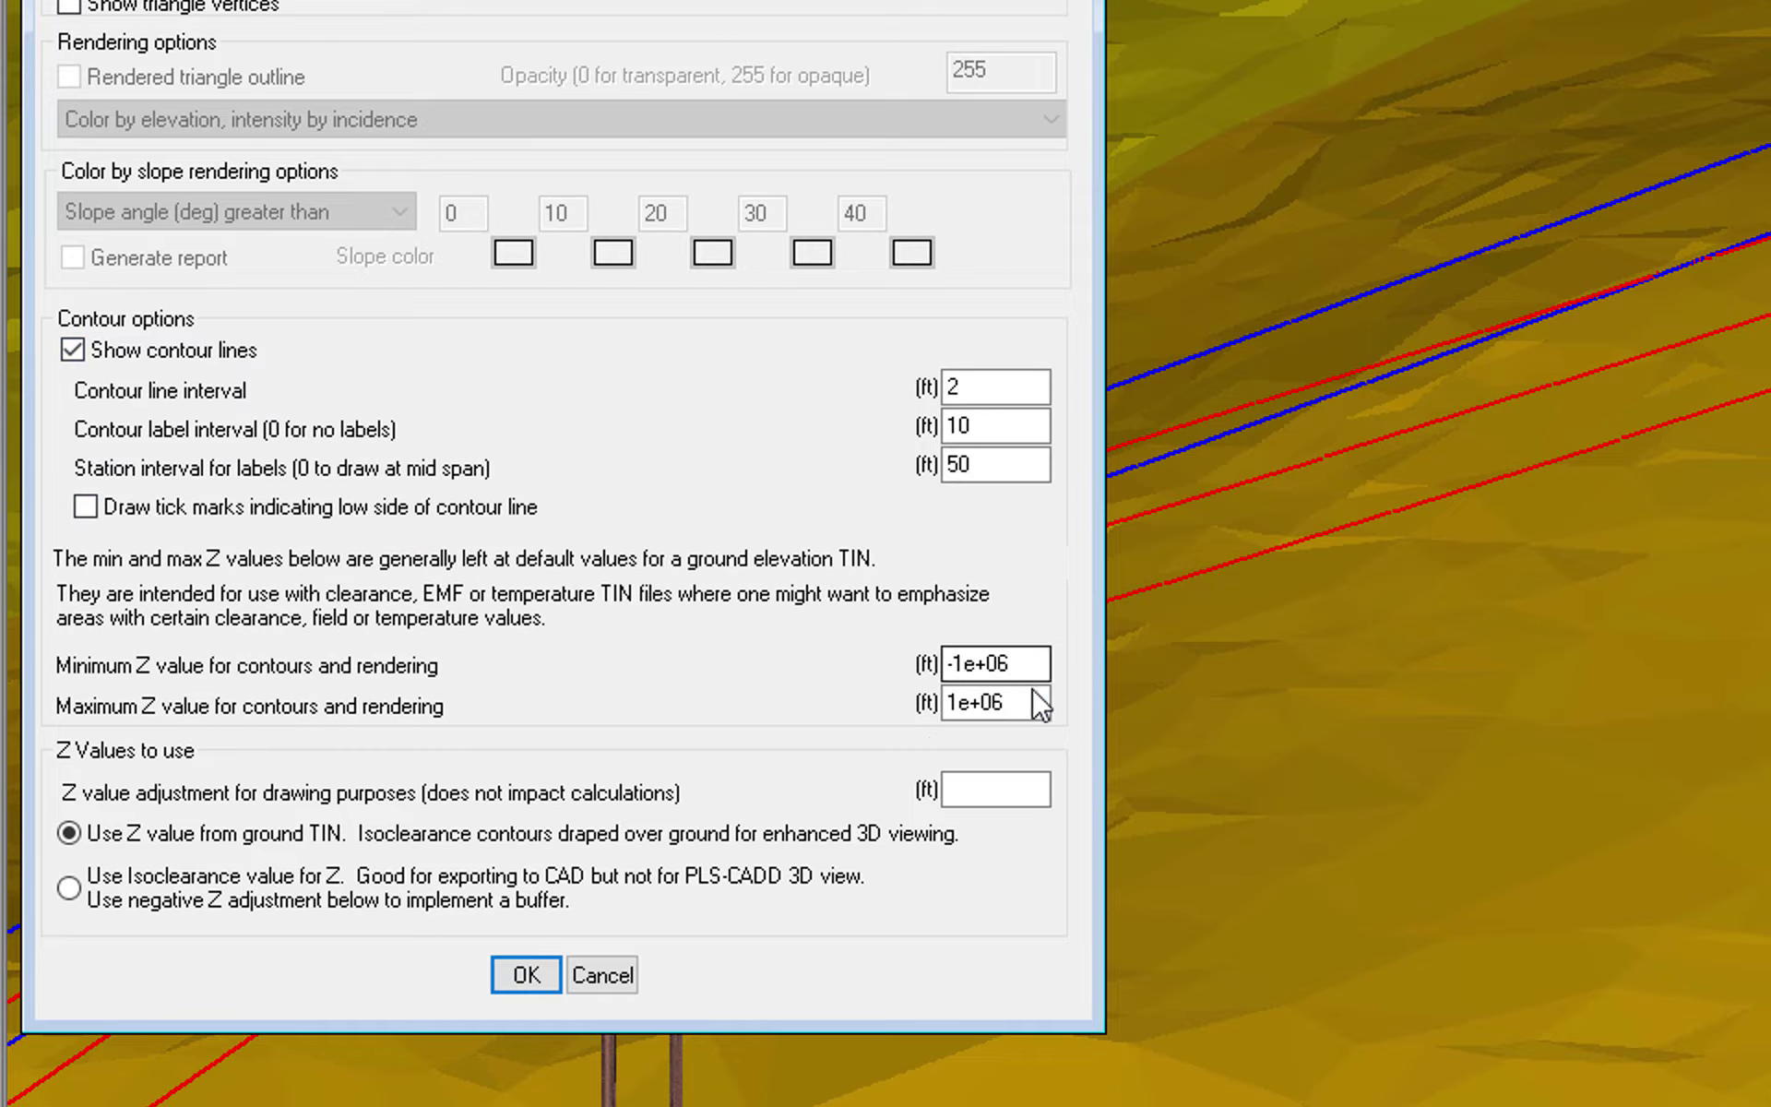
{"action": "double_click", "coordinate": [943, 703]}
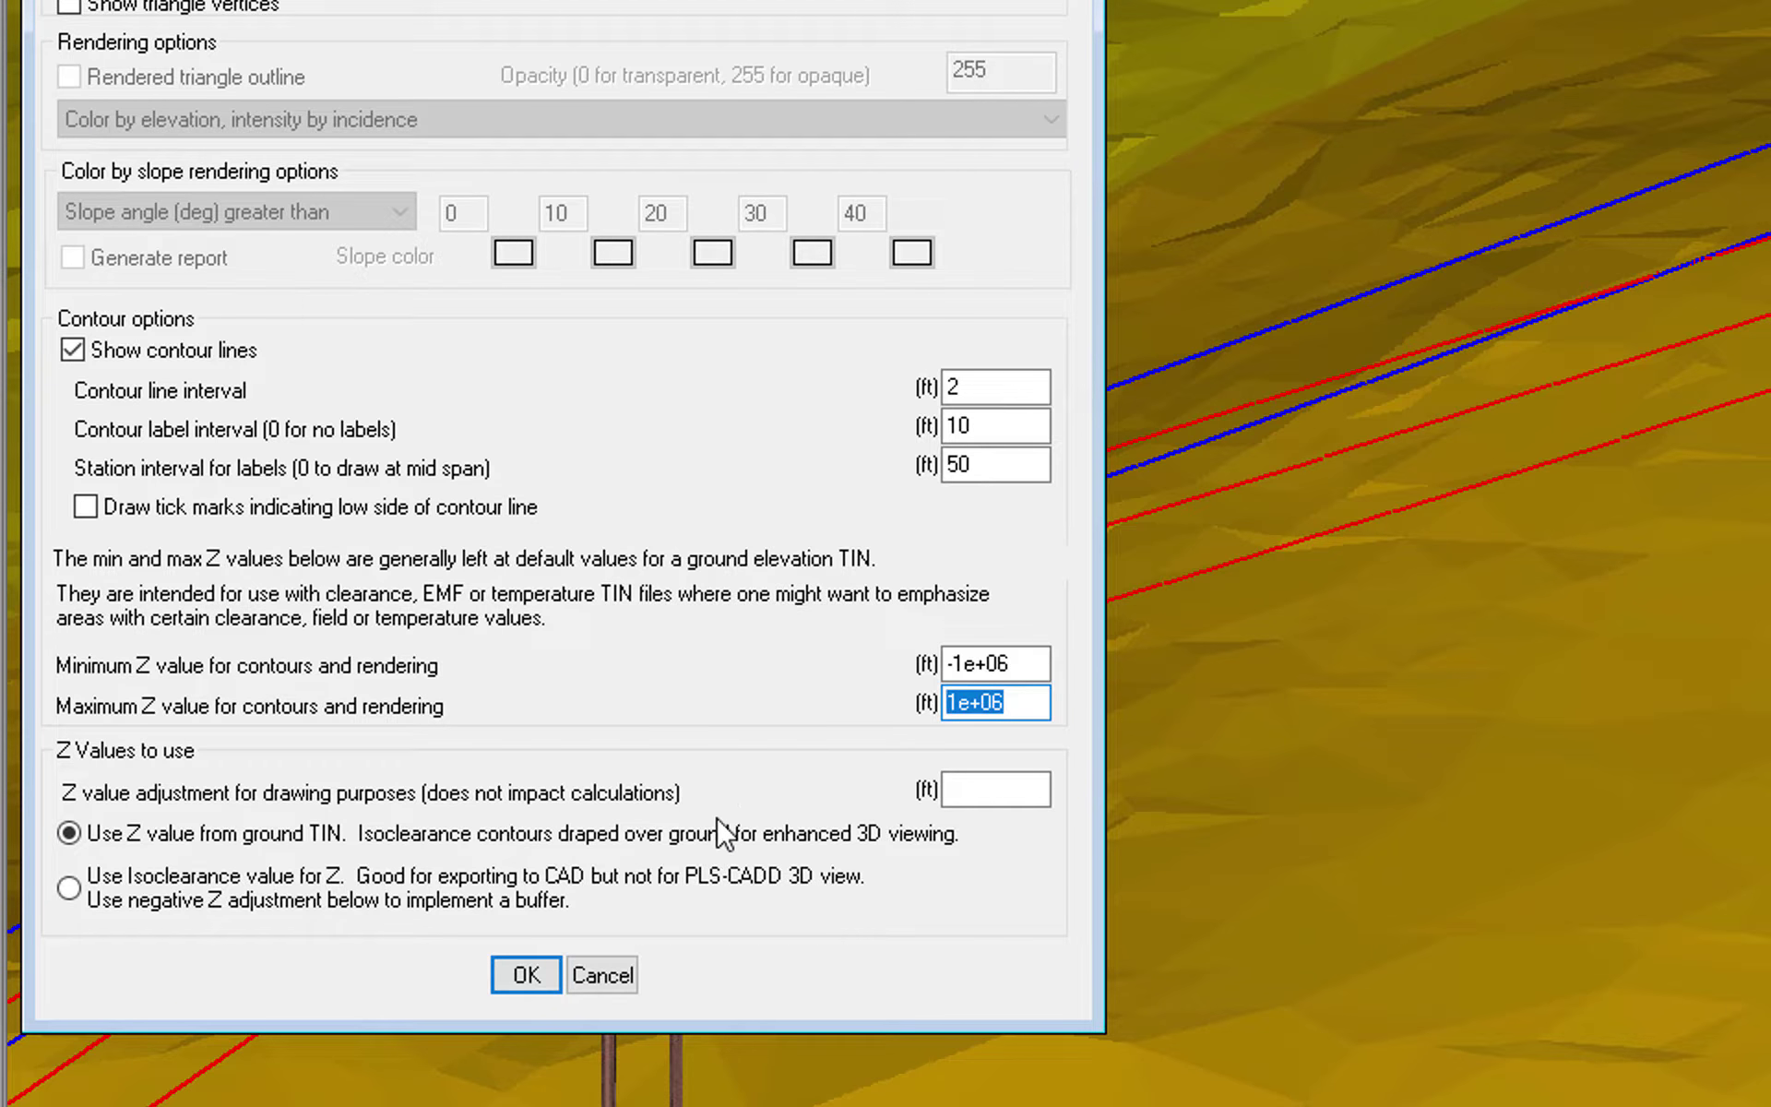
{"action": "type", "text": "3"}
{"action": "key", "text": "Return"}
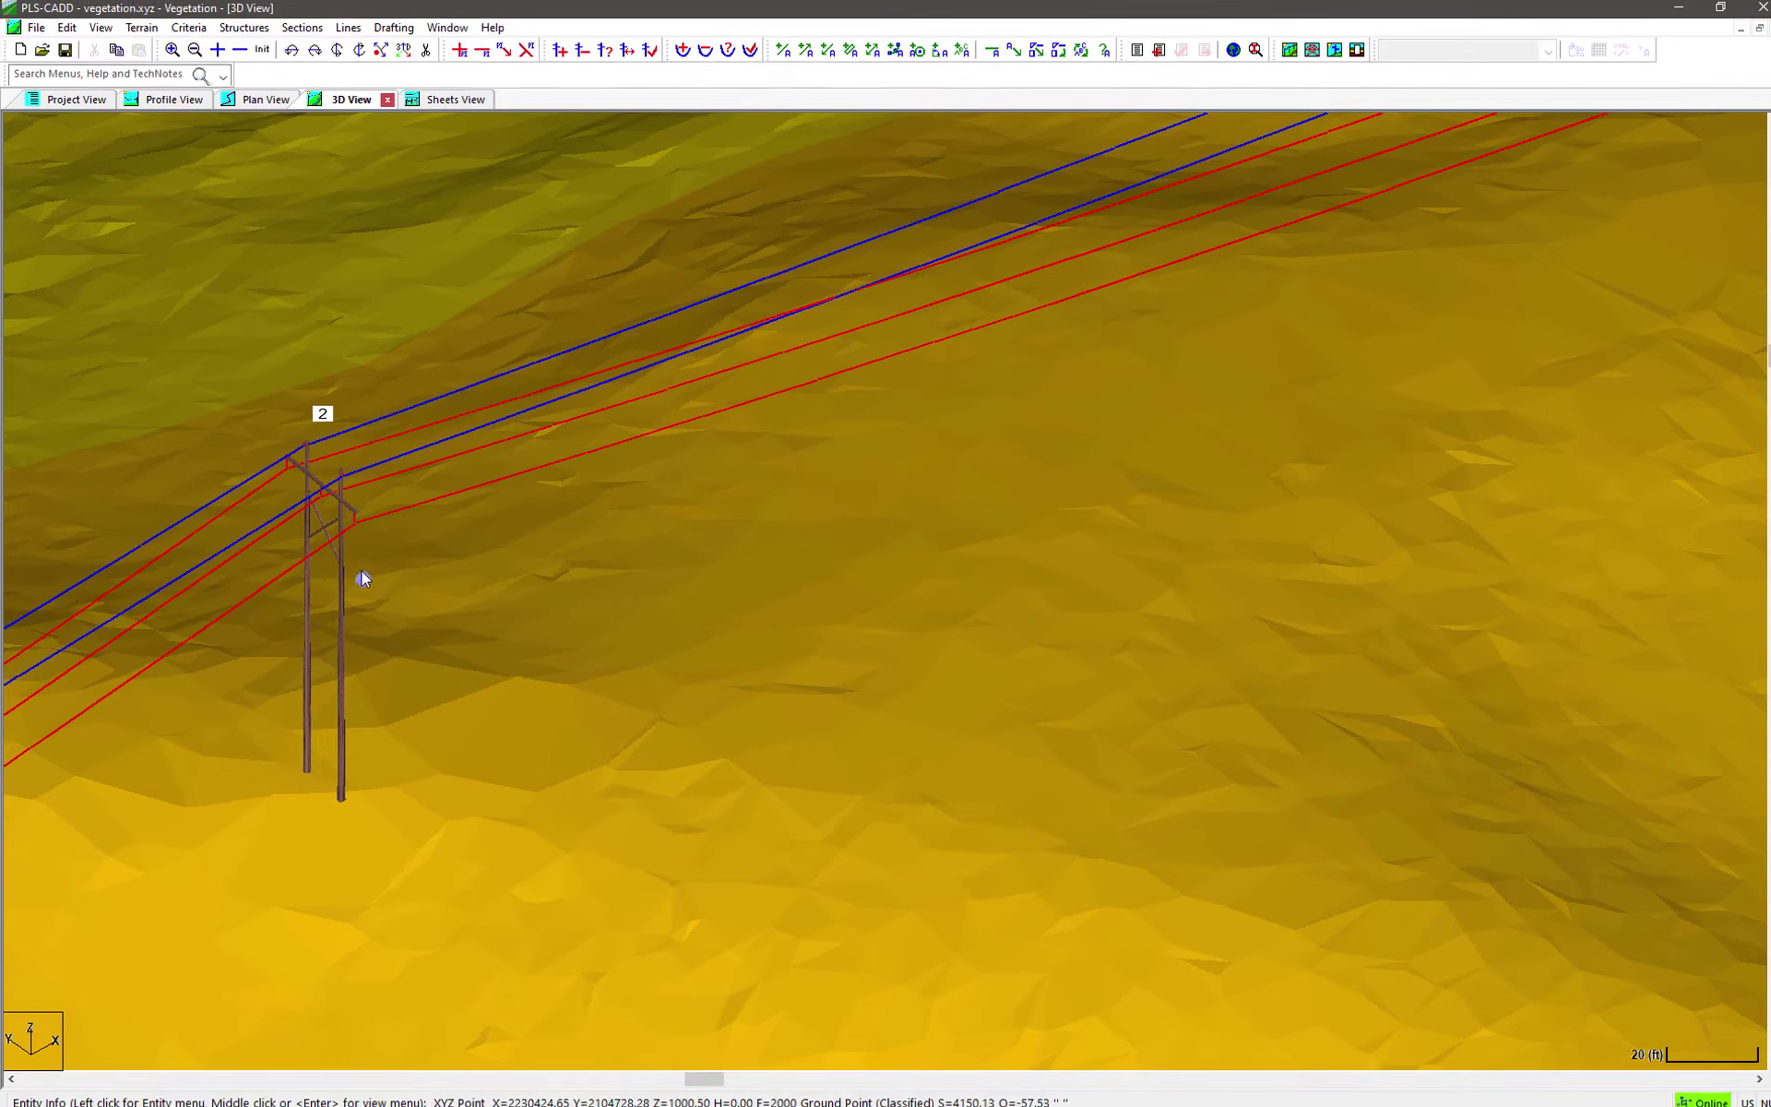
Set the clearance TIN's maximum Z value for contours and rendering to 999 ft and view the contours along the span.
{"action": "left_click", "coordinate": [140, 30]}
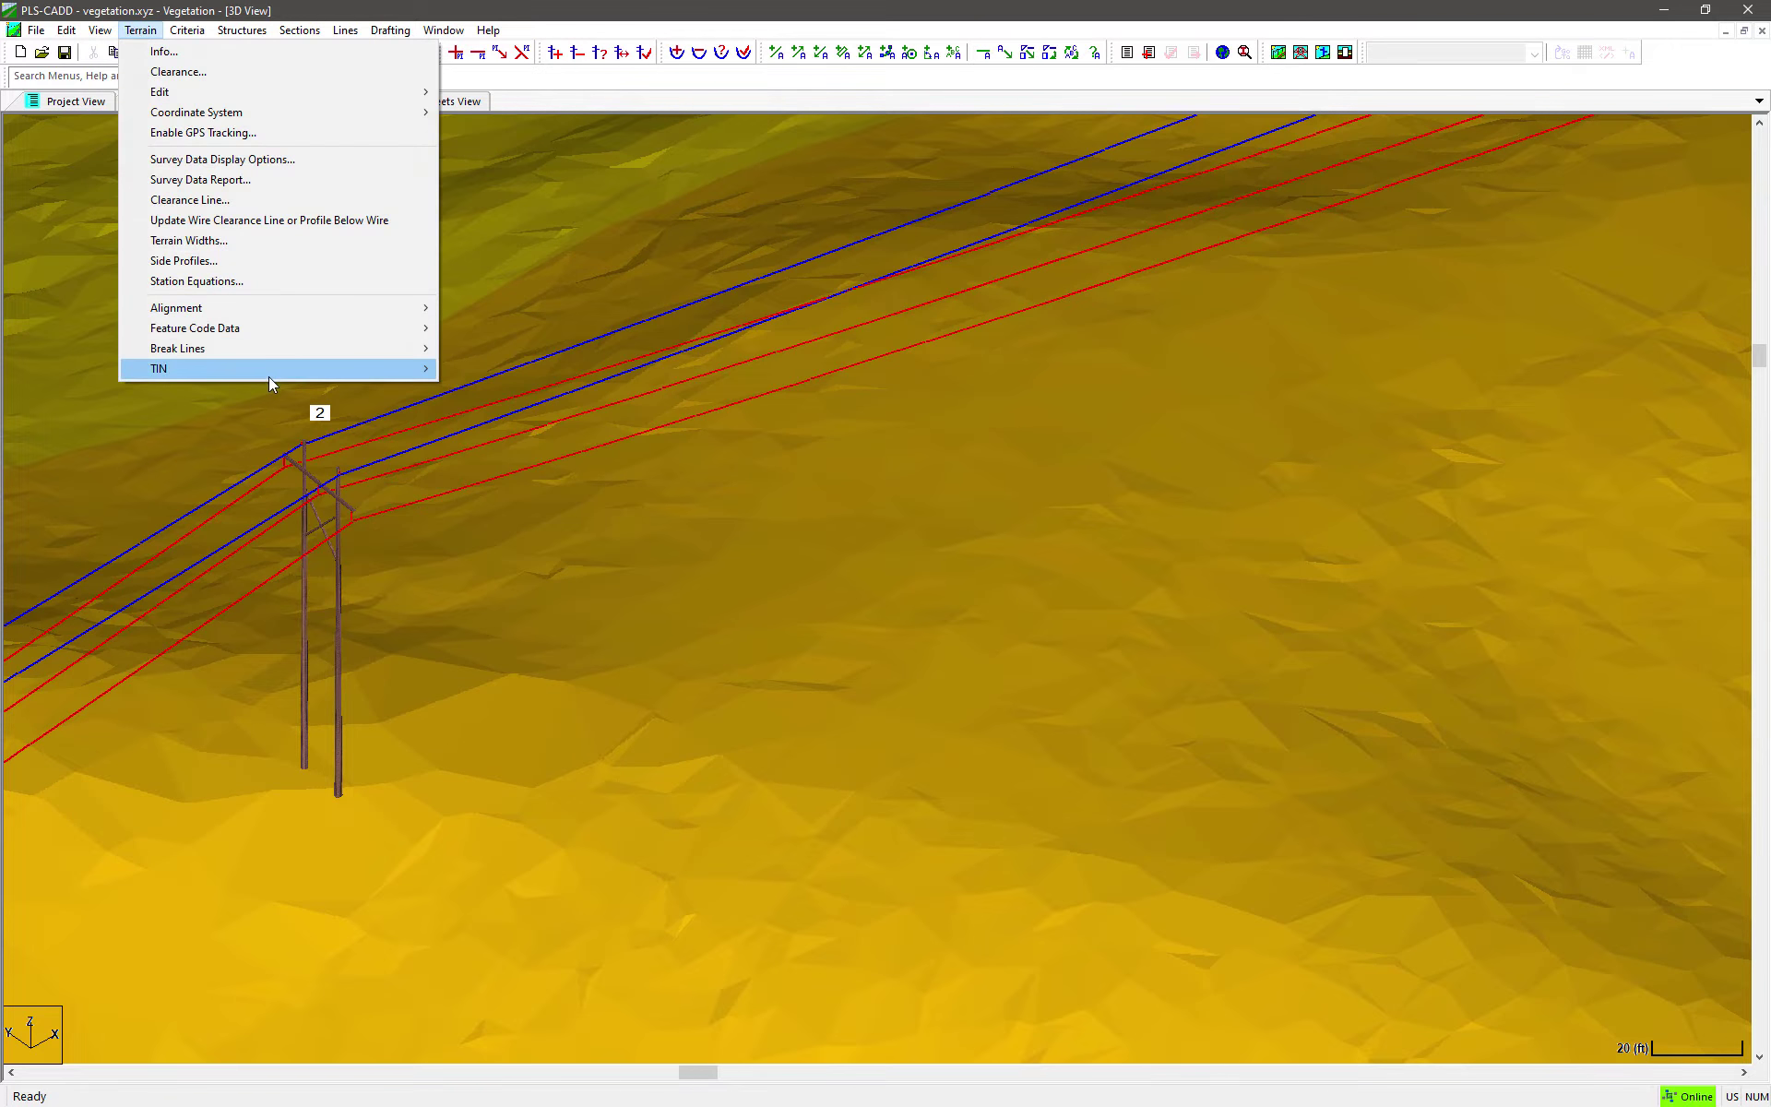
{"action": "mouse_move", "coordinate": [268, 369]}
{"action": "mouse_move", "coordinate": [955, 631]}
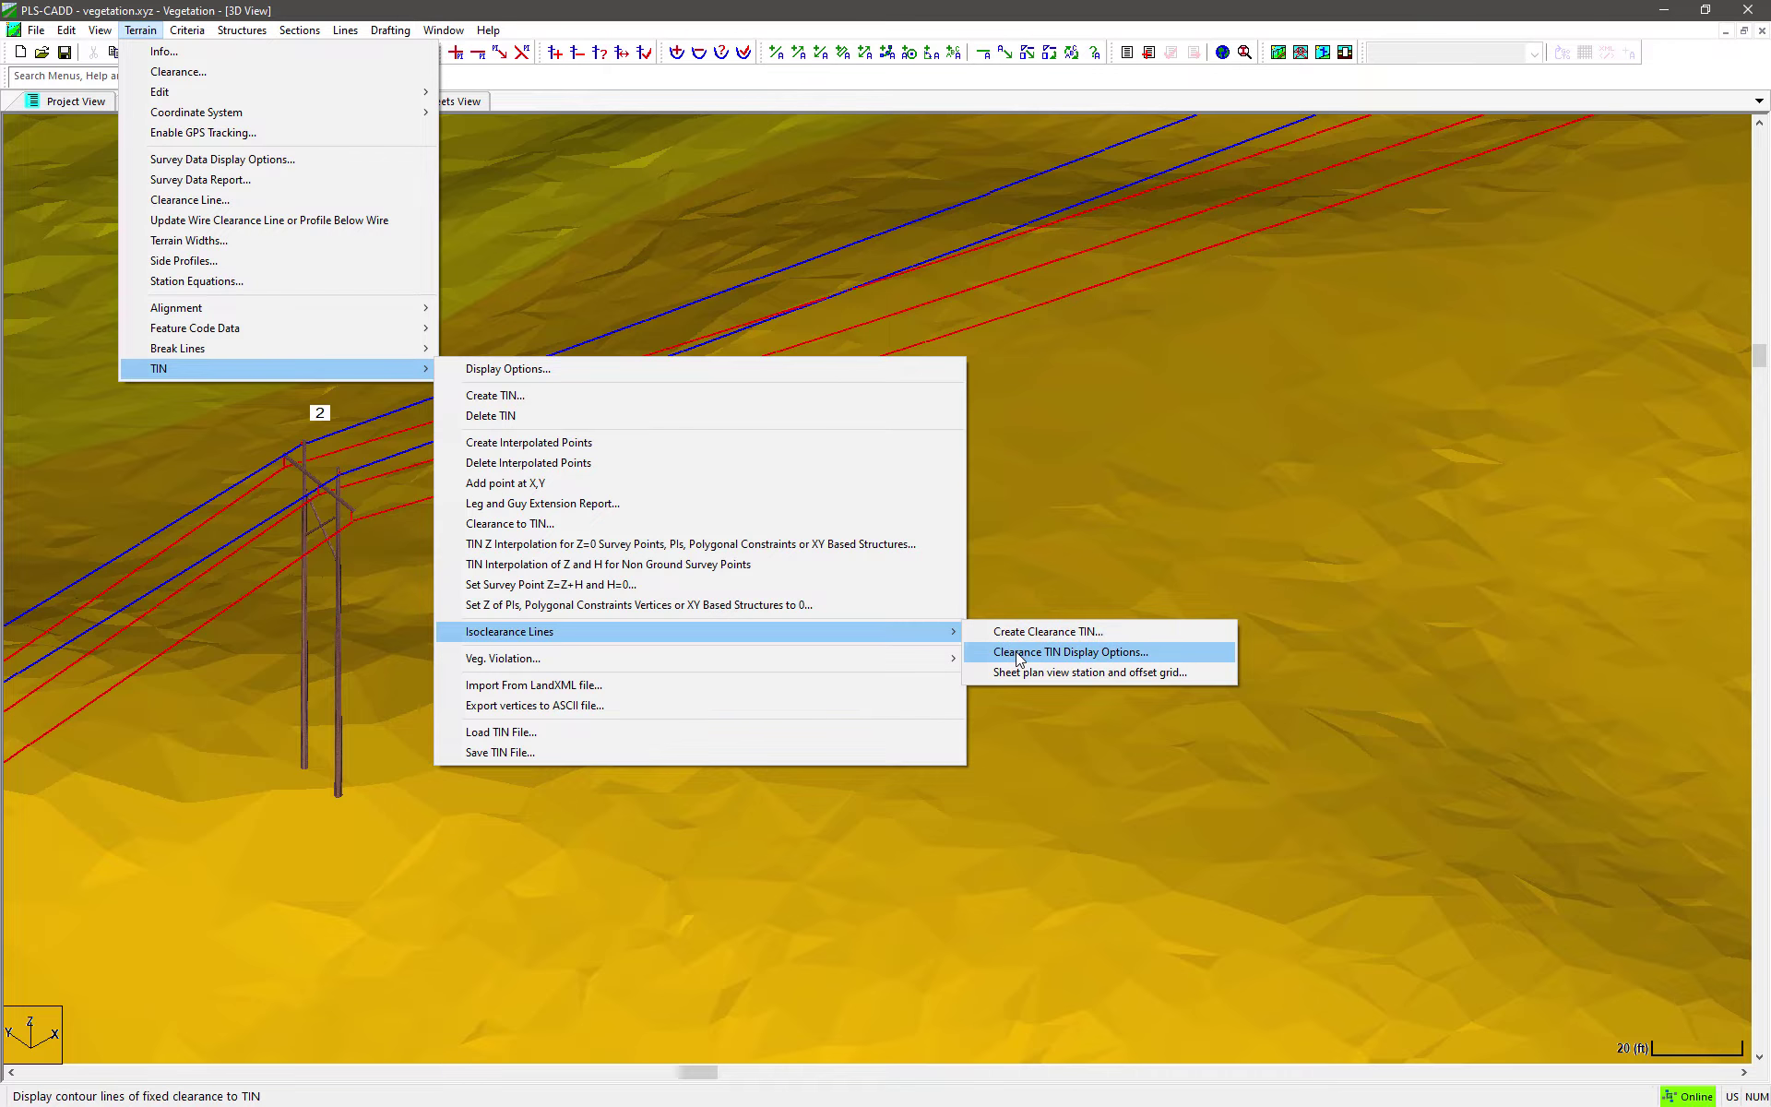
{"action": "left_click", "coordinate": [1020, 653]}
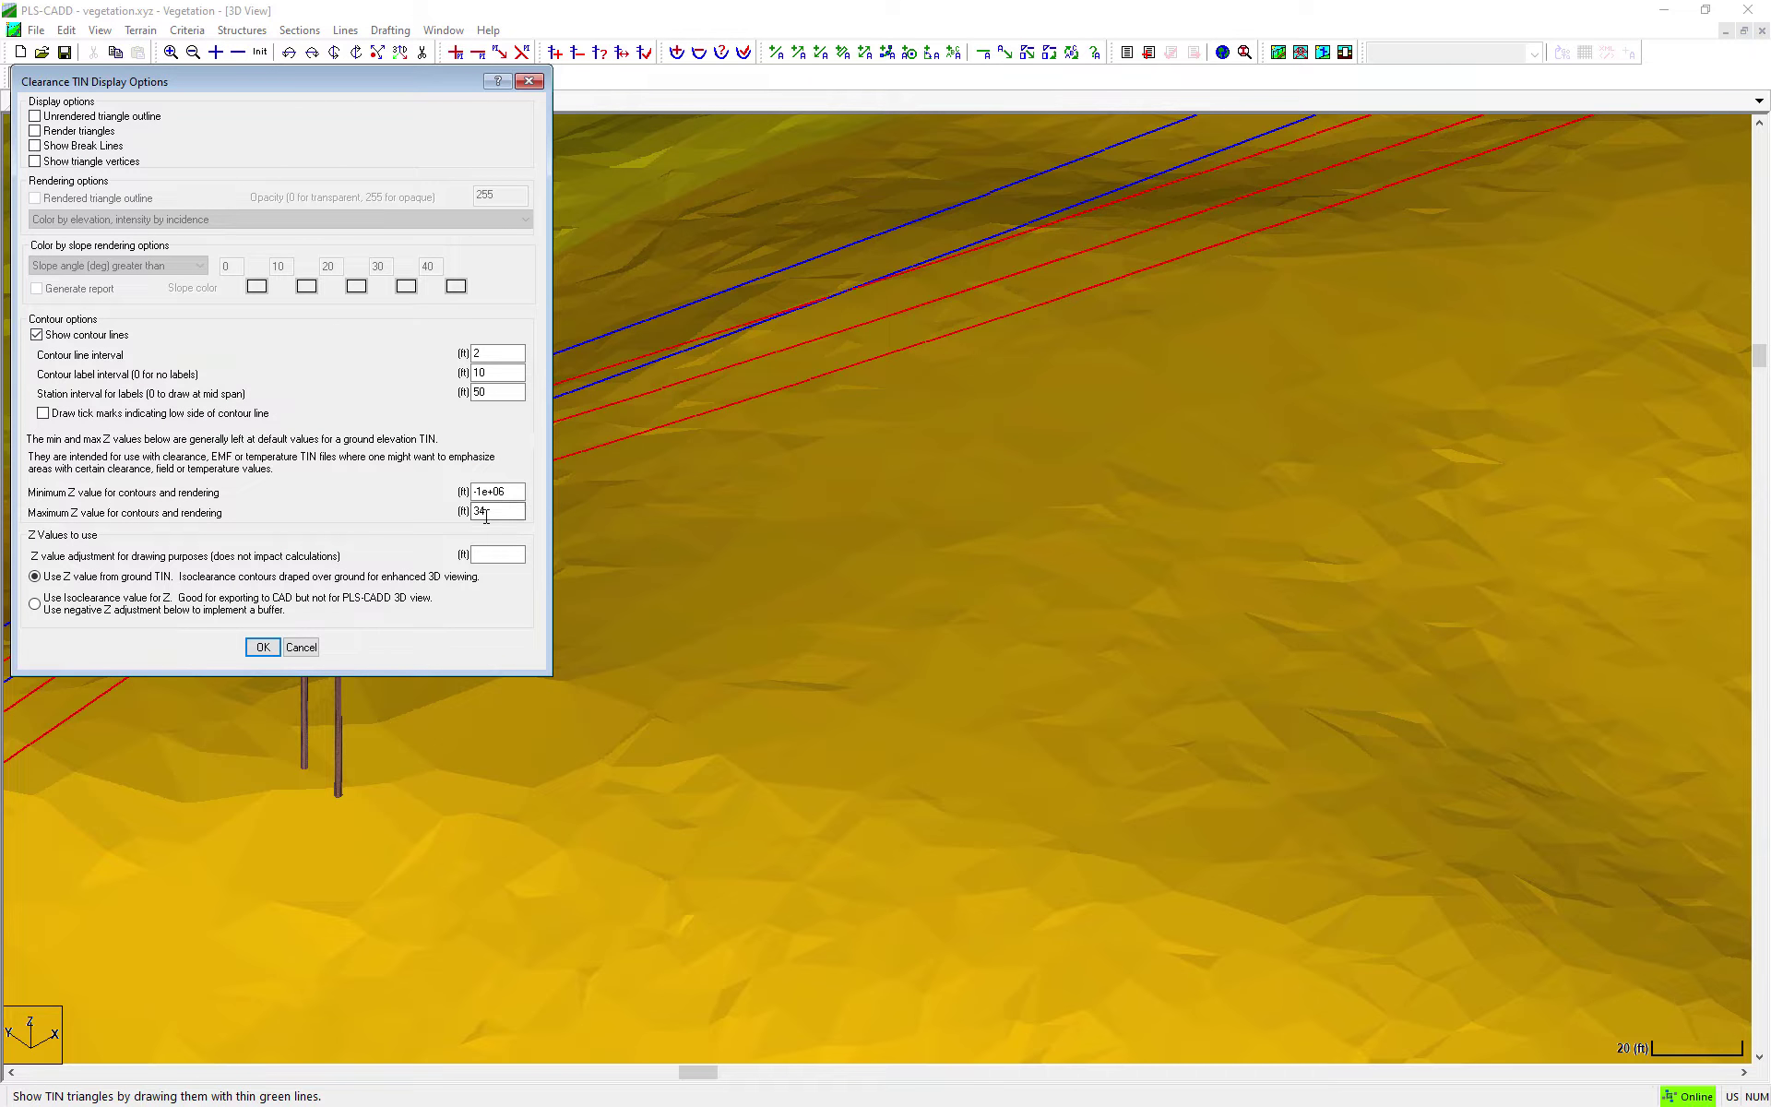
{"action": "double_click", "coordinate": [483, 512]}
{"action": "type", "text": "999"}
{"action": "key", "text": "Return"}
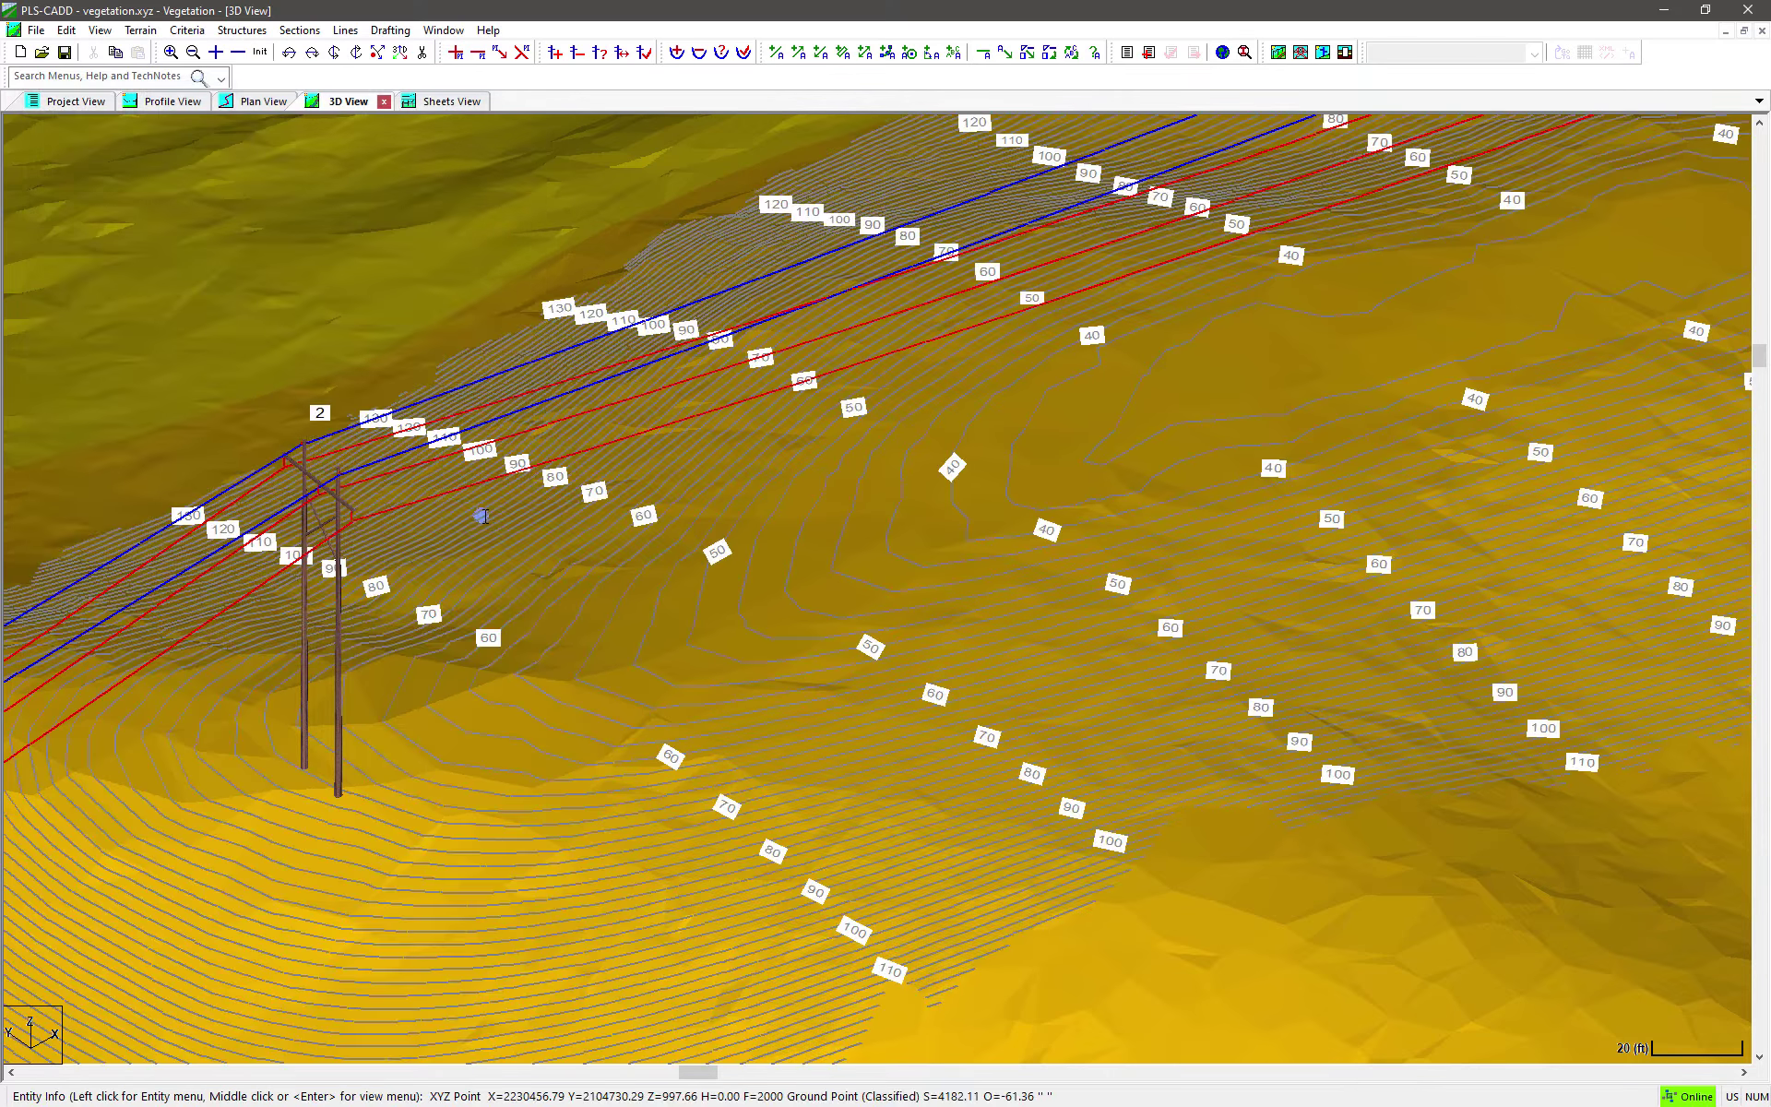
{"action": "scroll", "coordinate": [516, 614], "scroll_direction": "down", "scroll_amount": 3}
{"action": "mouse_move", "coordinate": [515, 614]}
{"action": "left_mouse_down"}
{"action": "mouse_move", "coordinate": [911, 683]}
{"action": "mouse_move", "coordinate": [898, 750]}
{"action": "mouse_move", "coordinate": [853, 765]}
{"action": "mouse_move", "coordinate": [434, 640]}
{"action": "mouse_move", "coordinate": [245, 759]}
{"action": "mouse_move", "coordinate": [234, 923]}
{"action": "mouse_move", "coordinate": [265, 937]}
{"action": "left_mouse_up"}
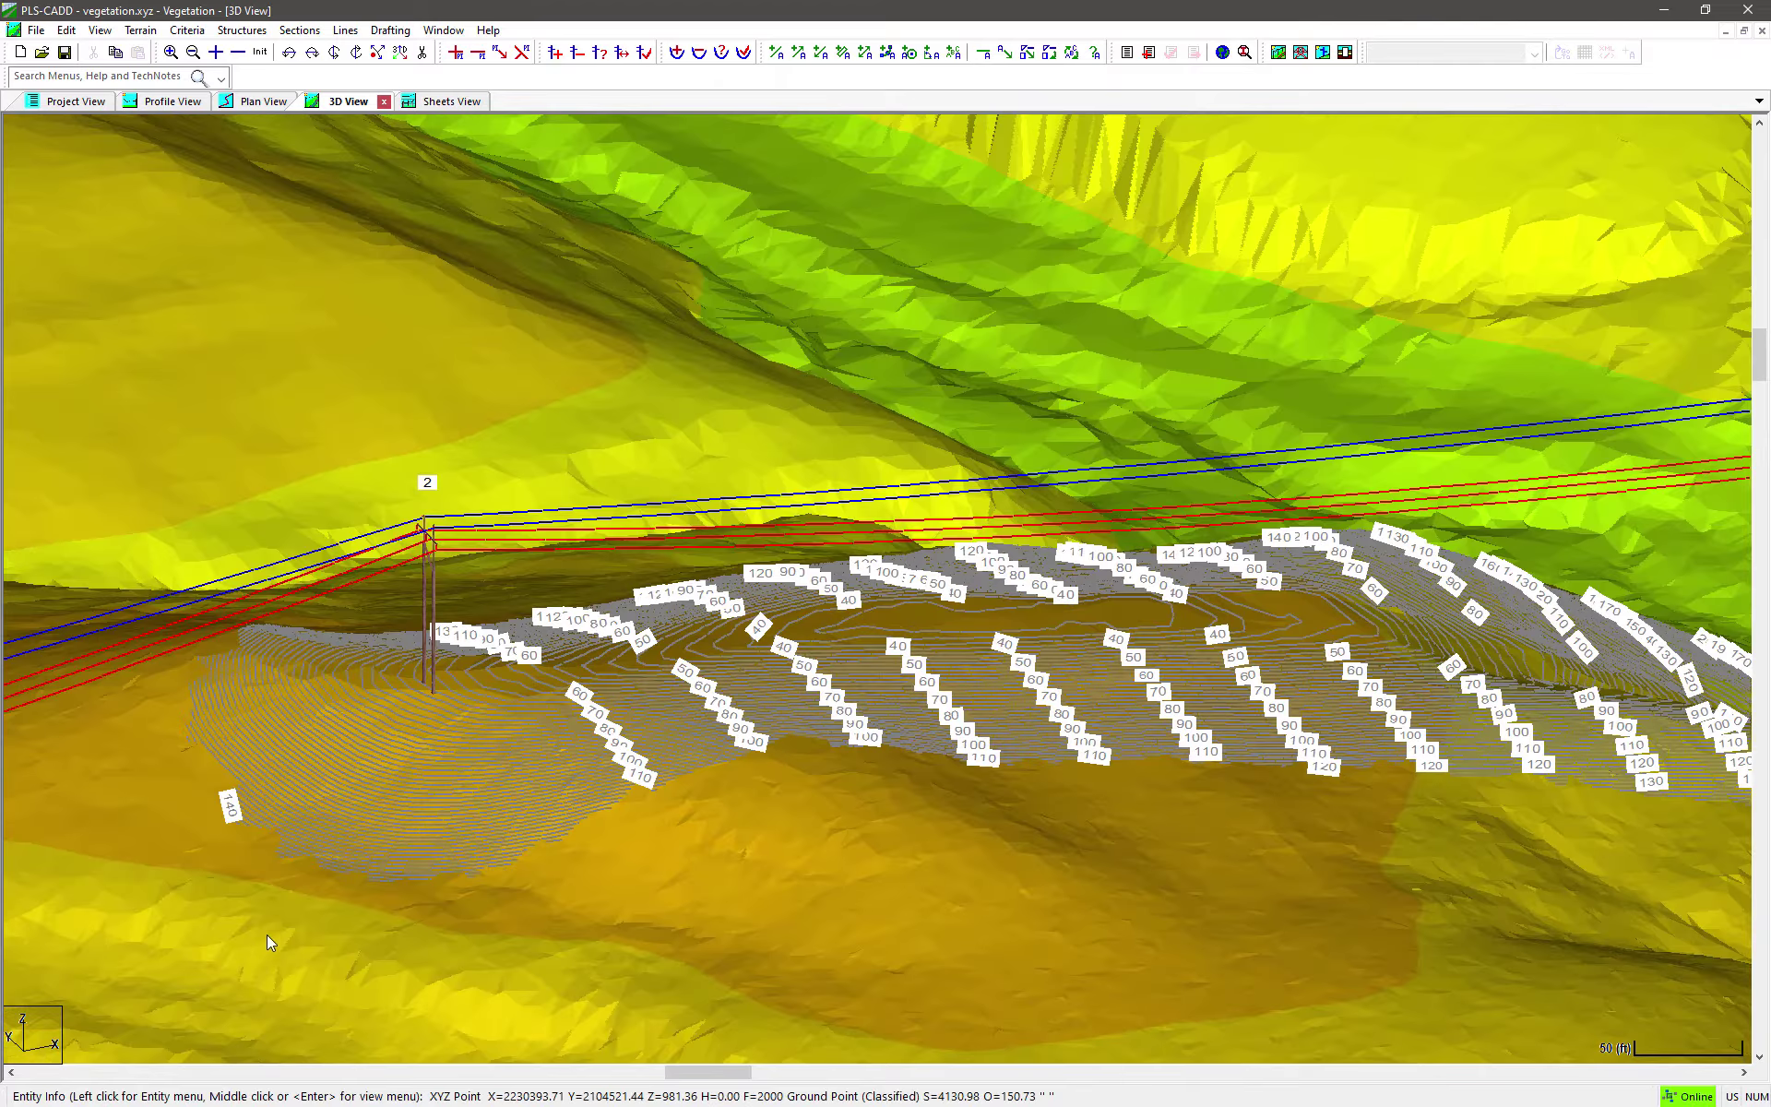